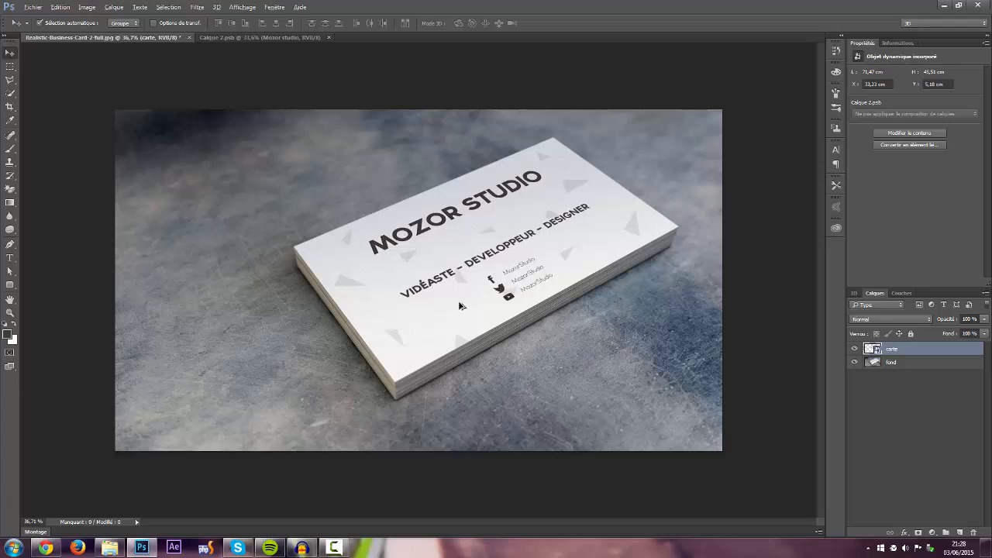
# Step: Examine the finished business card mockup up close and the flat card artwork in Calque 2.psb
pyautogui.scroll(-2, 460, 305)
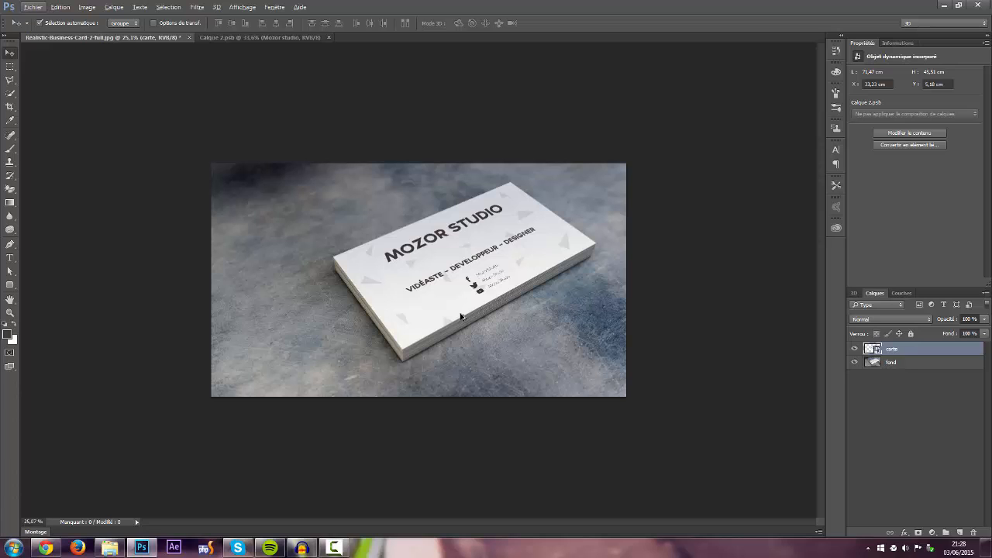
pyautogui.scroll(2, 523, 265)
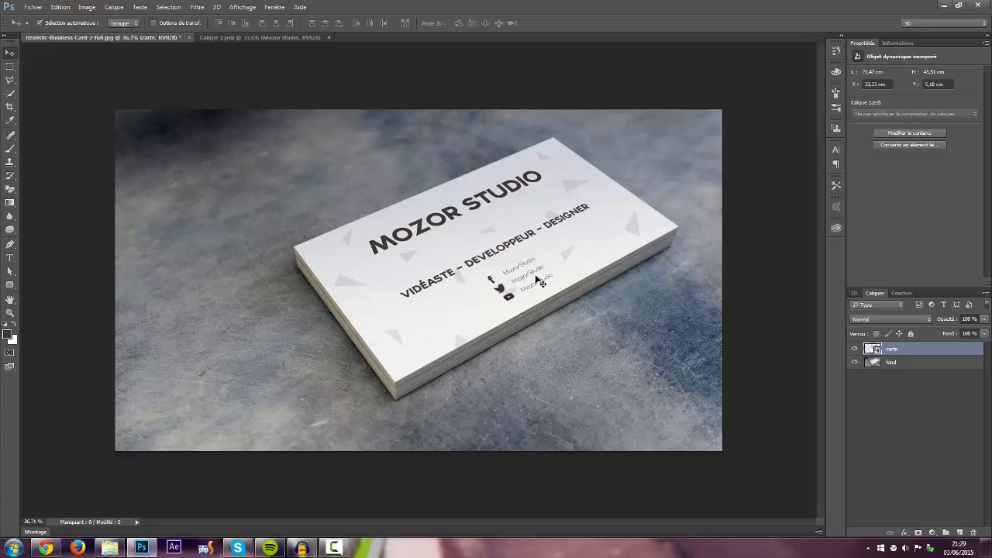
pyautogui.scroll(1, 555, 278)
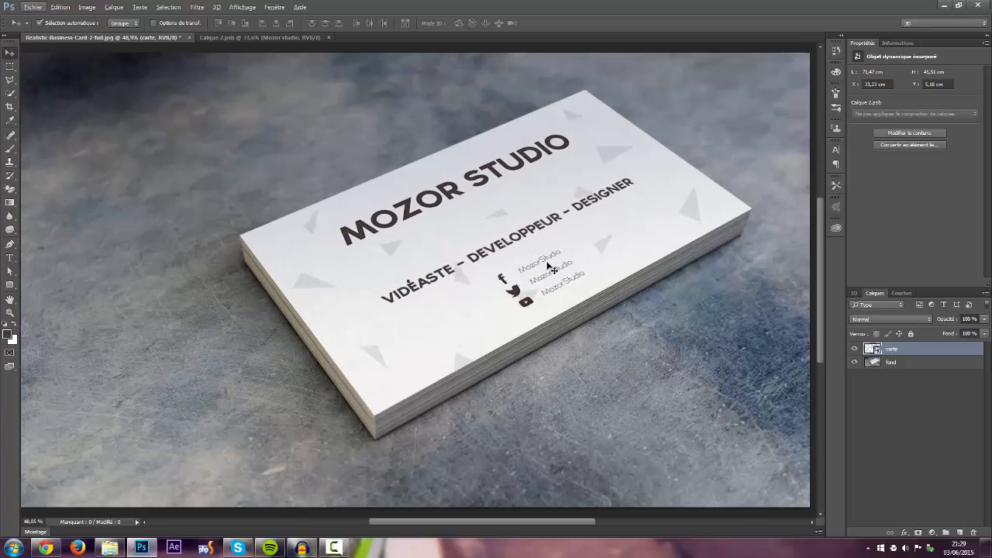
pyautogui.scroll(-1, 567, 244)
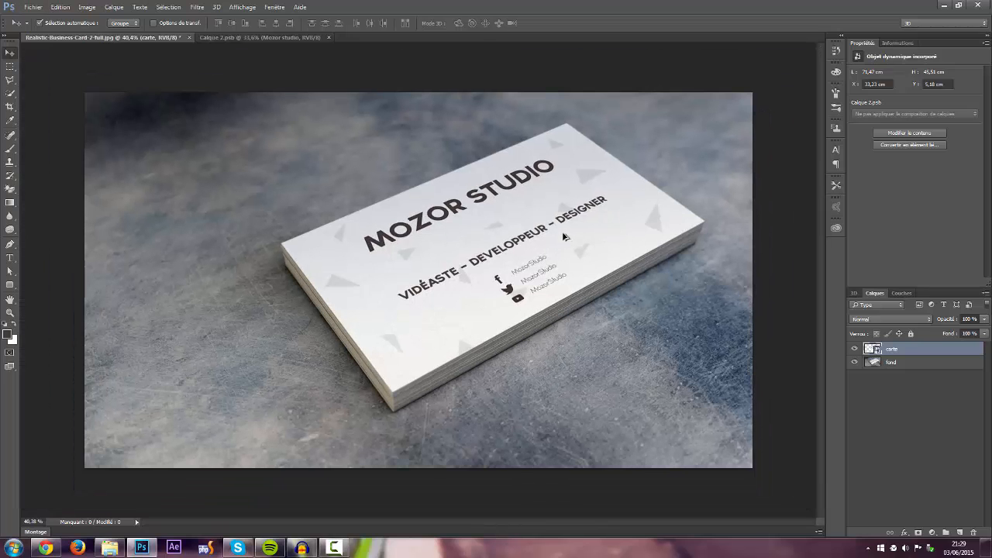
pyautogui.scroll(3, 347, 290)
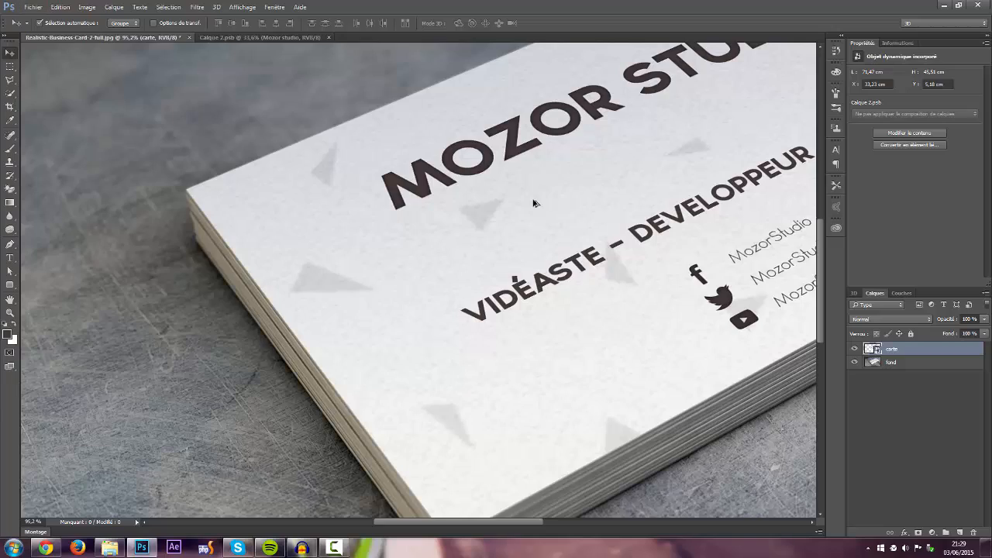
pyautogui.scroll(-2, 575, 216)
pyautogui.scroll(-1, 455, 276)
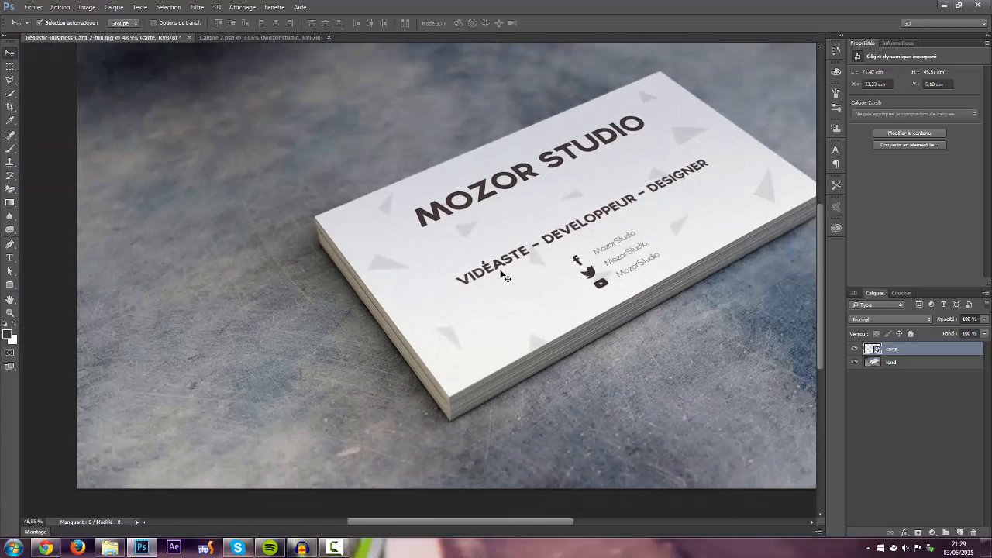
pyautogui.scroll(4, 446, 279)
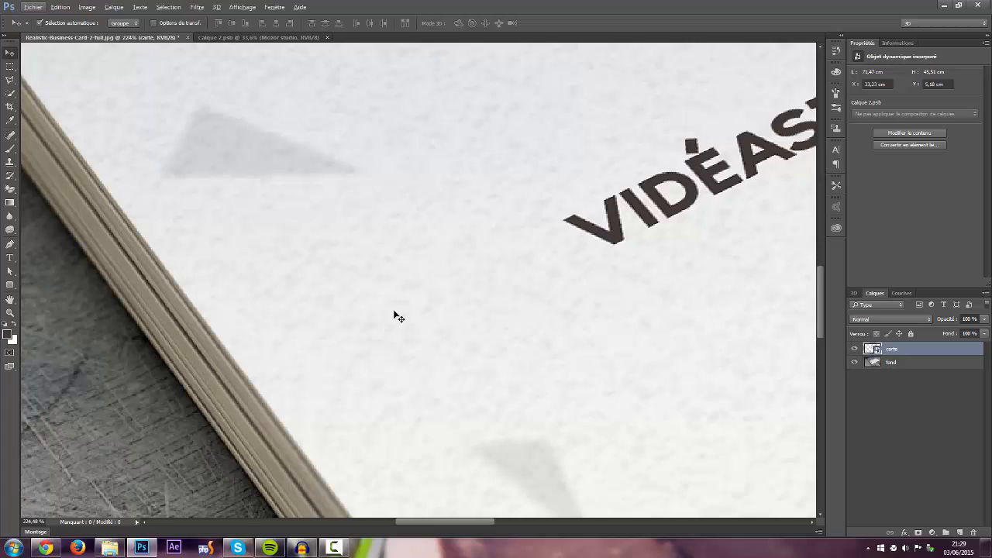
pyautogui.scroll(-5, 393, 315)
pyautogui.scroll(-3, 394, 314)
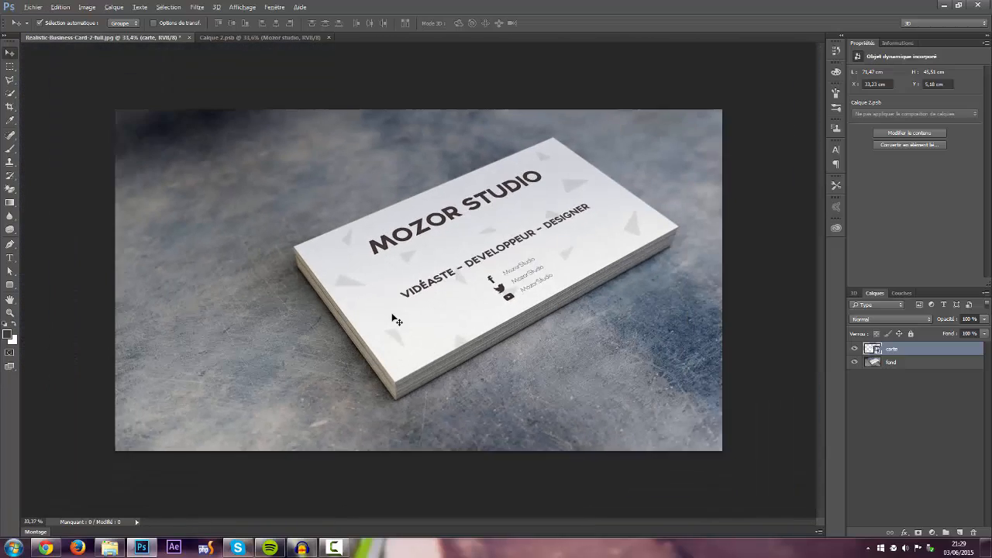
pyautogui.scroll(3, 374, 326)
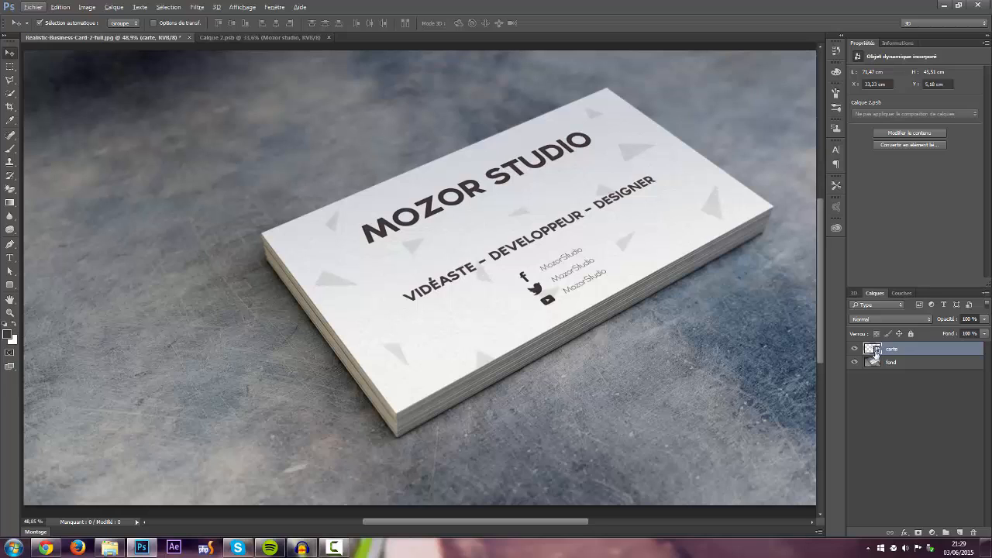
pyautogui.click(246, 38)
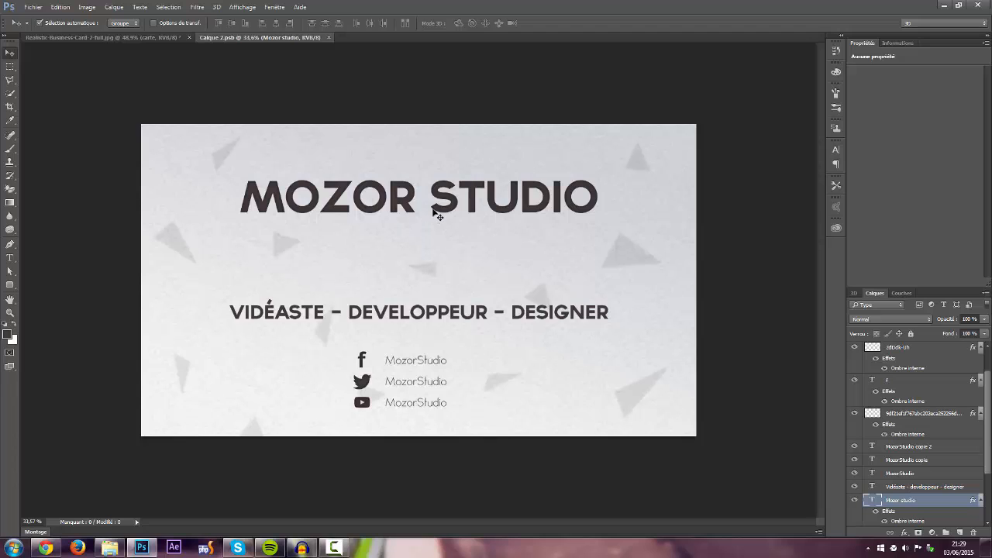
pyautogui.click(167, 37)
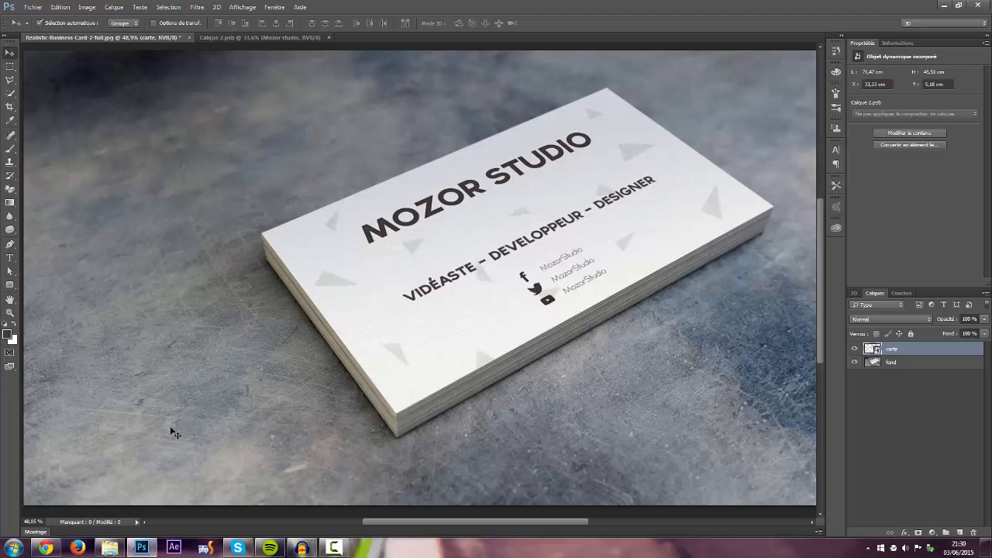
# Step: Open Mockup Card #1.jpg from the PACK Mockup Cards folder in Photoshop and close Calque 2.psb
pyautogui.click(113, 552)
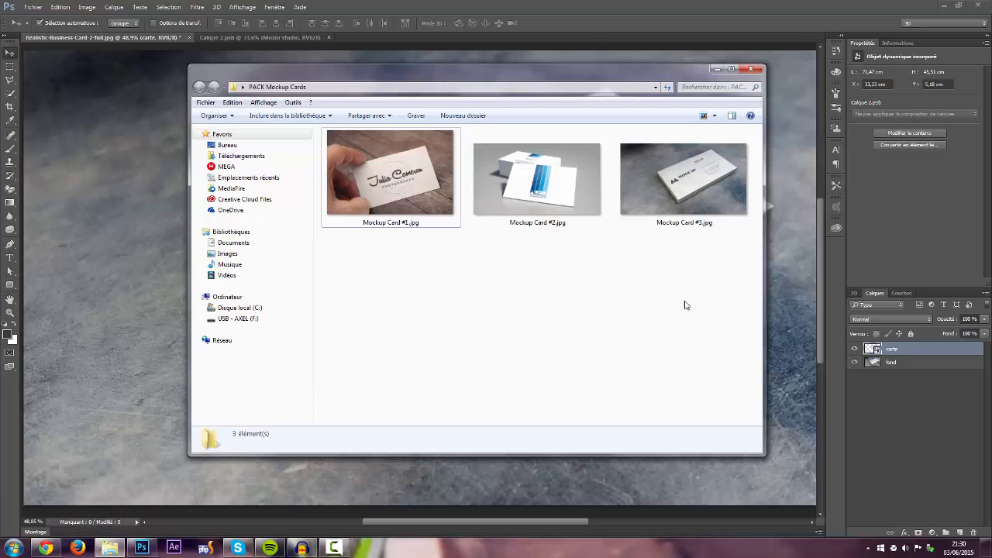
pyautogui.moveTo(712, 293); pyautogui.dragTo(381, 196)
pyautogui.click(448, 347)
pyautogui.moveTo(388, 191); pyautogui.dragTo(353, 37)
pyautogui.click(329, 37)
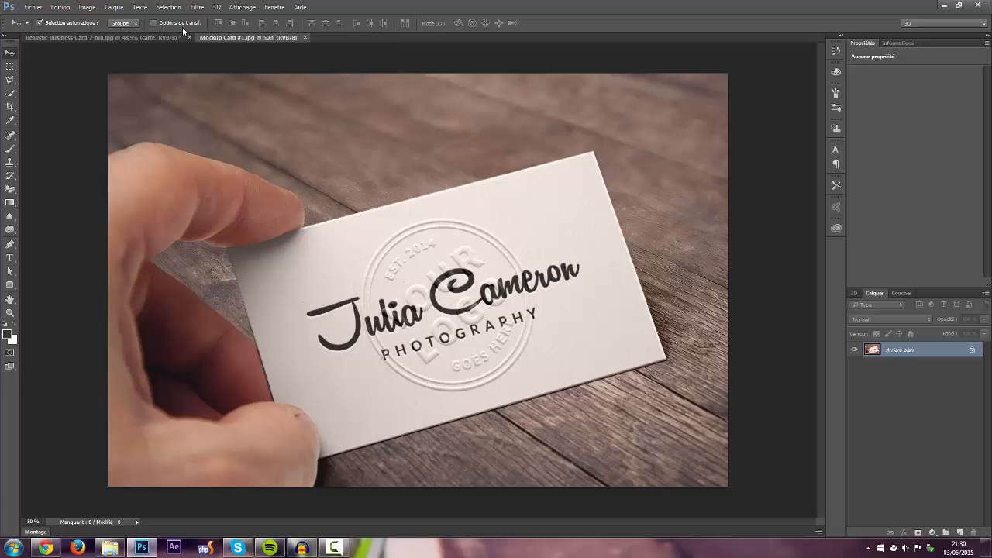
# Step: Close the Realistic-Business-Card-2-full.jpg document, saving it to the Bureau folder as a Photoshop file named carte
pyautogui.click(188, 37)
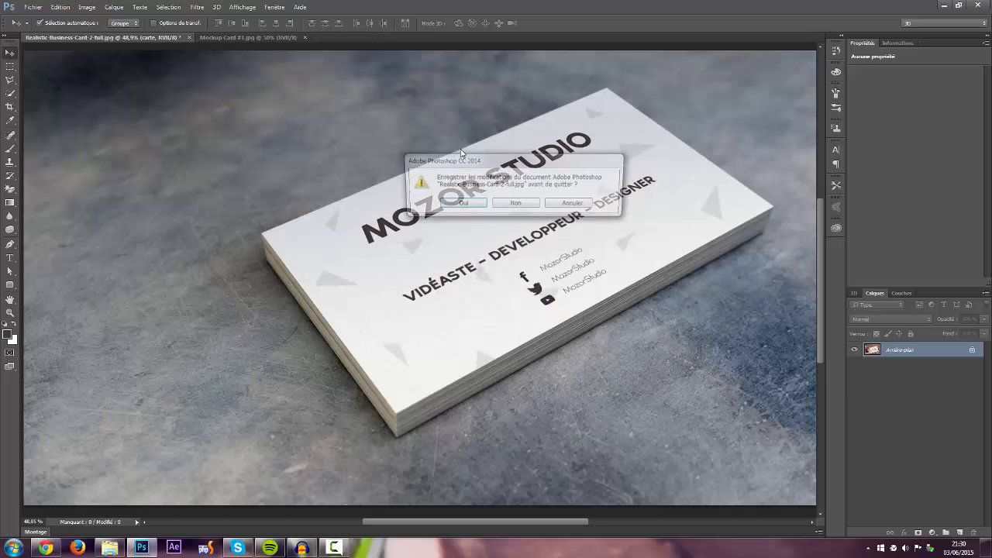
pyautogui.click(461, 206)
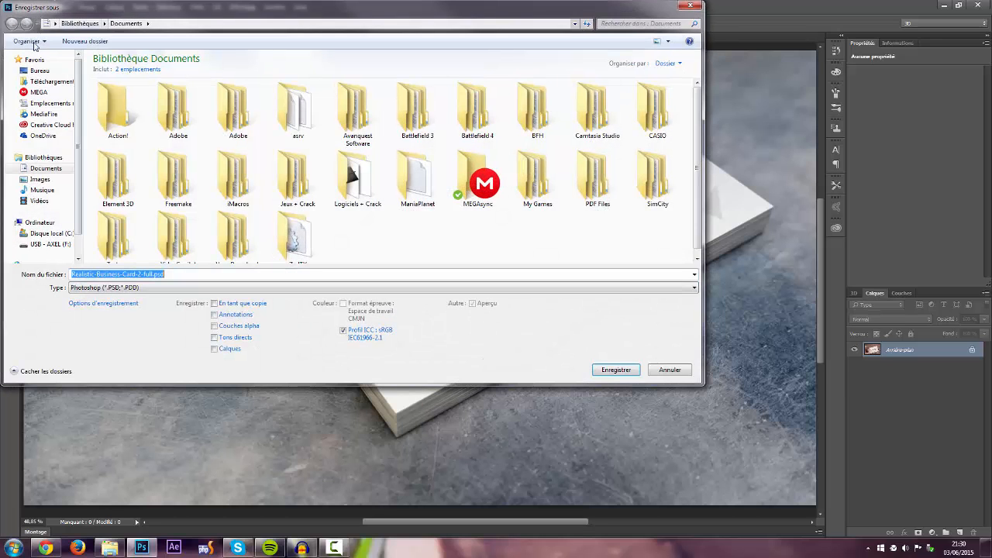
pyautogui.click(38, 71)
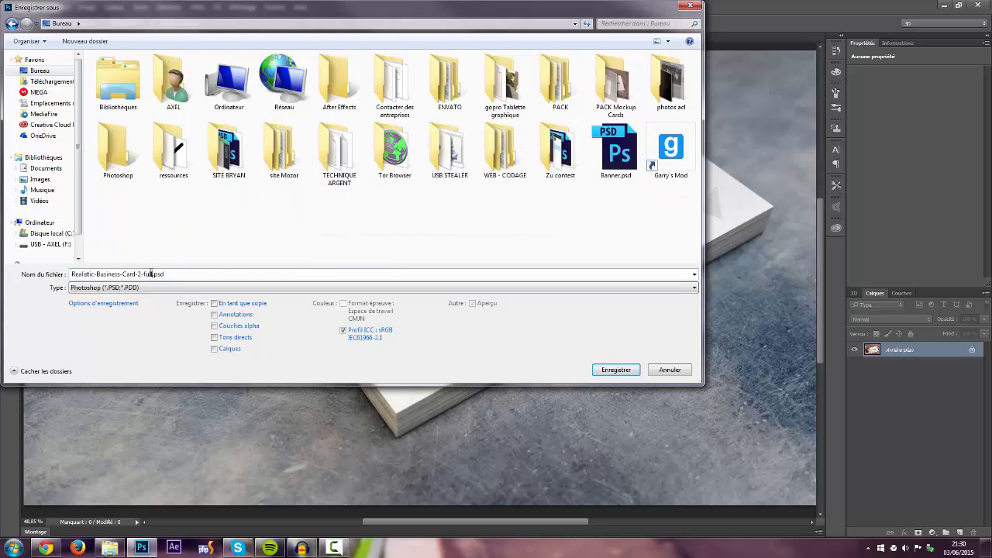
pyautogui.moveTo(151, 273); pyautogui.dragTo(37, 278)
pyautogui.write('carte')
pyautogui.press('Return')
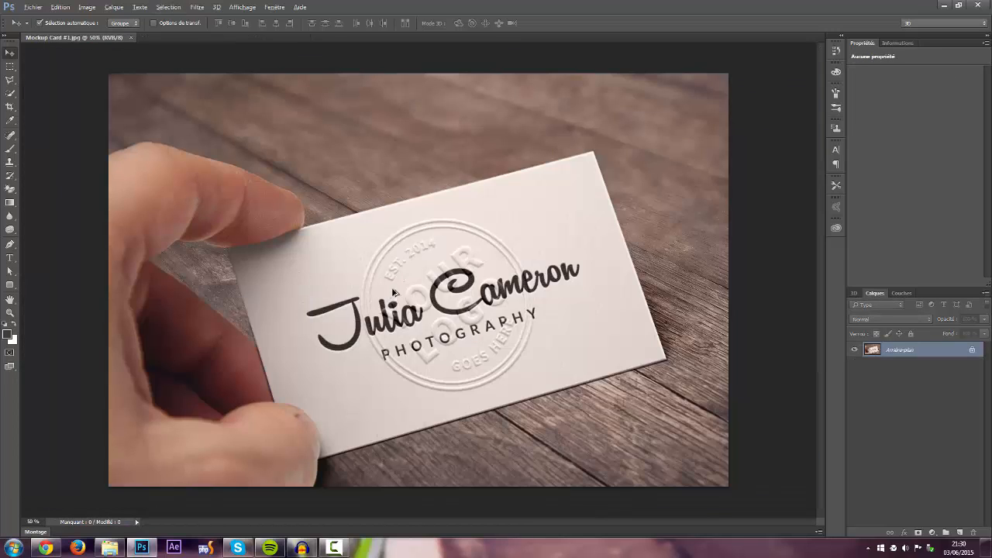
# Step: Convert the locked background of Mockup Card #1.jpg into a normal layer and rename it fond
pyautogui.scroll(3, 389, 289)
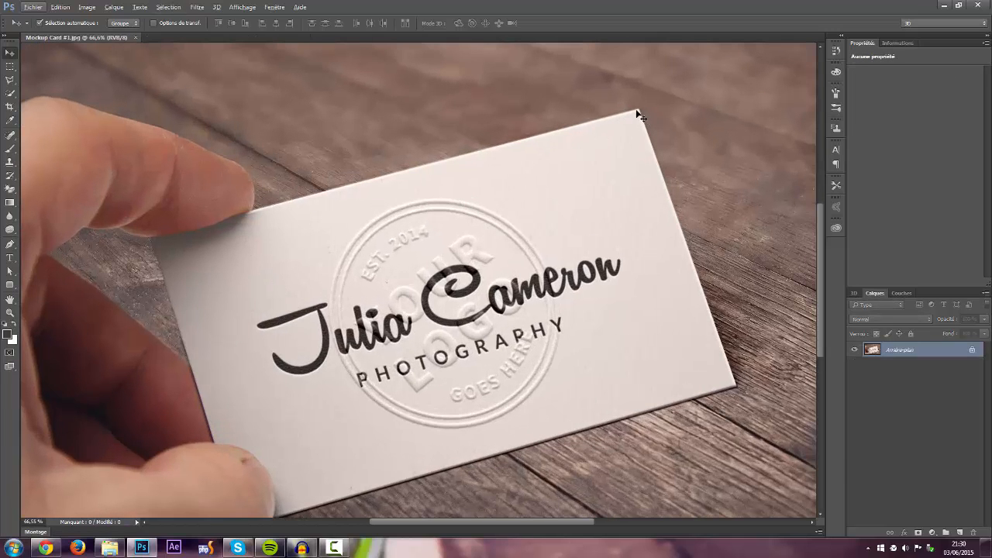
pyautogui.scroll(-4, 482, 210)
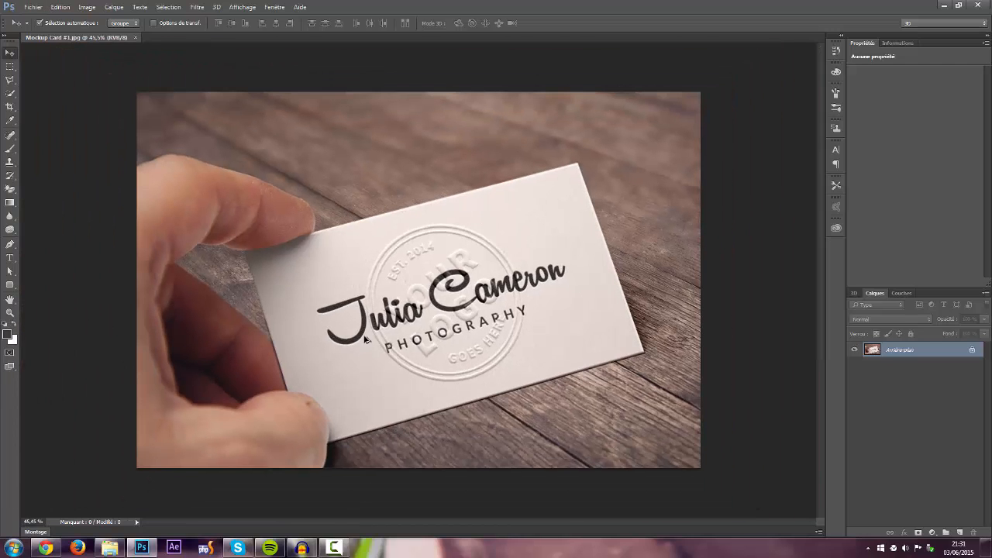
pyautogui.doubleClick(906, 352)
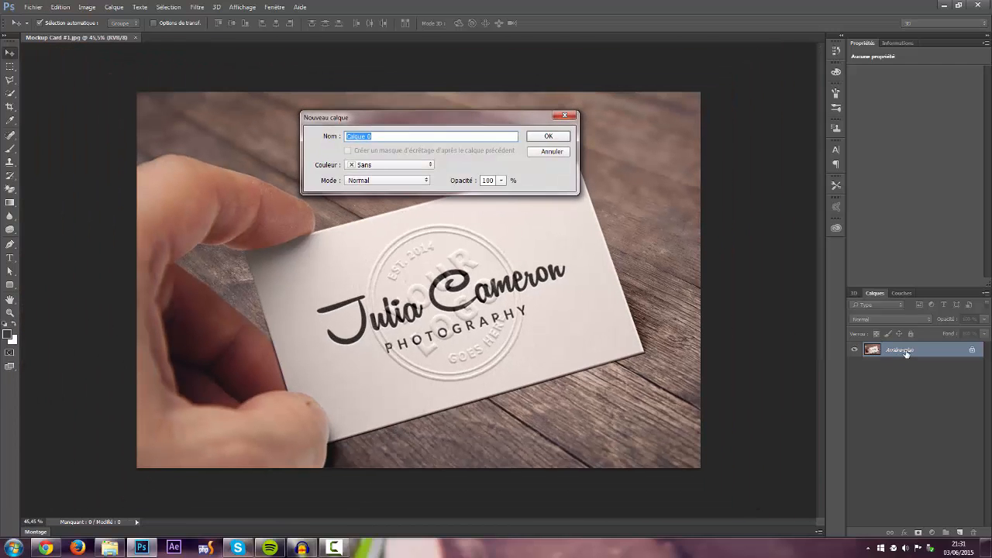
pyautogui.press('Return')
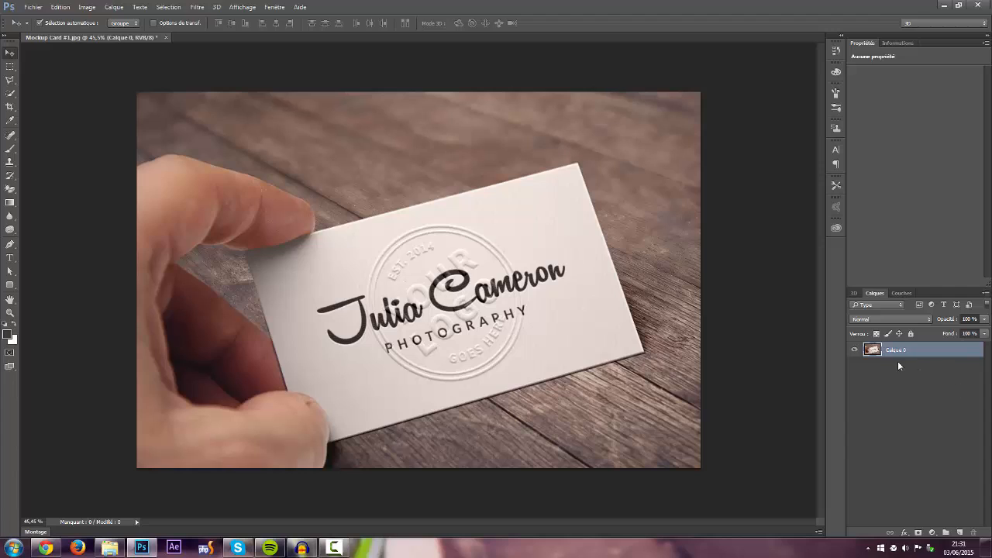
pyautogui.doubleClick(896, 351)
pyautogui.write('fond')
pyautogui.press('Return')
# Step: Add a new layer above fond and fill it with a white (ffffff) foreground colour
pyautogui.click(961, 532)
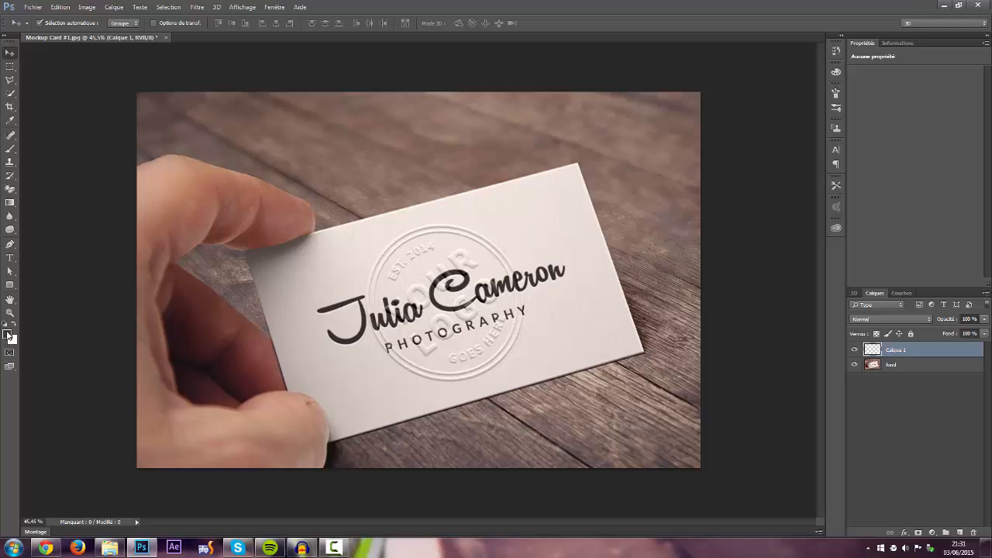
pyautogui.click(8, 334)
pyautogui.moveTo(684, 274); pyautogui.dragTo(667, 258)
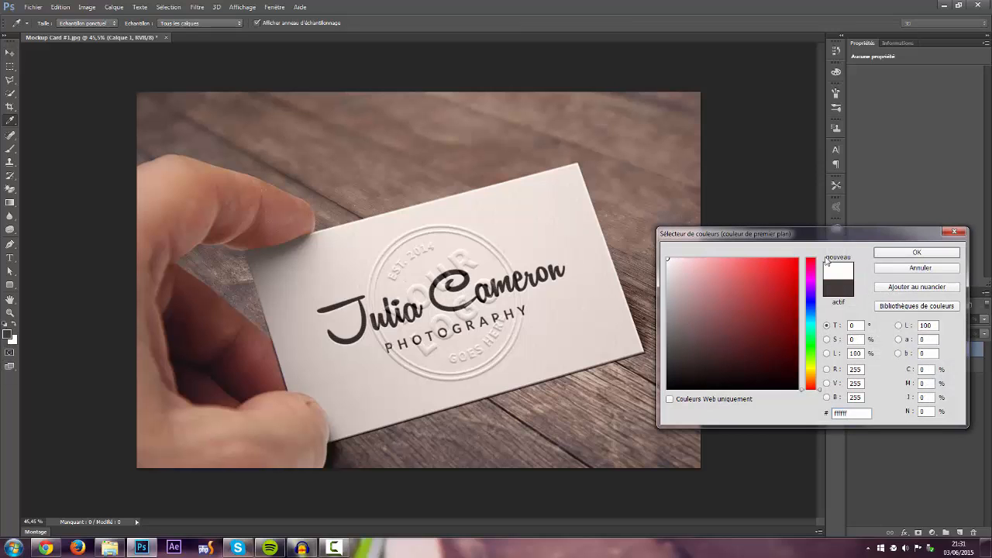
pyautogui.click(915, 252)
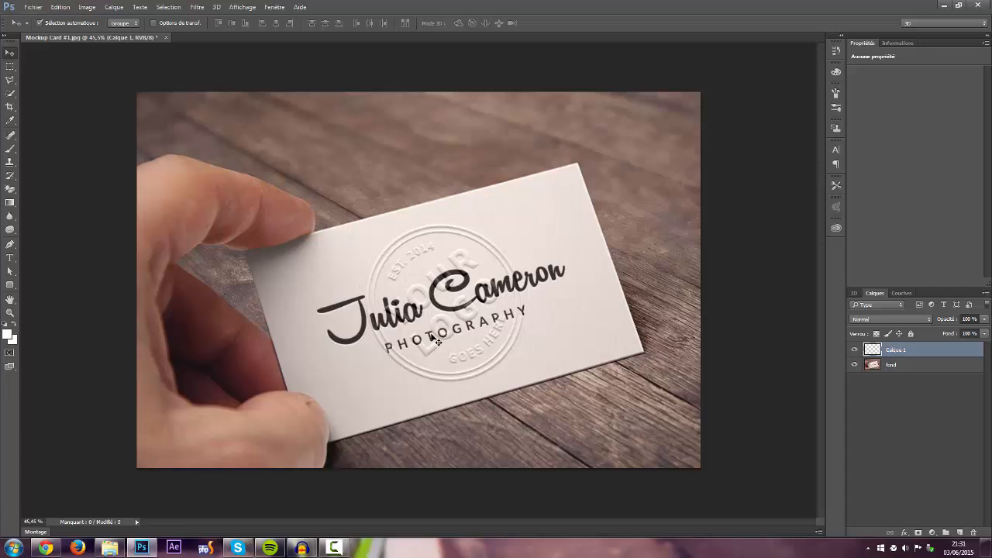
pyautogui.hotkey('alt', 'BackSpace')
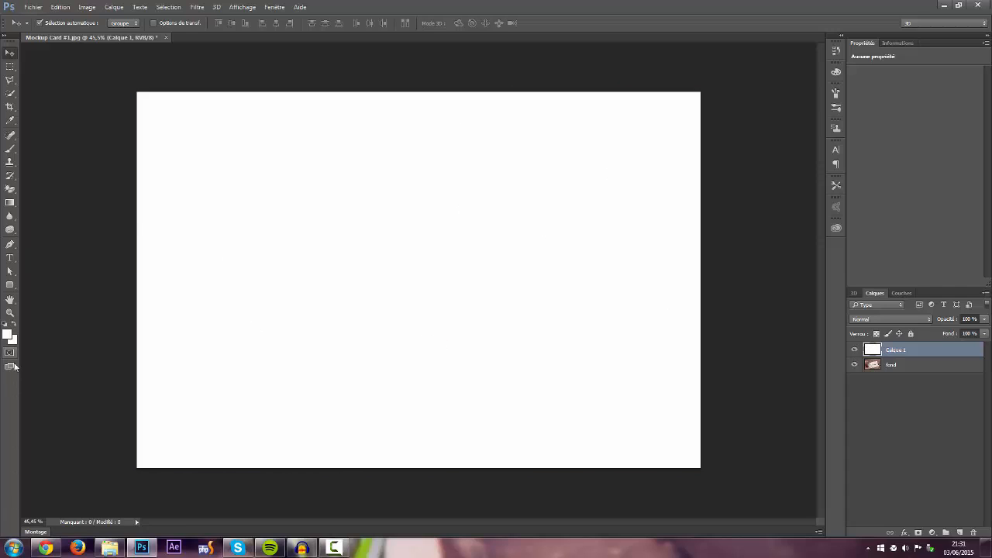
# Step: Try a red foreground fill on the new layer, and refill it with white
pyautogui.click(7, 334)
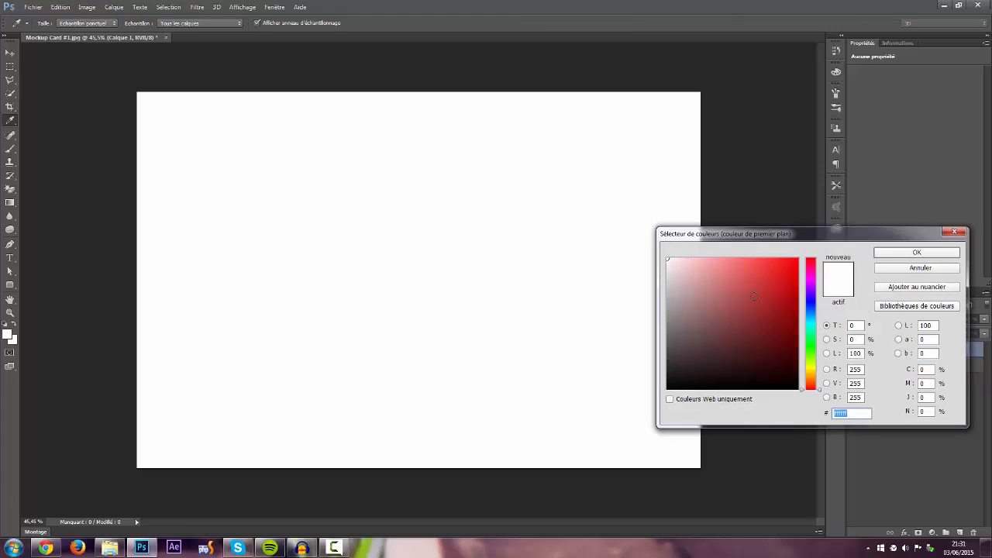
pyautogui.click(774, 295)
pyautogui.click(891, 256)
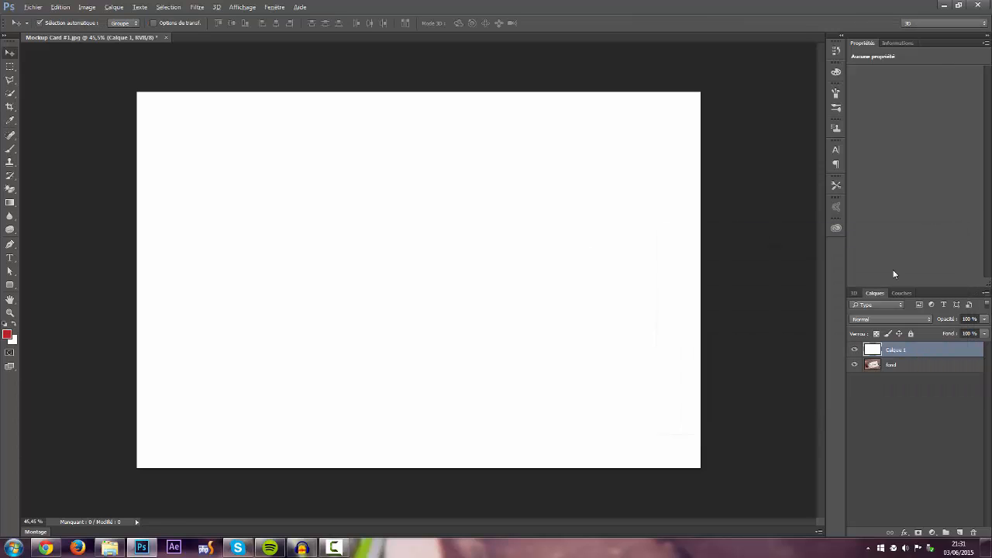
pyautogui.hotkey('alt', 'BackSpace')
pyautogui.click(7, 334)
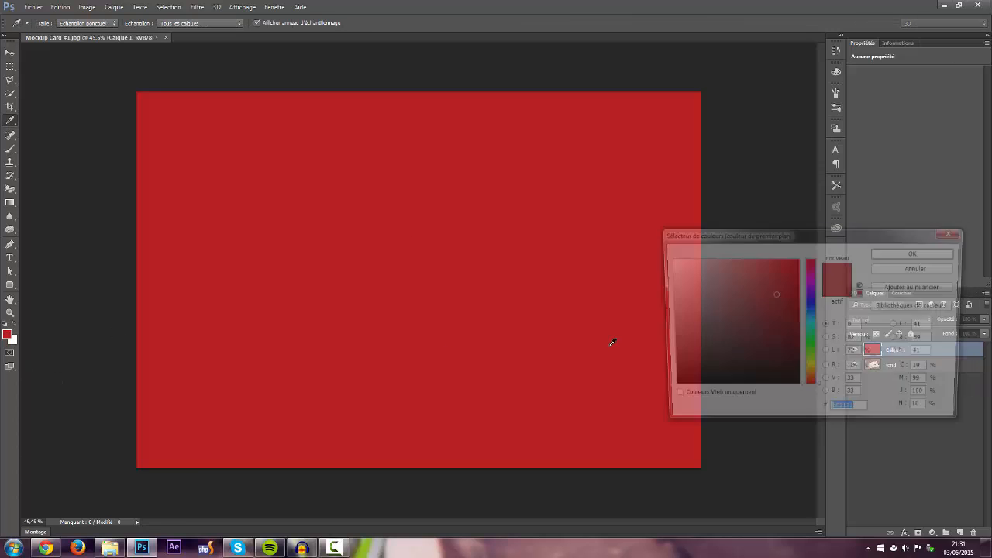
pyautogui.click(667, 258)
pyautogui.press('Return')
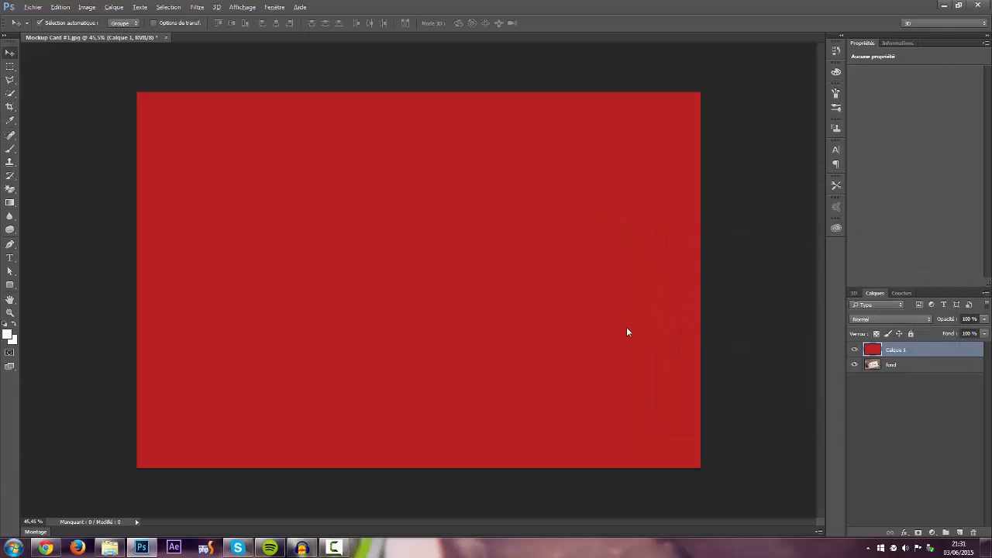
pyautogui.hotkey('alt', 'BackSpace')
# Step: Rename the white layer carte and convert it to a smart object
pyautogui.doubleClick(897, 349)
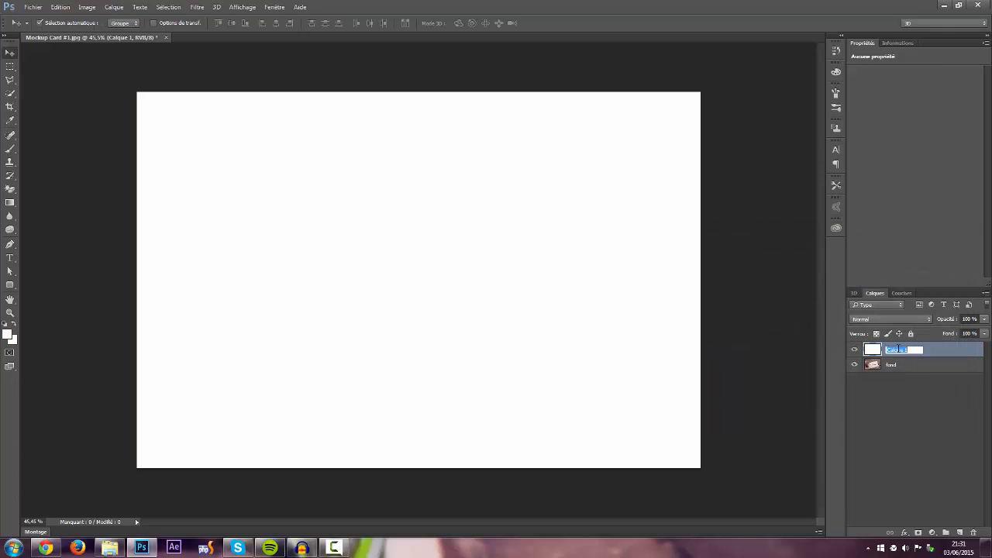
pyautogui.write('carte')
pyautogui.press('Return')
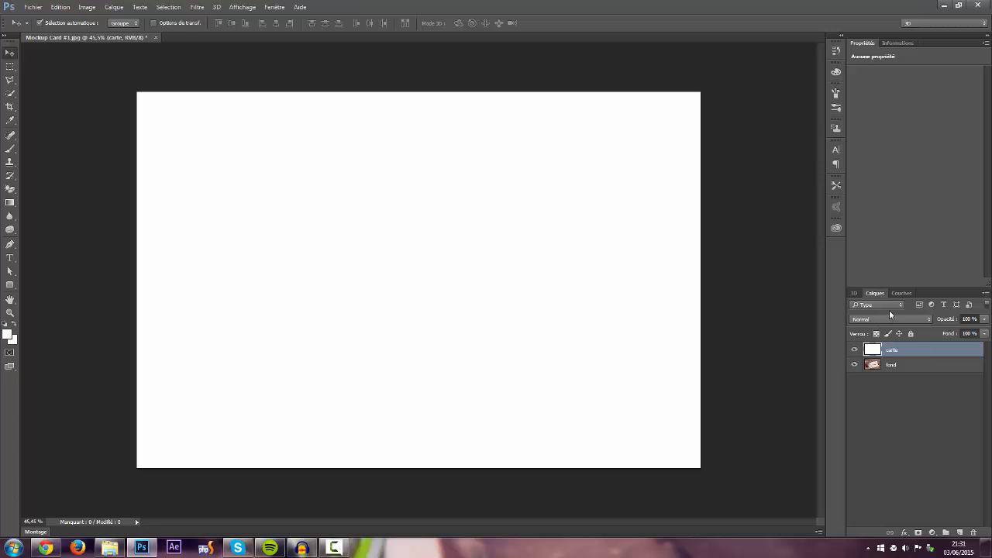
pyautogui.rightClick(932, 351)
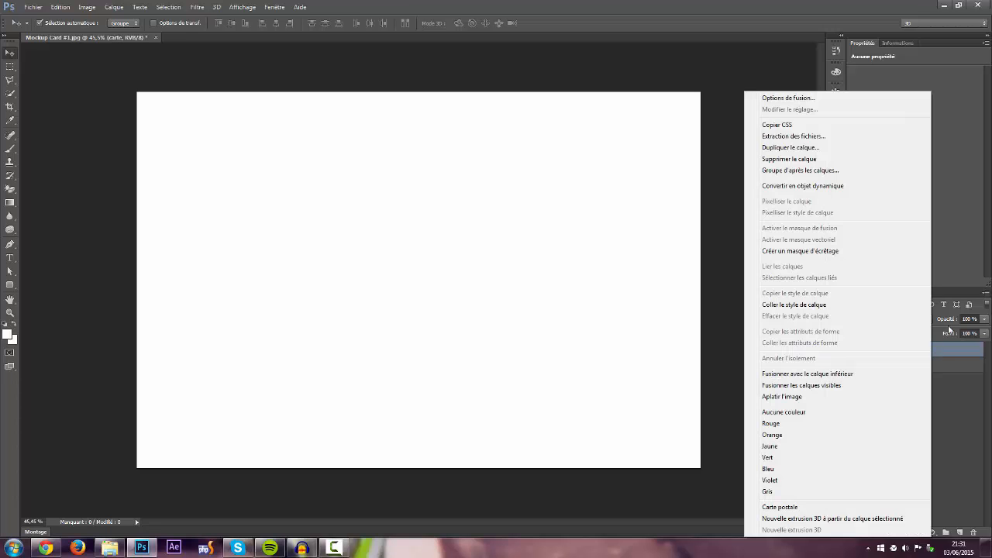
pyautogui.click(833, 186)
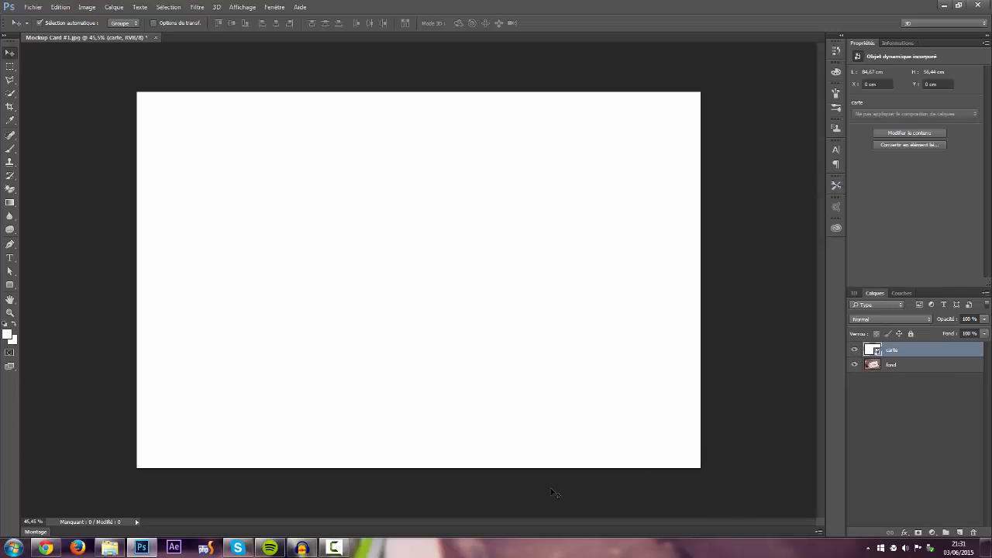
# Step: Distort the carte layer so its four corners roughly match the corners of the business card in the photo
pyautogui.hotkey('ctrl', 't')
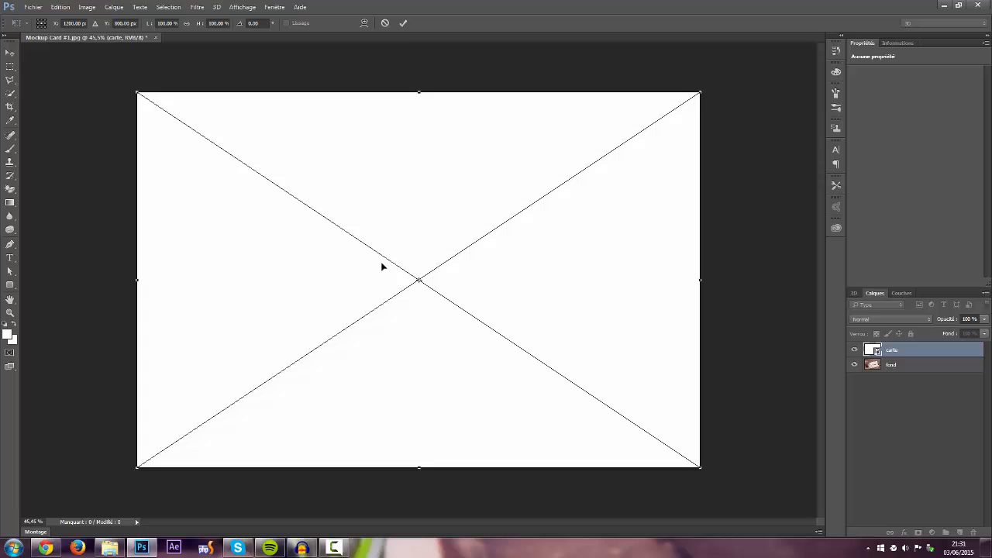
pyautogui.rightClick(406, 231)
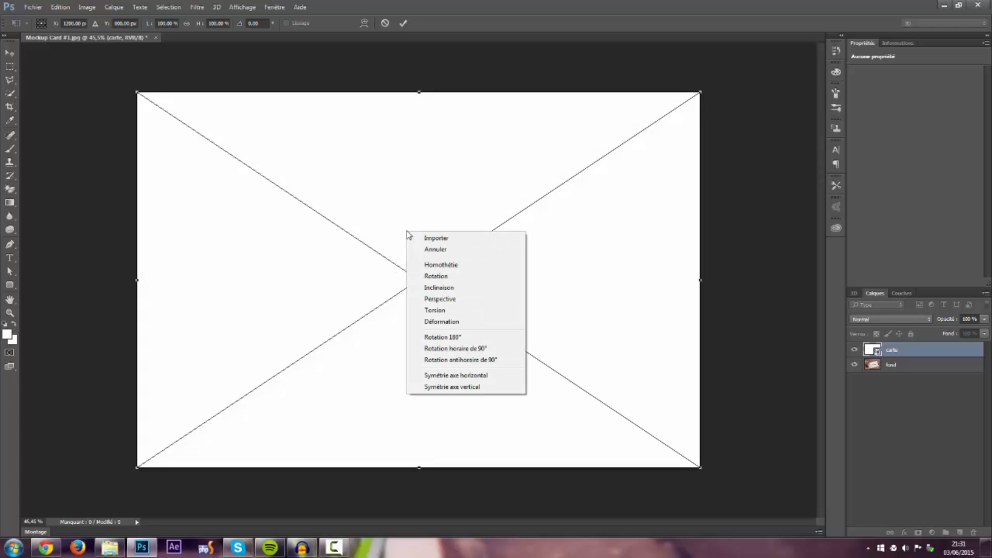
pyautogui.click(436, 311)
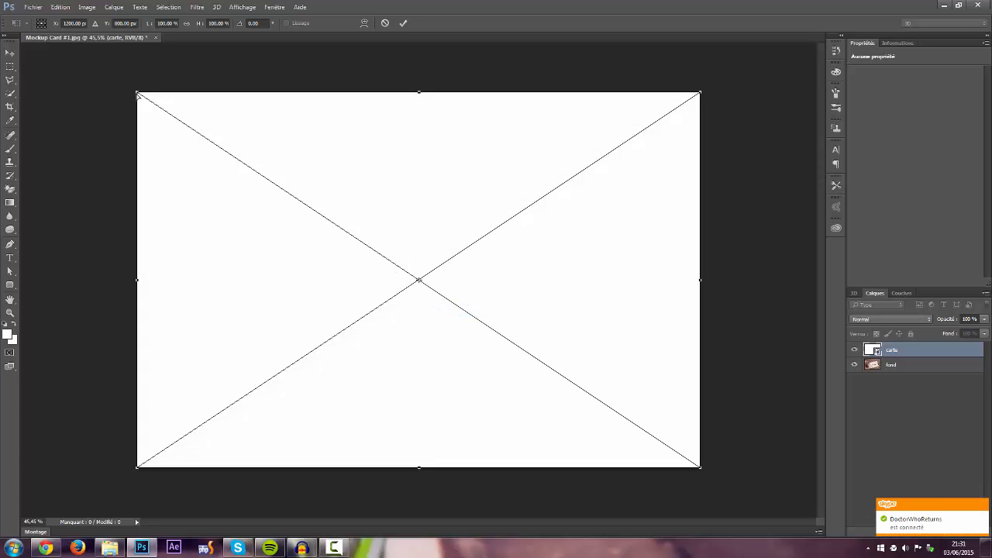
pyautogui.moveTo(137, 93); pyautogui.dragTo(248, 239)
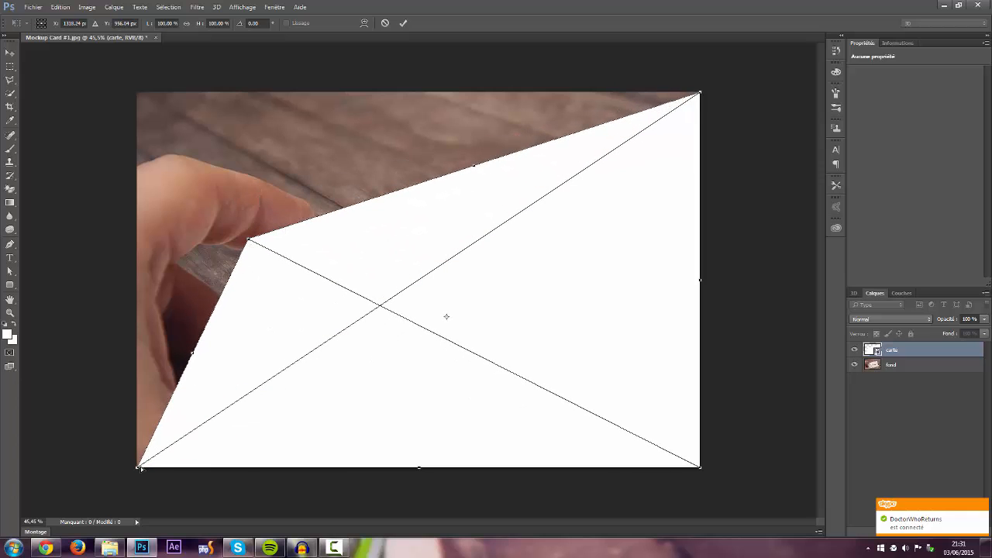
pyautogui.moveTo(140, 468); pyautogui.dragTo(304, 439)
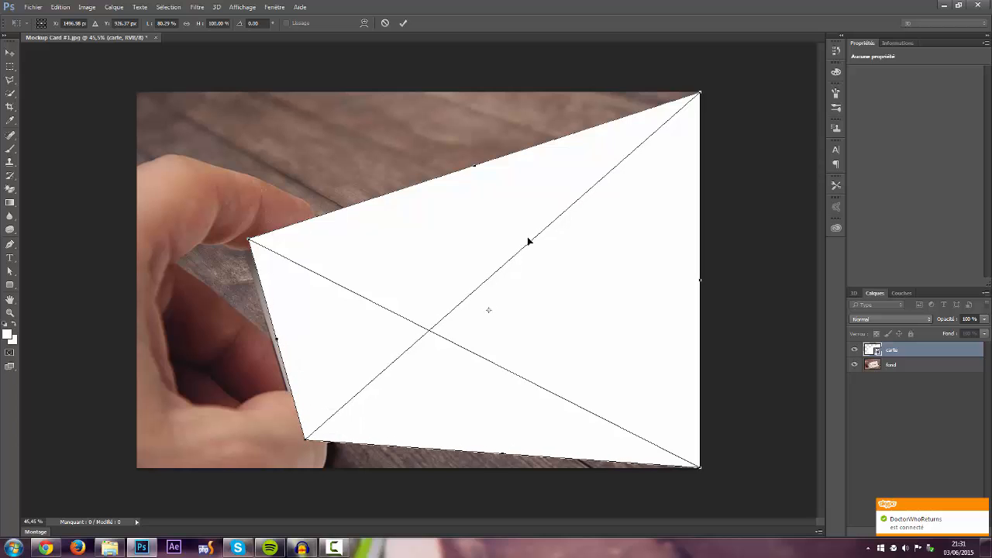
pyautogui.moveTo(701, 93); pyautogui.dragTo(578, 164)
pyautogui.moveTo(700, 463); pyautogui.dragTo(641, 353)
# Step: Refine the upper-right and lower-right corners of the distorted carte layer to sit exactly on the photographed card's corners
pyautogui.hotkey('ctrl', '+')
pyautogui.scroll(10, 569, 141)
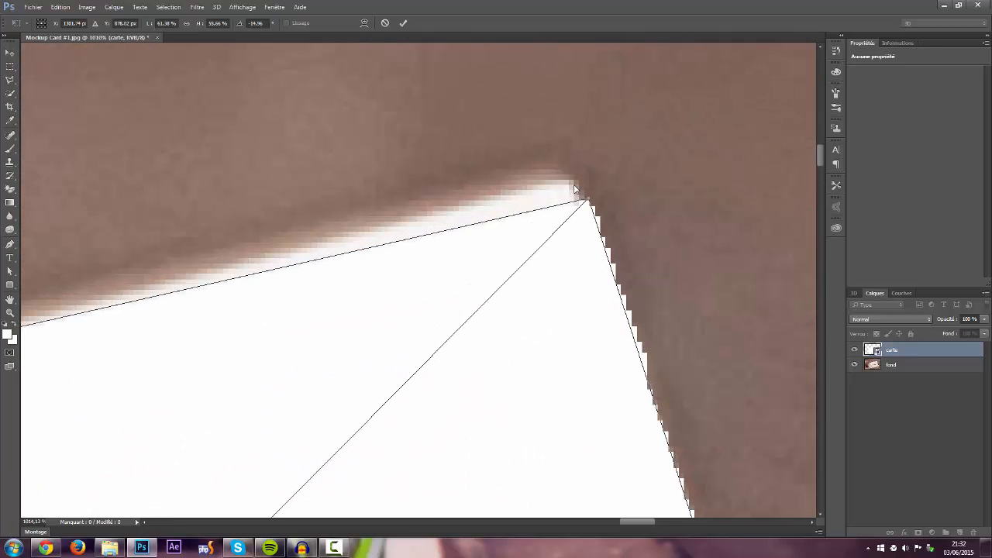
pyautogui.moveTo(589, 199); pyautogui.dragTo(564, 178)
pyautogui.scroll(-8, 520, 219)
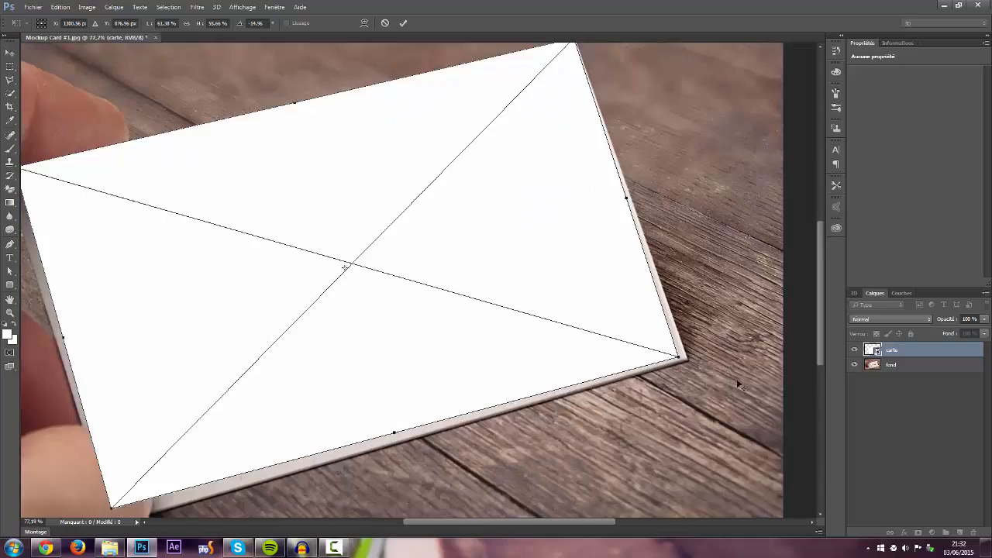
pyautogui.scroll(5, 705, 358)
pyautogui.moveTo(589, 363); pyautogui.dragTo(647, 361)
pyautogui.scroll(-6, 514, 328)
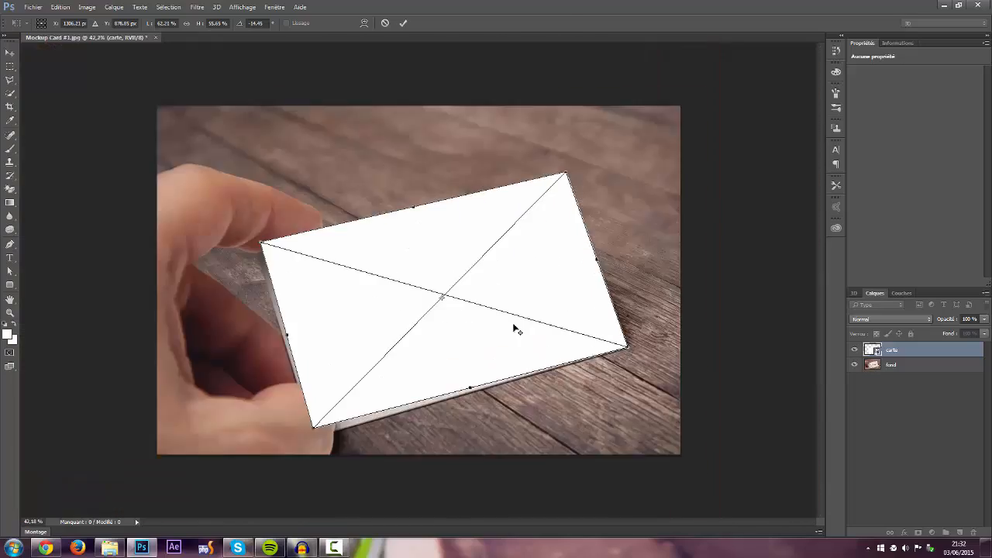
# Step: Refine the remaining corners of the carte layer against the photographed card and apply the distortion
pyautogui.scroll(4, 409, 341)
pyautogui.scroll(-4, 409, 341)
pyautogui.scroll(4, 361, 391)
pyautogui.moveTo(364, 421); pyautogui.dragTo(363, 445)
pyautogui.scroll(-4, 423, 293)
pyautogui.scroll(5, 298, 210)
pyautogui.moveTo(301, 204)
pyautogui.mouseDown()
pyautogui.moveTo(326, 251)
pyautogui.moveTo(298, 224)
pyautogui.mouseUp()
pyautogui.scroll(-5, 266, 405)
pyautogui.press('Return')
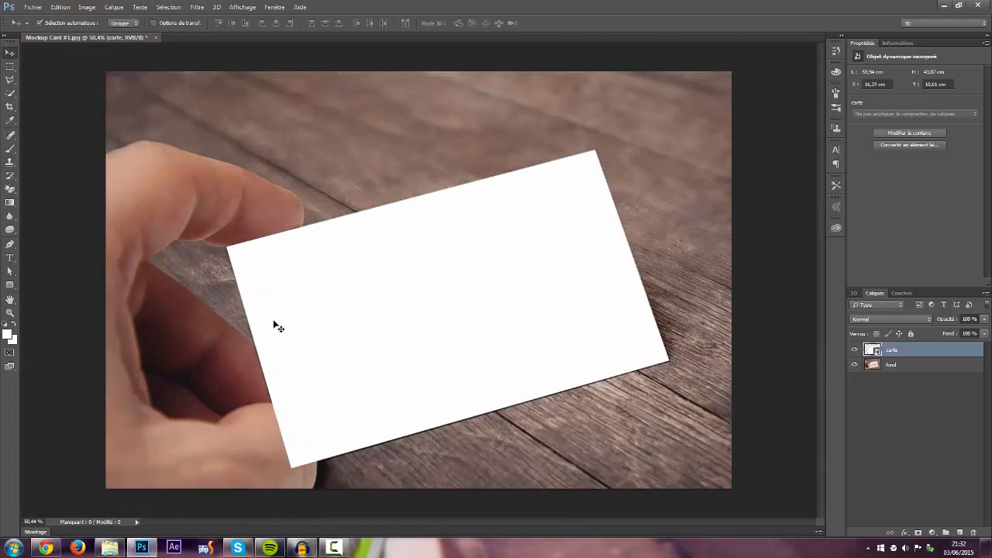
# Step: Duplicate the fond layer and place the copy above the carte layer
pyautogui.scroll(-2, 414, 330)
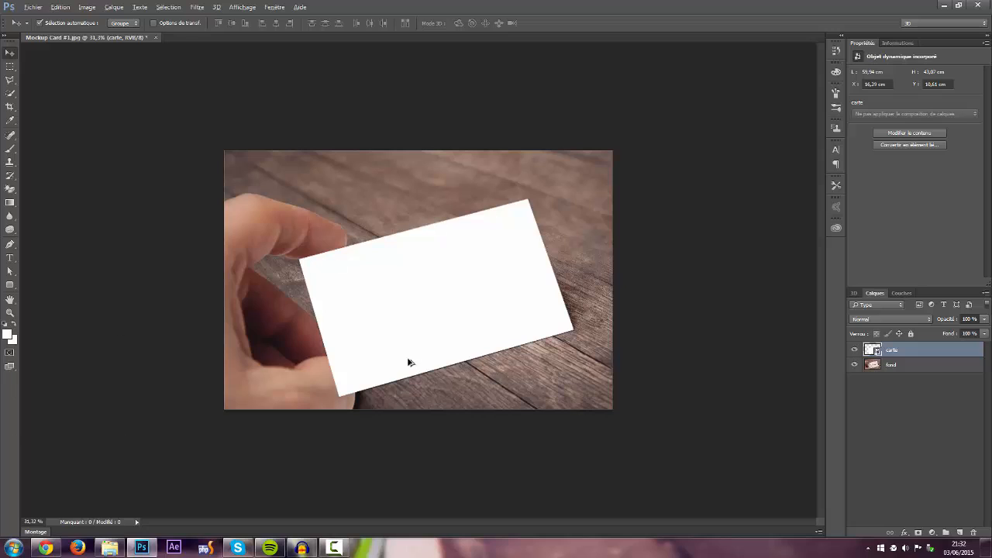
pyautogui.press('alt')
pyautogui.click(924, 371)
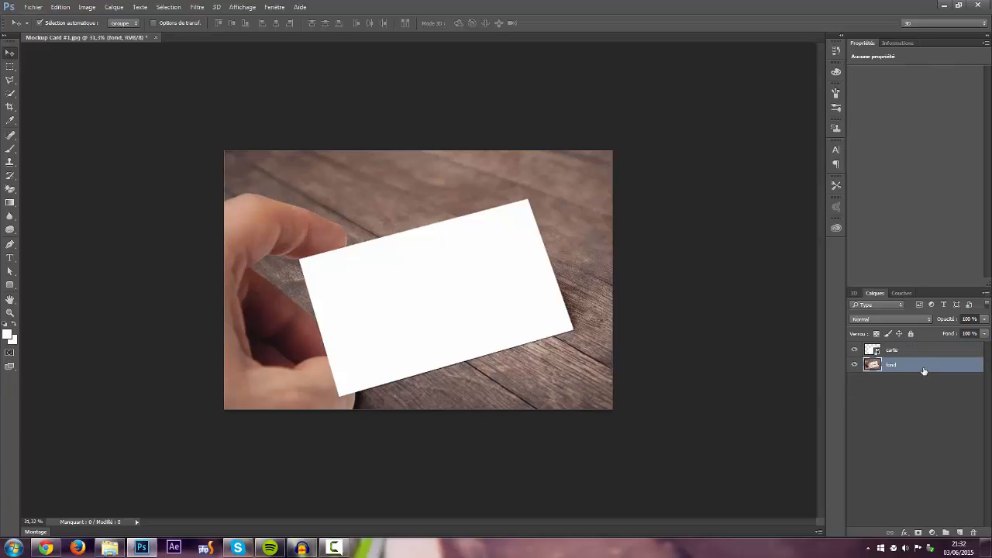
pyautogui.hotkey('ctrl', 'j')
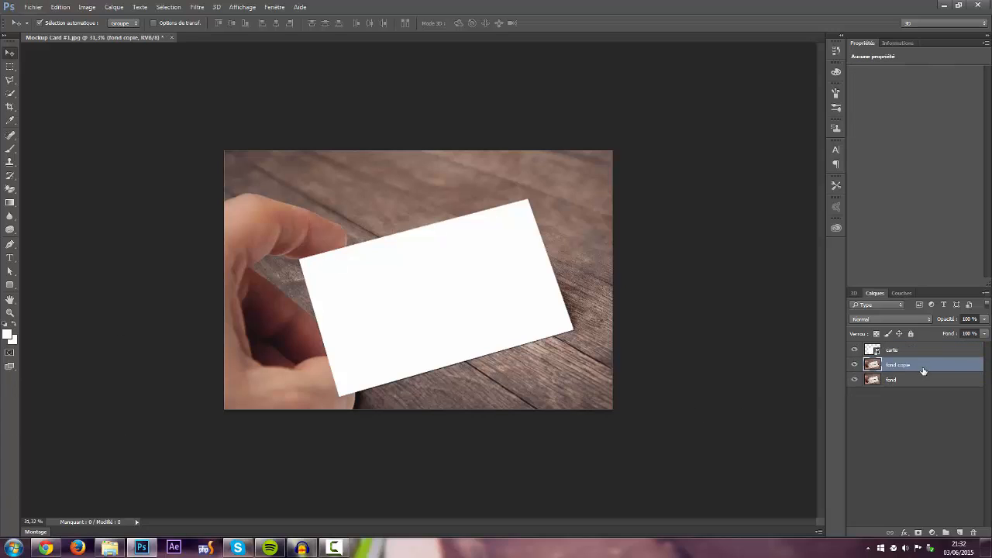
pyautogui.moveTo(923, 369); pyautogui.dragTo(912, 348)
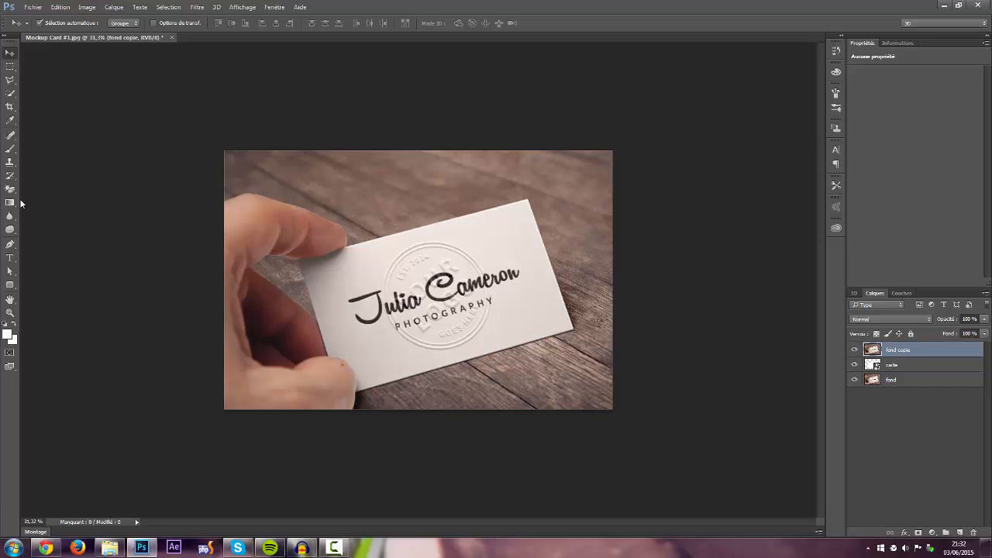
# Step: Erase the printed card face from the fond copie layer with the Eraser so the white carte layer shows through
pyautogui.click(11, 148)
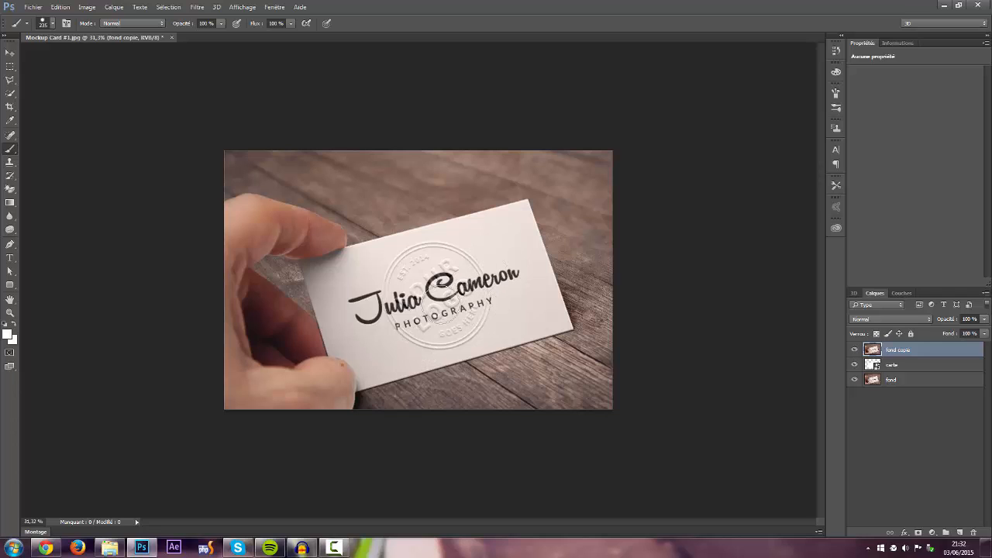
pyautogui.click(11, 188)
pyautogui.click(46, 190)
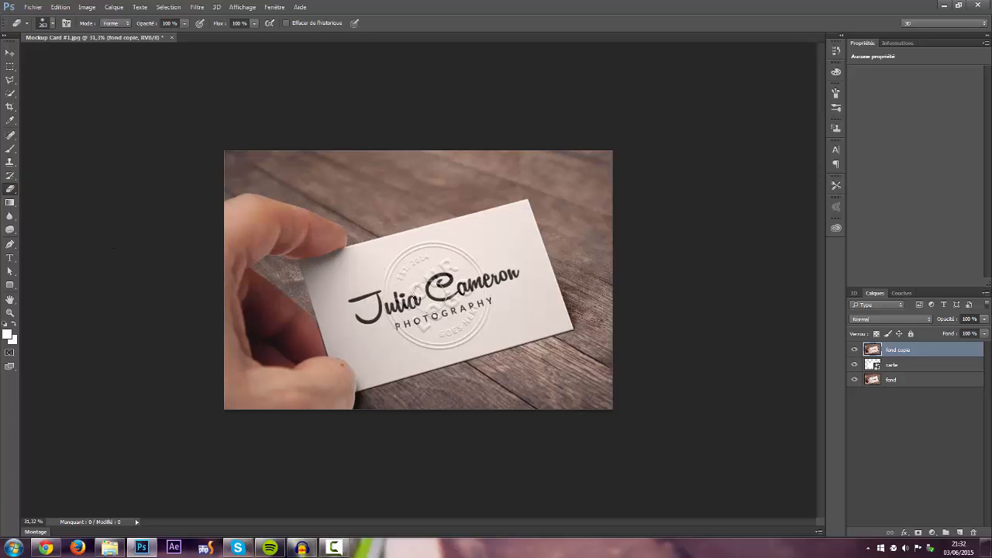
pyautogui.moveTo(443, 291); pyautogui.dragTo(465, 275)
pyautogui.rightClick(457, 279)
pyautogui.hotkey('ctrl', 'z')
pyautogui.moveTo(535, 310)
pyautogui.mouseDown()
pyautogui.moveTo(441, 237)
pyautogui.moveTo(334, 308)
pyautogui.mouseUp()
pyautogui.scroll(8, 356, 266)
pyautogui.rightClick(387, 237)
pyautogui.moveTo(465, 268); pyautogui.dragTo(448, 268)
pyautogui.moveTo(535, 159)
pyautogui.mouseDown()
pyautogui.moveTo(314, 220)
pyautogui.moveTo(355, 227)
pyautogui.moveTo(295, 250)
pyautogui.mouseUp()
pyautogui.scroll(3, 314, 218)
pyautogui.scroll(2, 295, 251)
pyautogui.moveTo(325, 310)
pyautogui.mouseDown()
pyautogui.moveTo(430, 300)
pyautogui.moveTo(622, 239)
pyautogui.mouseUp()
pyautogui.scroll(-3, 310, 318)
pyautogui.scroll(3, 528, 254)
pyautogui.moveTo(529, 240); pyautogui.dragTo(309, 308)
pyautogui.scroll(-4, 309, 309)
pyautogui.scroll(2, 488, 386)
# Step: Erase the leftover card areas around the thumb and fingers on fond copie with a 71 px Eraser, keeping the hand intact
pyautogui.moveTo(488, 386)
pyautogui.mouseDown()
pyautogui.moveTo(308, 310)
pyautogui.moveTo(419, 469)
pyautogui.mouseUp()
pyautogui.scroll(8, 395, 446)
pyautogui.moveTo(407, 309)
pyautogui.mouseDown()
pyautogui.moveTo(394, 349)
pyautogui.moveTo(338, 137)
pyautogui.mouseUp()
pyautogui.scroll(-3, 431, 259)
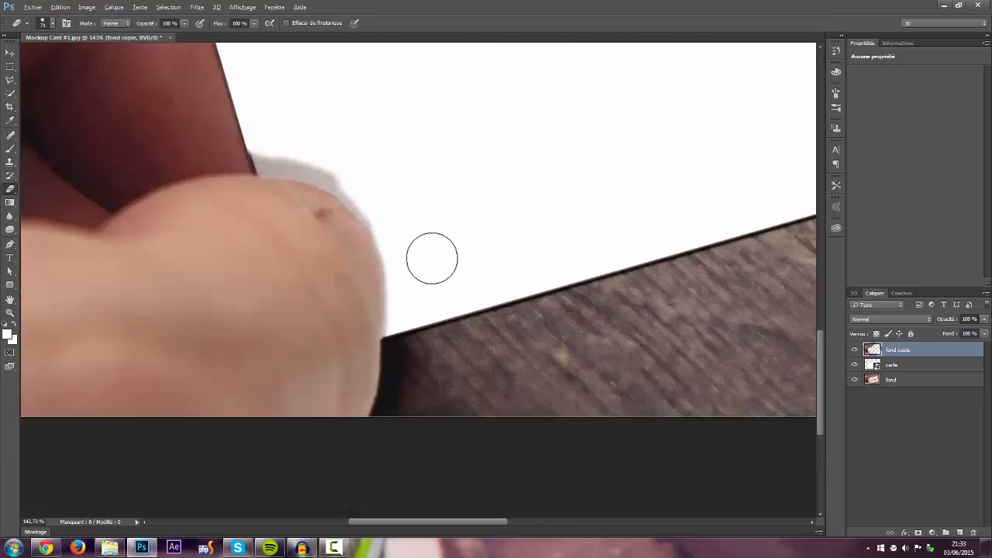
pyautogui.scroll(2, 443, 250)
pyautogui.scroll(-4, 532, 230)
pyautogui.scroll(-4, 569, 274)
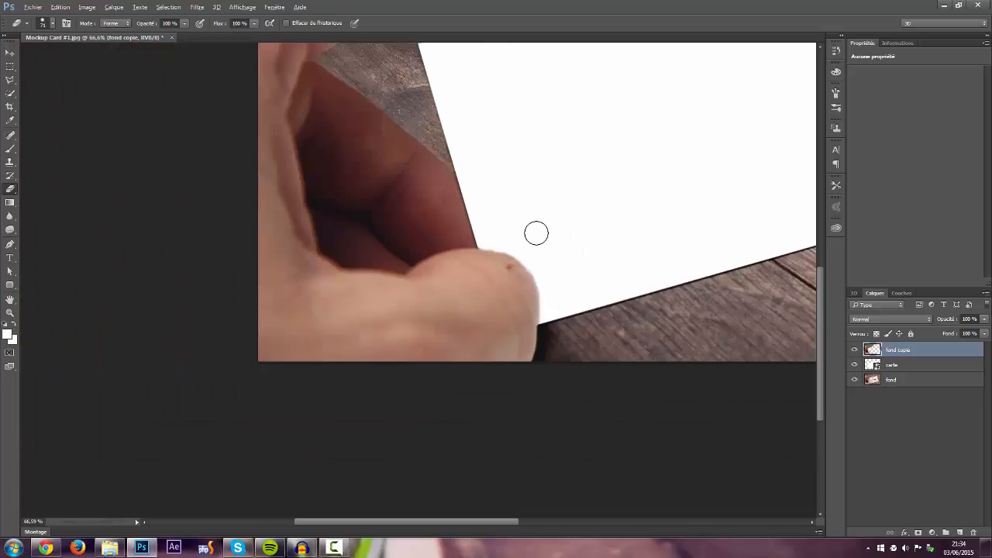
pyautogui.scroll(5, 320, 376)
pyautogui.scroll(-4, 247, 234)
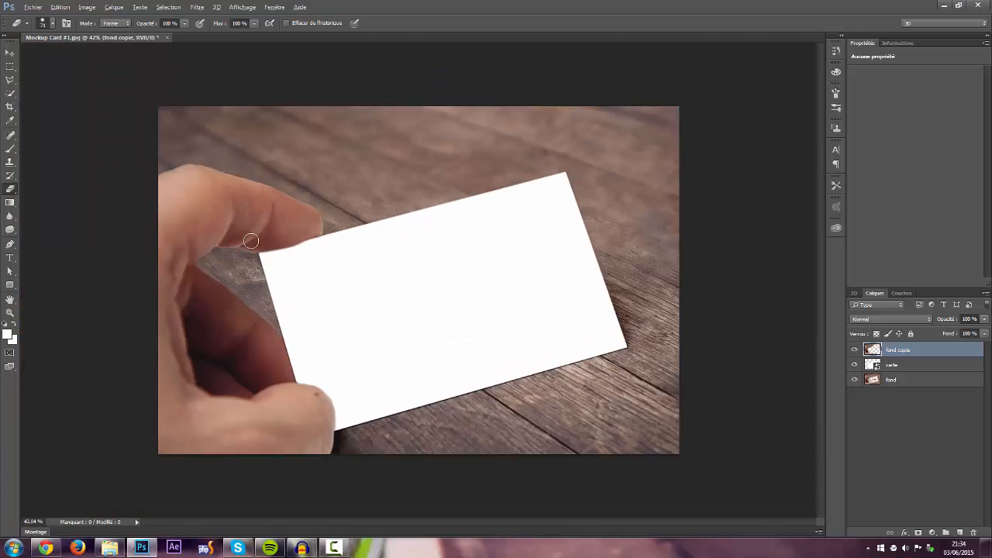
pyautogui.scroll(4, 174, 335)
pyautogui.press('alt')
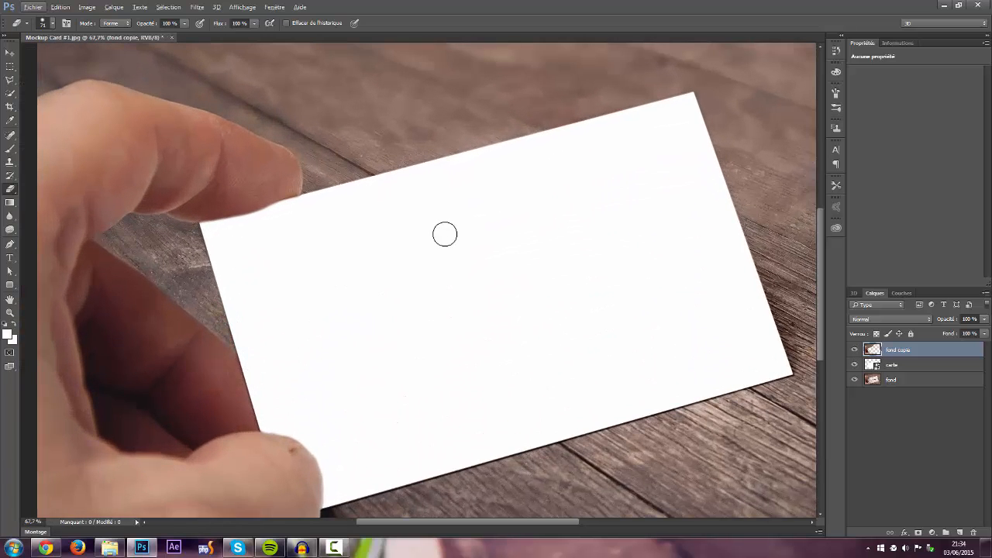
# Step: Rename the fond copie layer cache
pyautogui.click(11, 52)
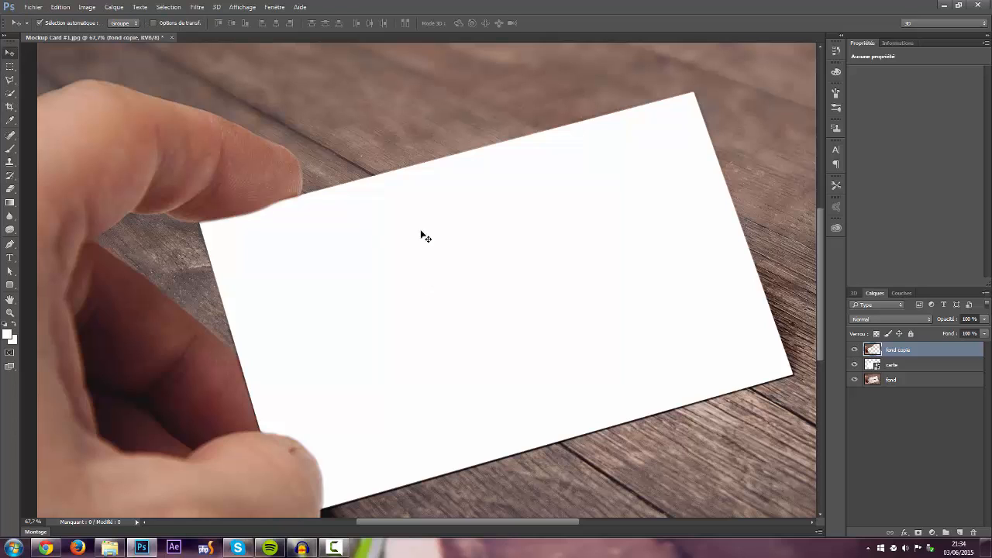
pyautogui.click(912, 368)
pyautogui.doubleClick(909, 350)
pyautogui.write('cache')
pyautogui.press('Return')
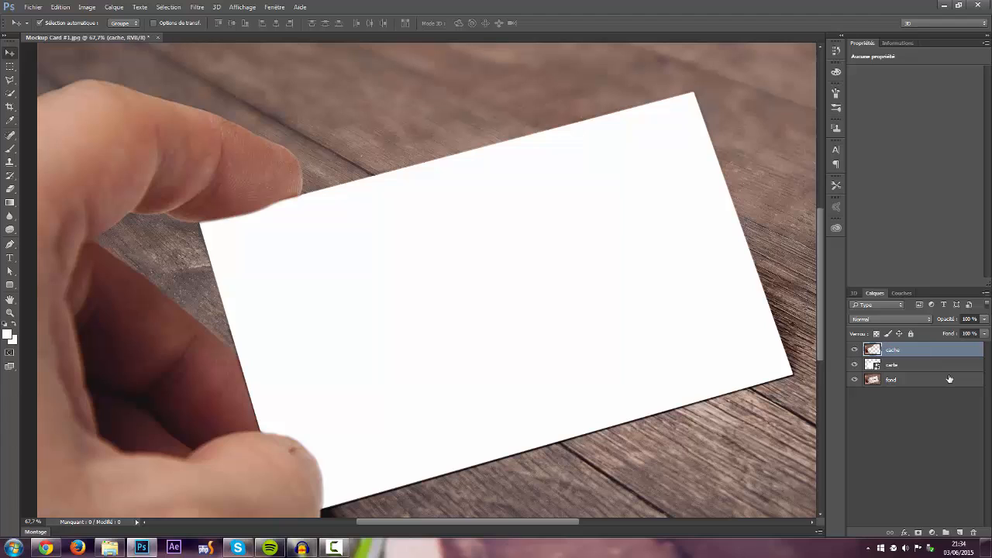
# Step: Open the contents of the carte smart object and start a text line on the white card
pyautogui.click(876, 367)
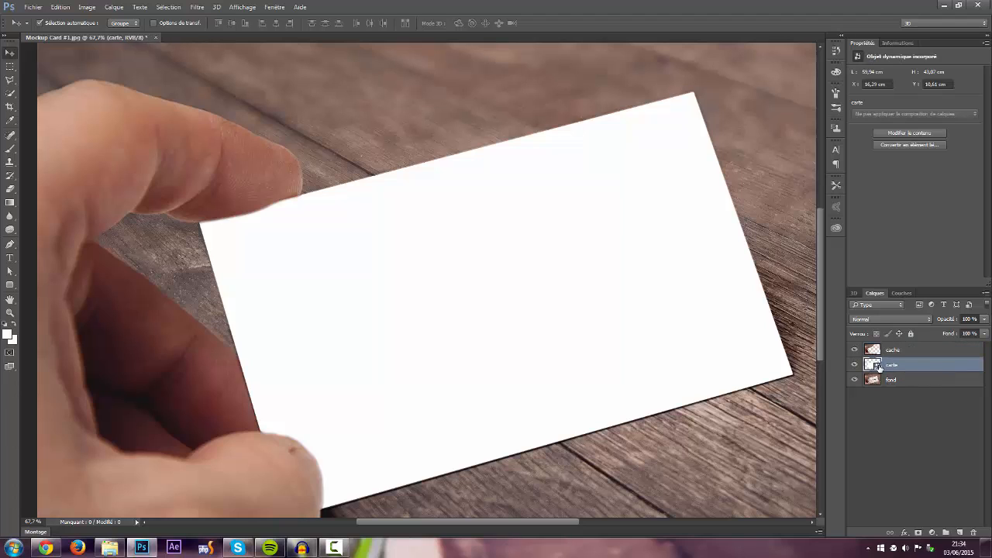
pyautogui.doubleClick(878, 368)
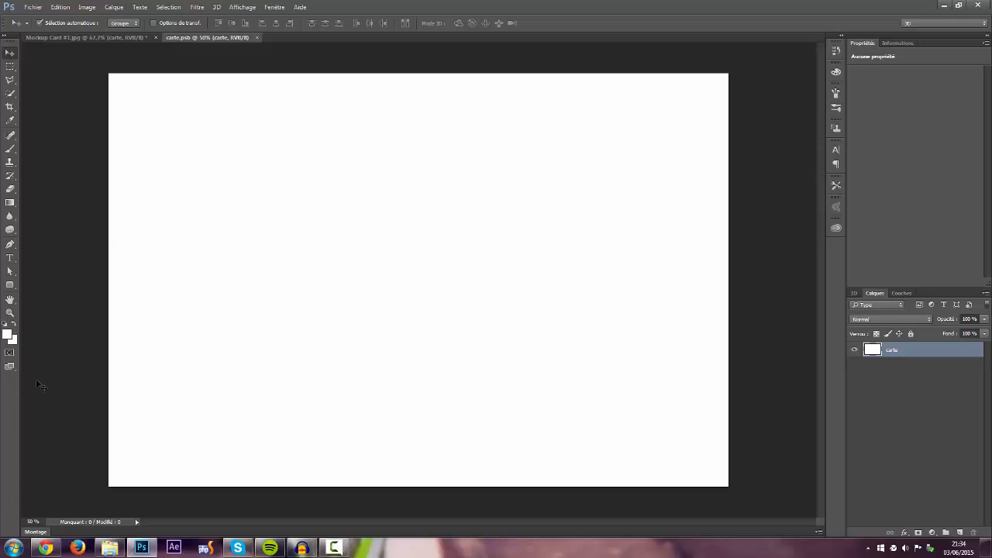
pyautogui.click(10, 257)
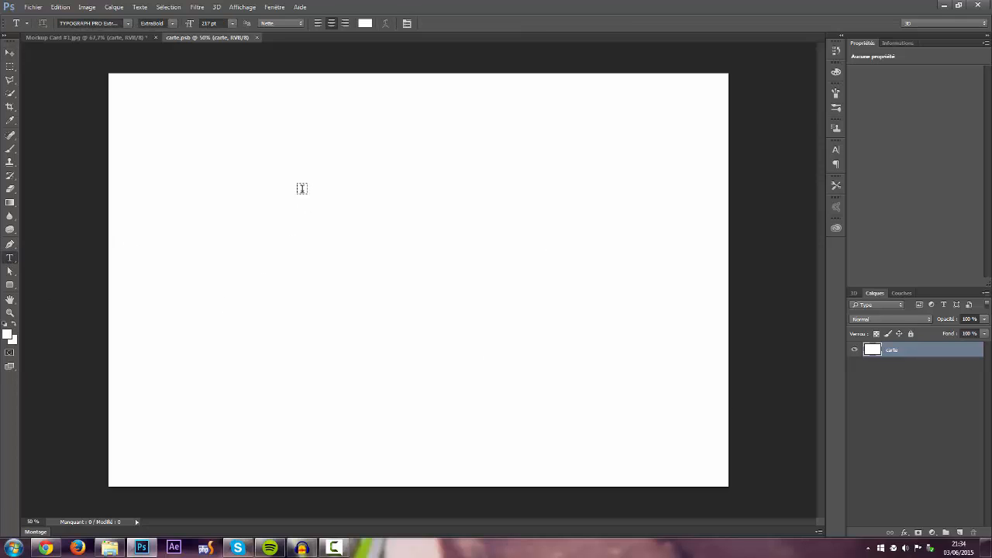
pyautogui.click(342, 230)
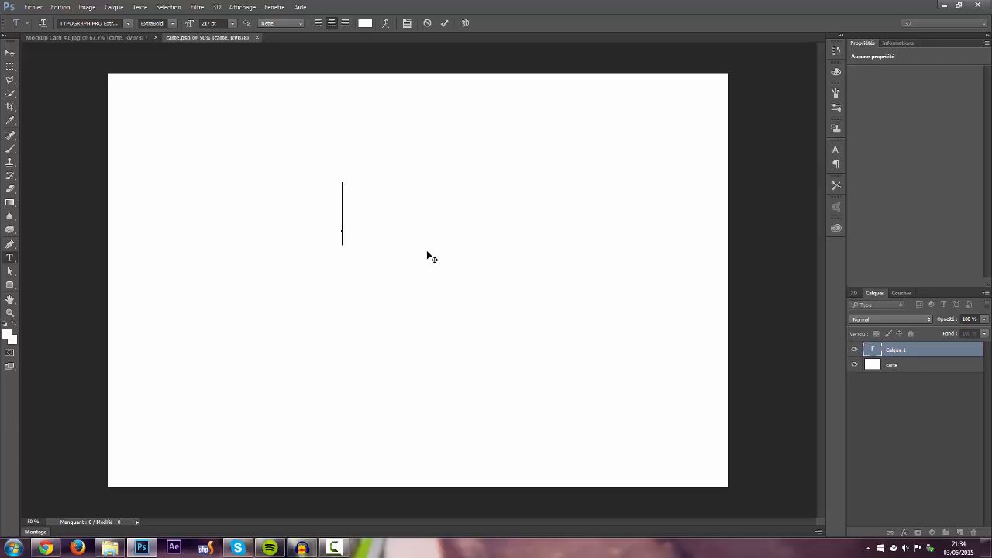
# Step: Try a sample text on the white card, delete it, and change the text colour to a muted brown
pyautogui.write('testLe texte')
pyautogui.press('BackSpace')
pyautogui.press('BackSpace')
pyautogui.press('BackSpace')
pyautogui.press('BackSpace')
pyautogui.press('BackSpace')
pyautogui.press('BackSpace')
pyautogui.press('BackSpace')
pyautogui.press('BackSpace')
pyautogui.click(365, 24)
pyautogui.moveTo(717, 315)
pyautogui.mouseDown()
pyautogui.moveTo(682, 337)
pyautogui.moveTo(695, 339)
pyautogui.moveTo(693, 330)
pyautogui.mouseUp()
pyautogui.click(916, 253)
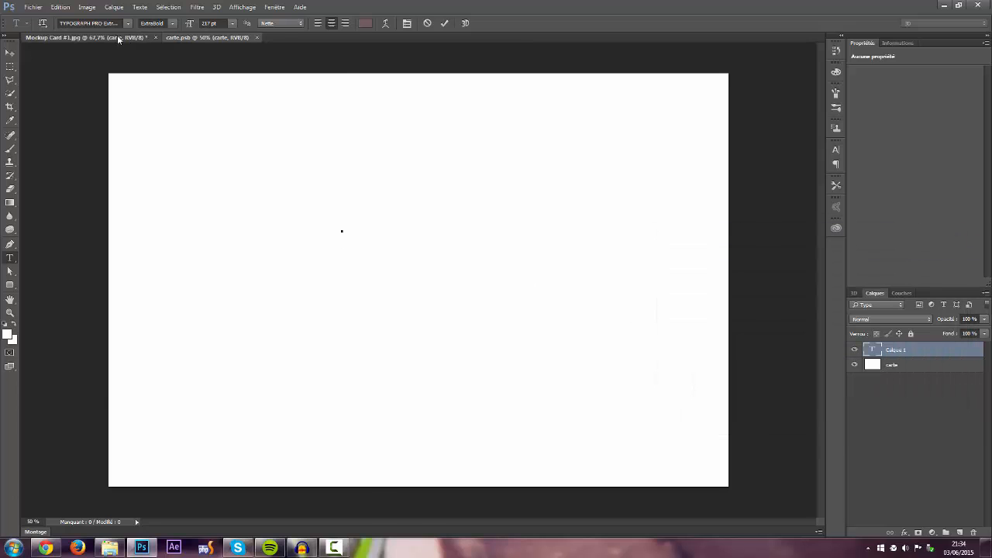
# Step: In Mockup Card #1.jpg, sample the wood as the foreground colour and darken it to 54433b
pyautogui.click(117, 36)
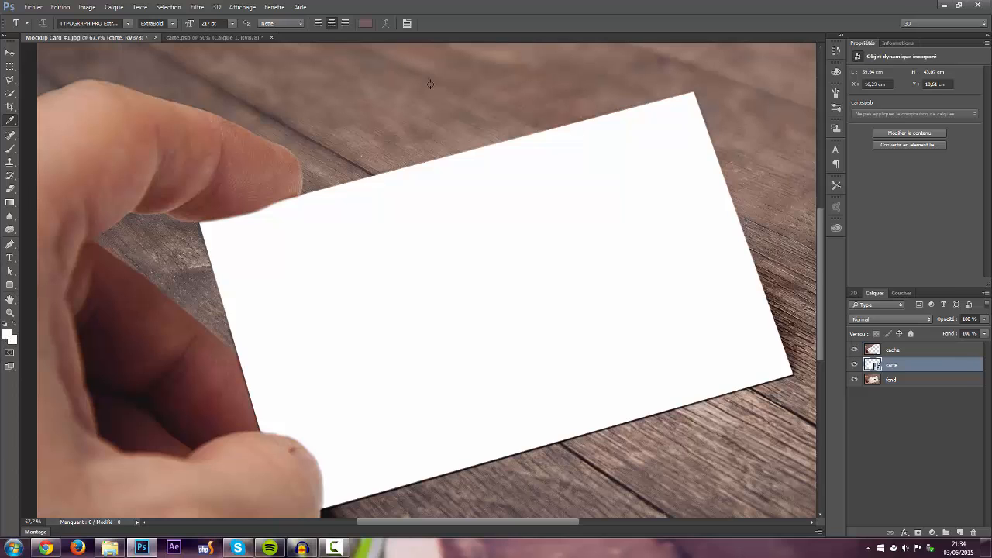
pyautogui.click(7, 334)
pyautogui.click(777, 219)
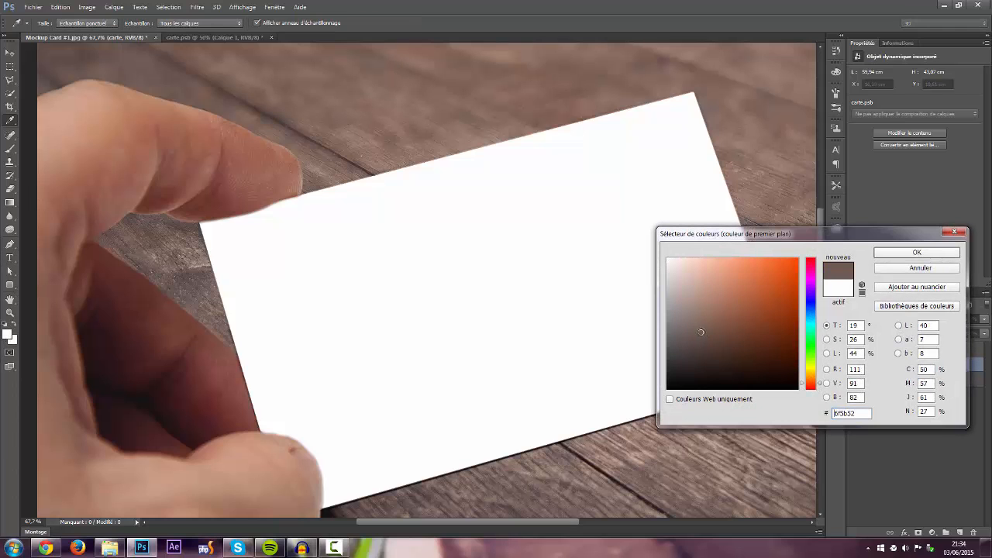
pyautogui.moveTo(701, 331); pyautogui.dragTo(705, 346)
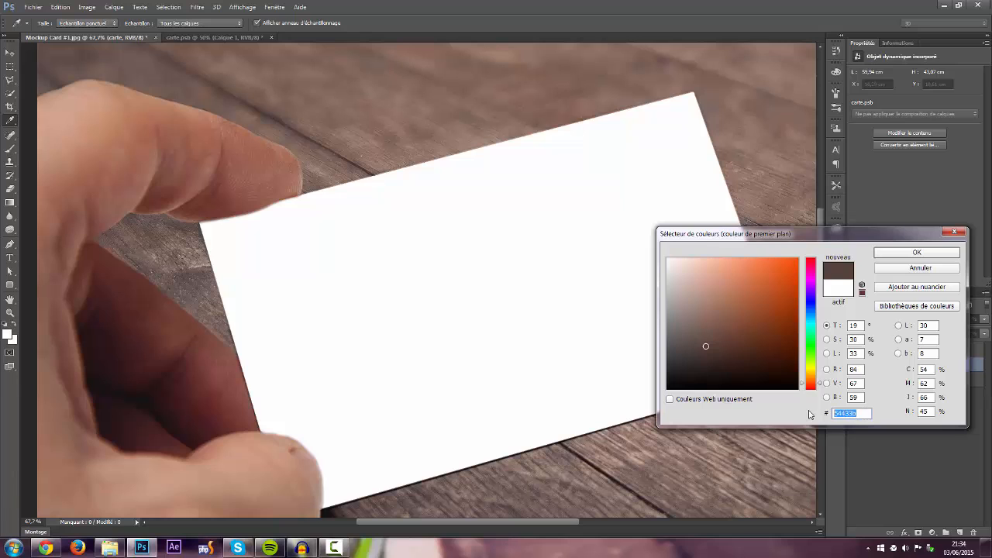
pyautogui.press('Return')
pyautogui.press('t')
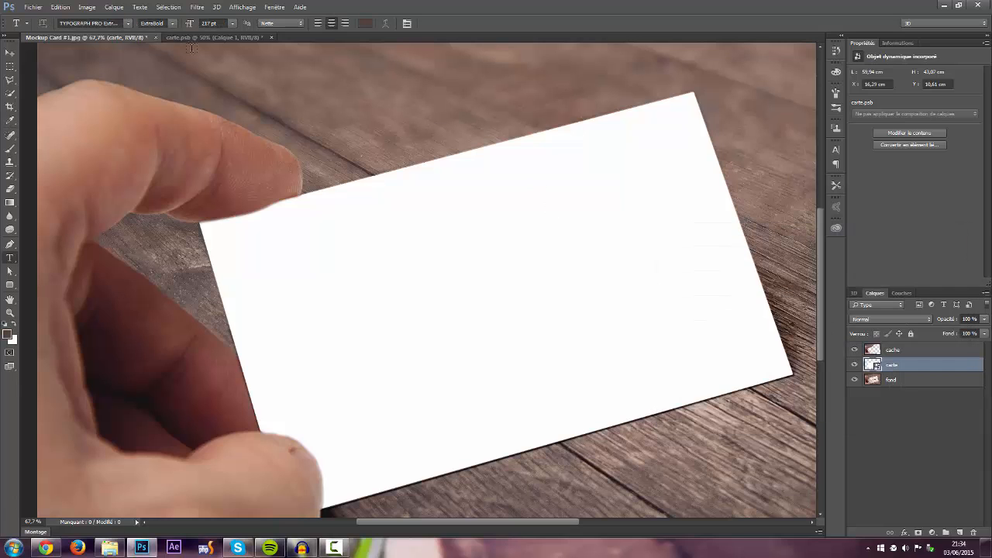
# Step: In carte.psb, enter 54433B as a new text line, copy it, and apply that hex code as the text's colour
pyautogui.click(195, 39)
pyautogui.click(345, 200)
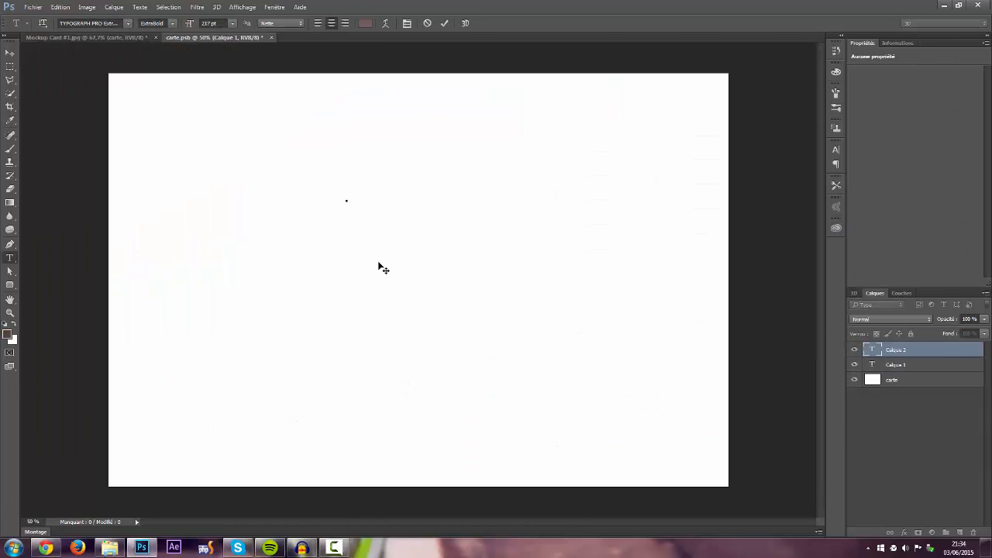
pyautogui.write('54433B')
pyautogui.hotkey('ctrl', 'a')
pyautogui.hotkey('ctrl', 'c')
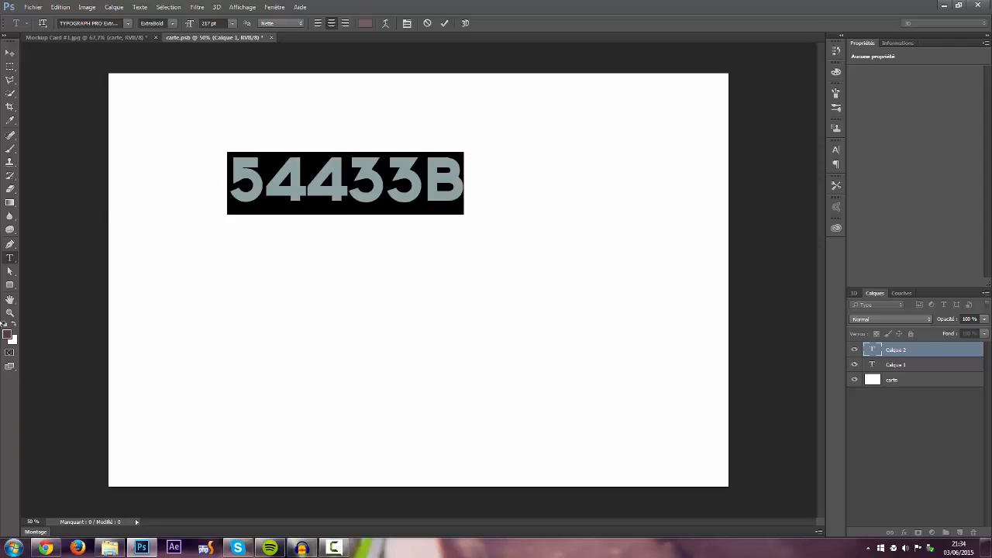
pyautogui.click(8, 334)
pyautogui.hotkey('ctrl', 'v')
pyautogui.press('Return')
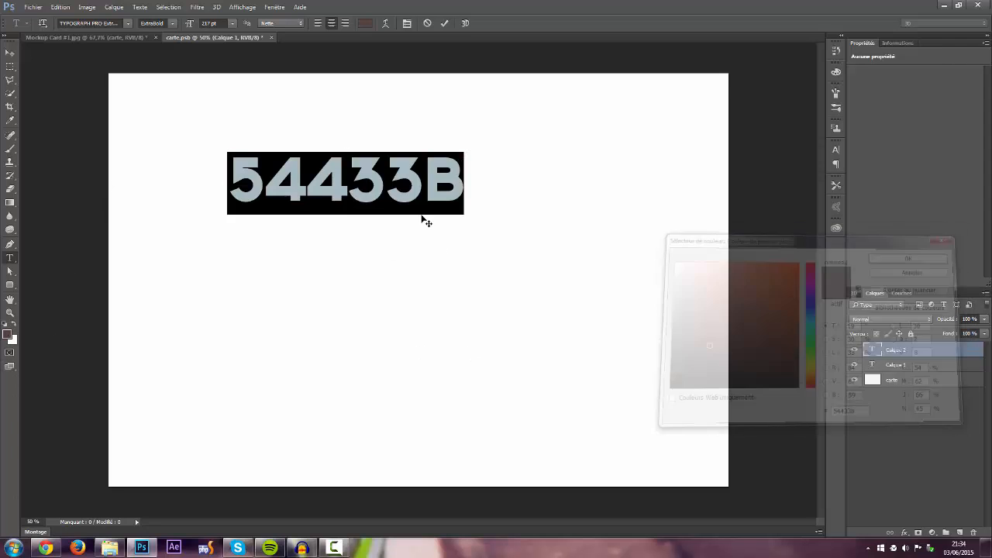
# Step: Replace the 54433B text with MOZOR STUDIO
pyautogui.click(423, 209)
pyautogui.moveTo(459, 184); pyautogui.dragTo(79, 189)
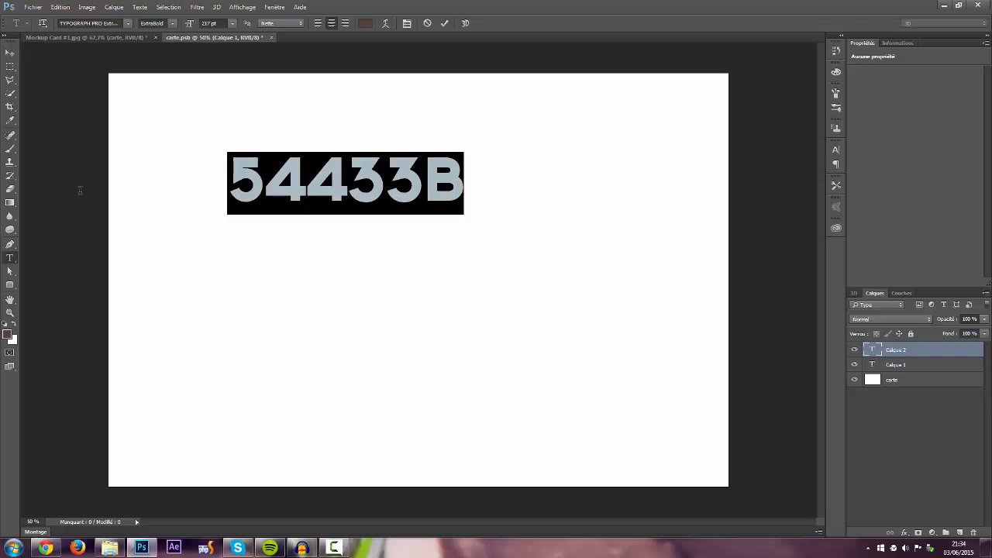
pyautogui.write('MZO')
pyautogui.press('BackSpace')
pyautogui.press('BackSpace')
pyautogui.write('OZ')
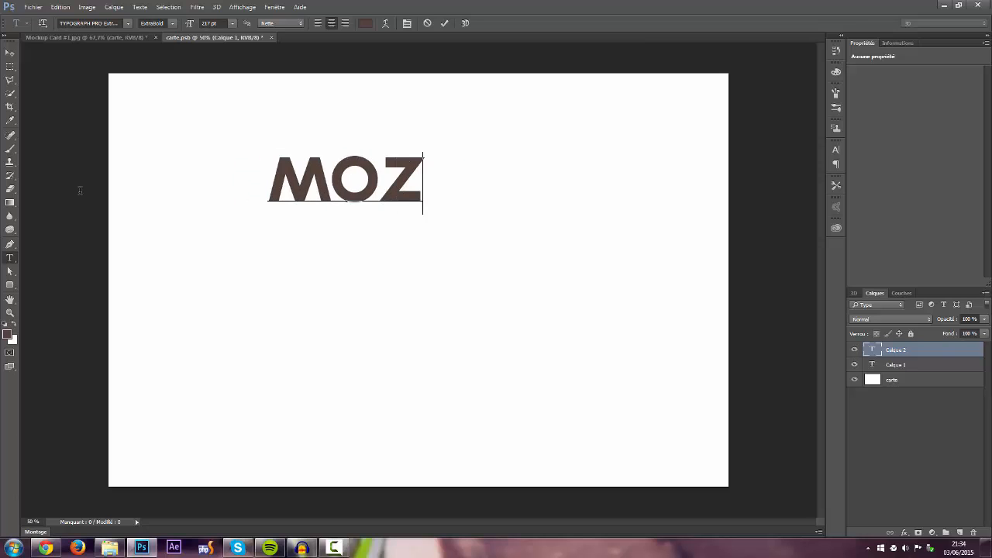
pyautogui.write('OR STUD')
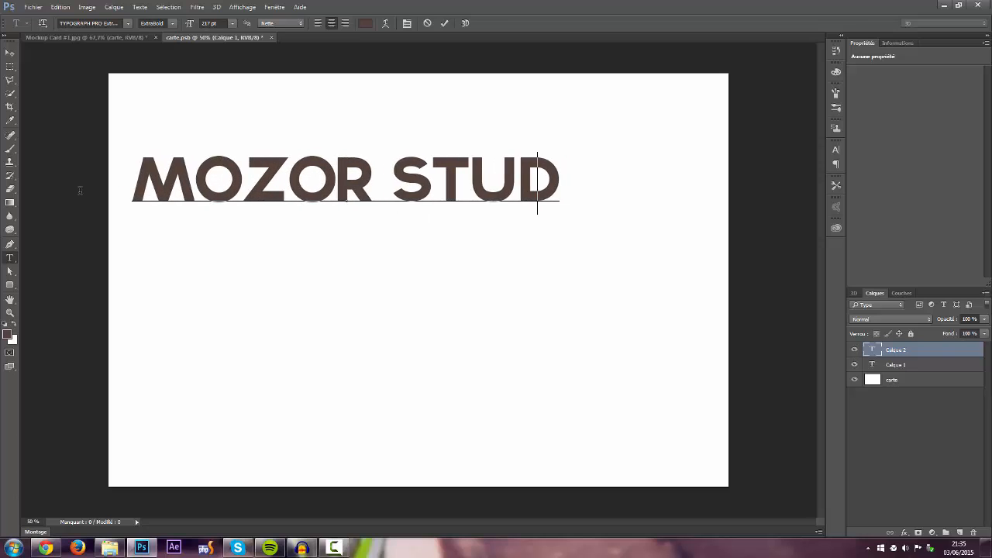
pyautogui.press('BackSpace')
pyautogui.write('DIO')
# Step: Reduce the MOZOR STUDIO text to 157 pt and move it to the horizontal centre near the card's upper edge
pyautogui.hotkey('ctrl', 'a')
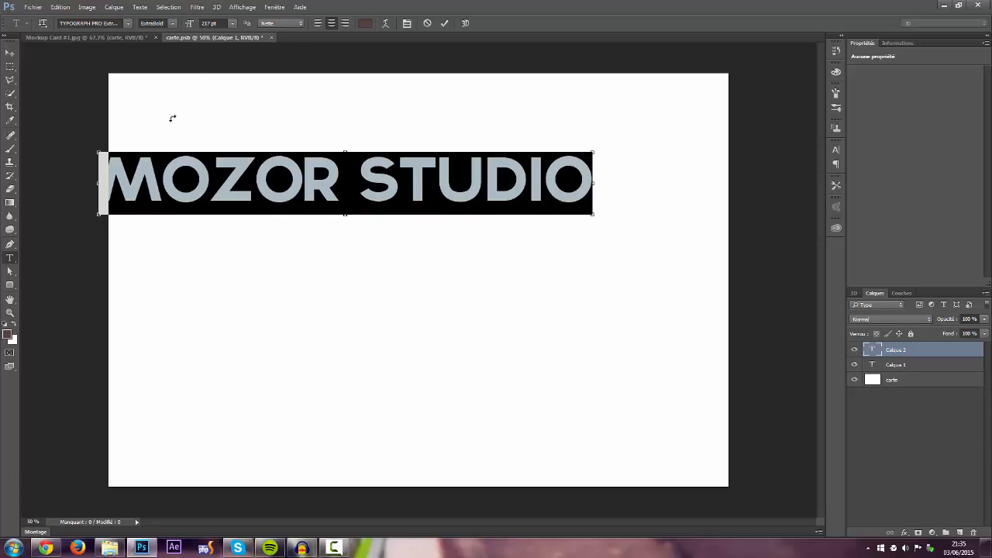
pyautogui.moveTo(190, 26); pyautogui.dragTo(158, 28)
pyautogui.click(9, 51)
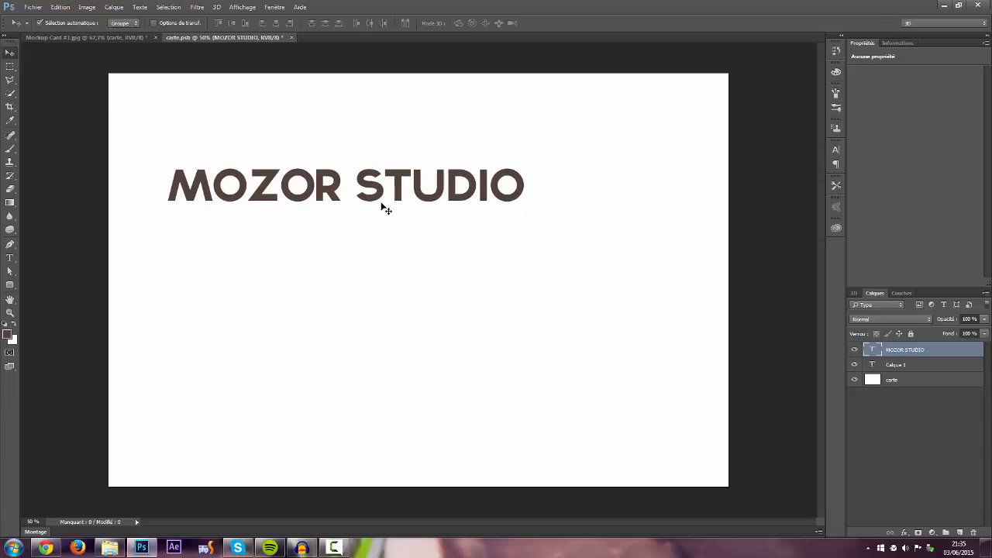
pyautogui.hotkey('ctrl', 't')
pyautogui.moveTo(402, 186); pyautogui.dragTo(475, 152)
pyautogui.press('Return')
pyautogui.click(476, 411)
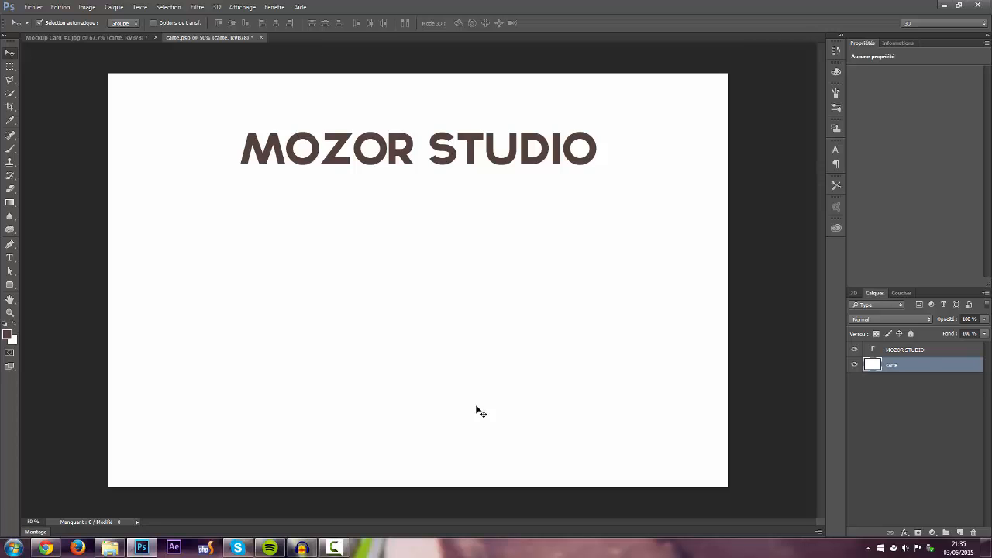
# Step: Save carte.psb and check how the text looks on the card in Mockup Card #1.jpg
pyautogui.hotkey('ctrl', 's')
pyautogui.click(106, 35)
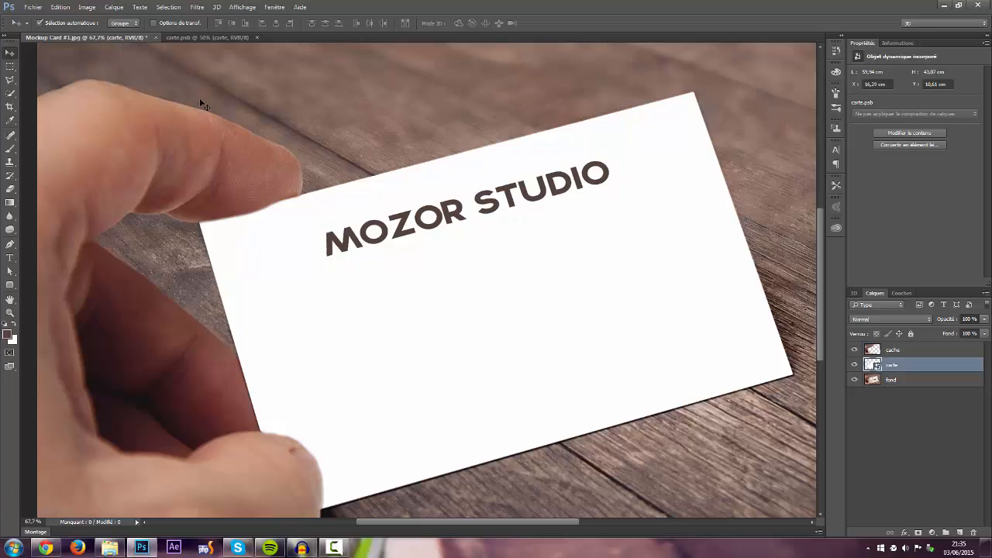
pyautogui.click(210, 38)
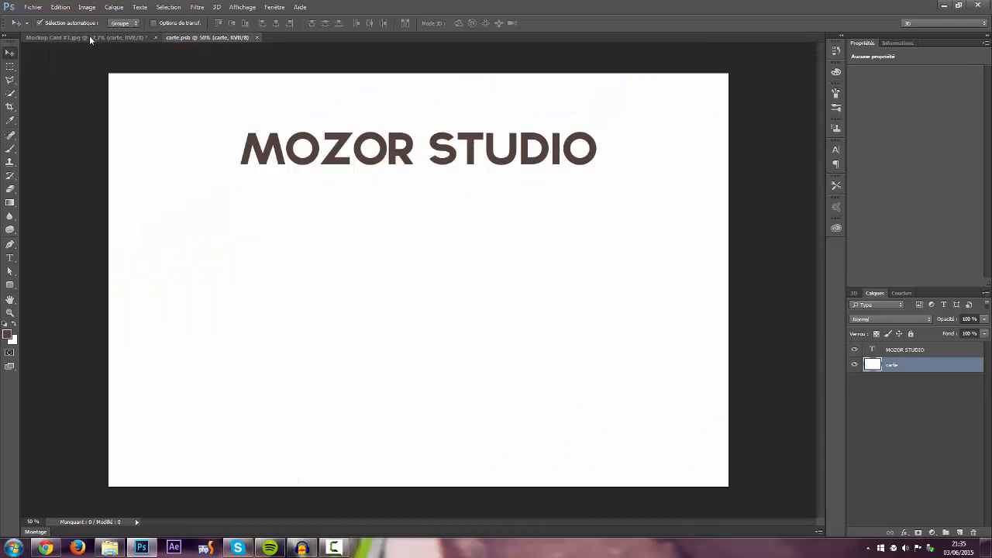
pyautogui.click(89, 35)
pyautogui.click(193, 36)
# Step: Set the MOZOR STUDIO text's leading to 283.01 pt, stretch its letters vertically, and check the card in Mockup Card #1.jpg
pyautogui.click(899, 347)
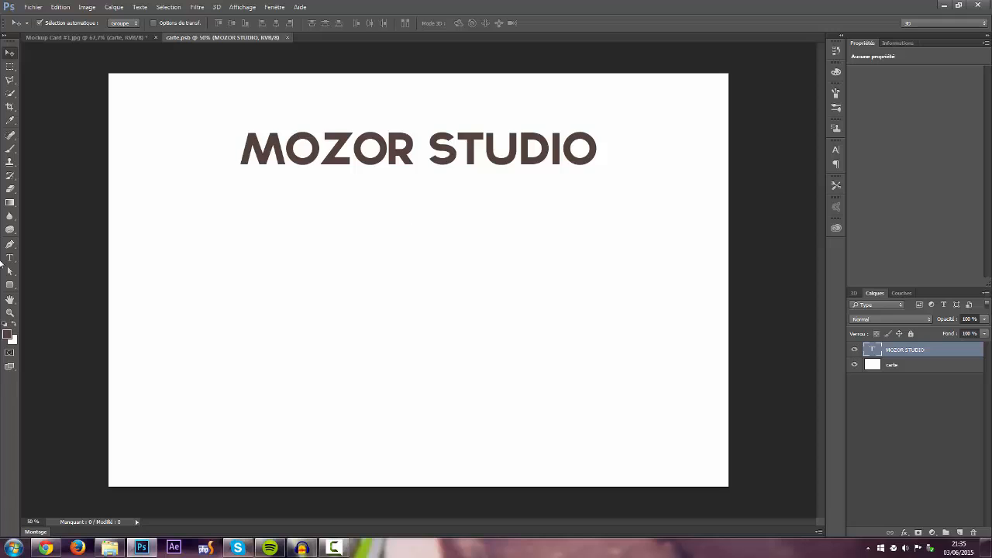
pyautogui.click(9, 258)
pyautogui.click(425, 160)
pyautogui.hotkey('ctrl', 'a')
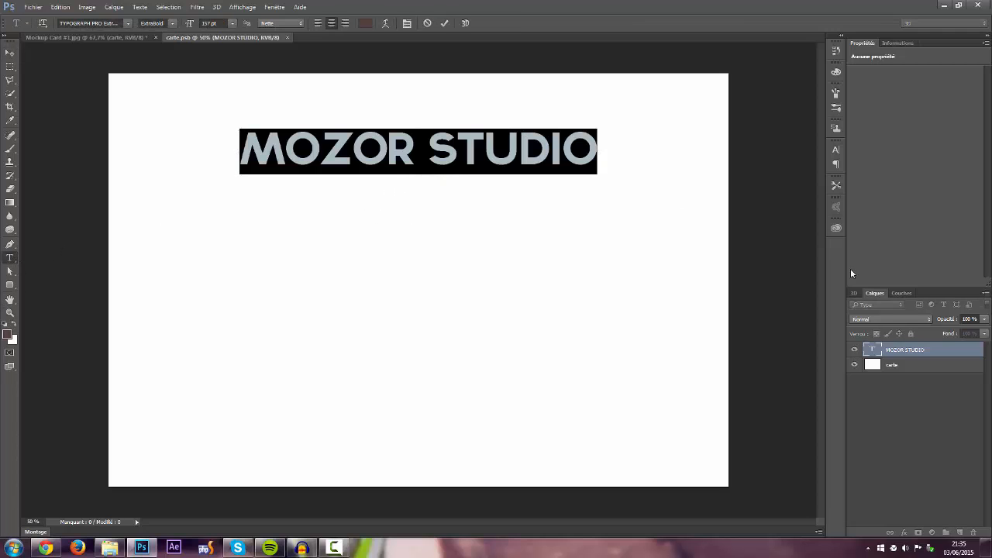
pyautogui.click(835, 148)
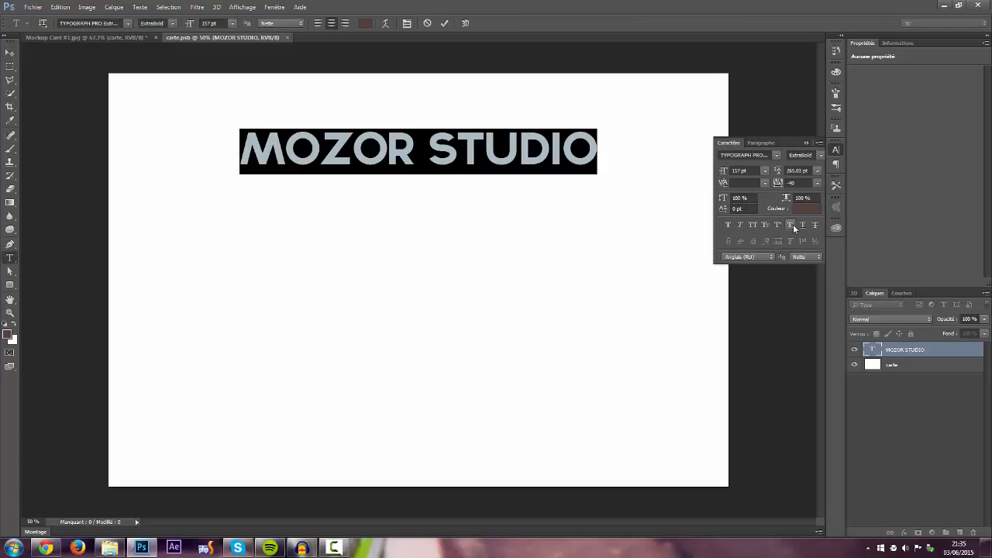
pyautogui.click(785, 171)
pyautogui.moveTo(774, 172); pyautogui.dragTo(785, 181)
pyautogui.moveTo(723, 202); pyautogui.dragTo(737, 201)
pyautogui.click(806, 142)
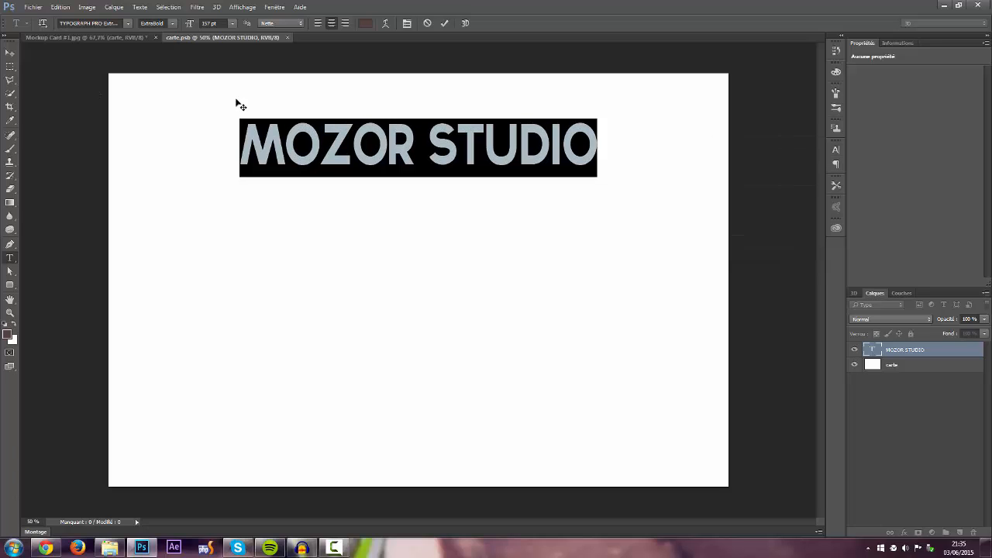
pyautogui.click(11, 53)
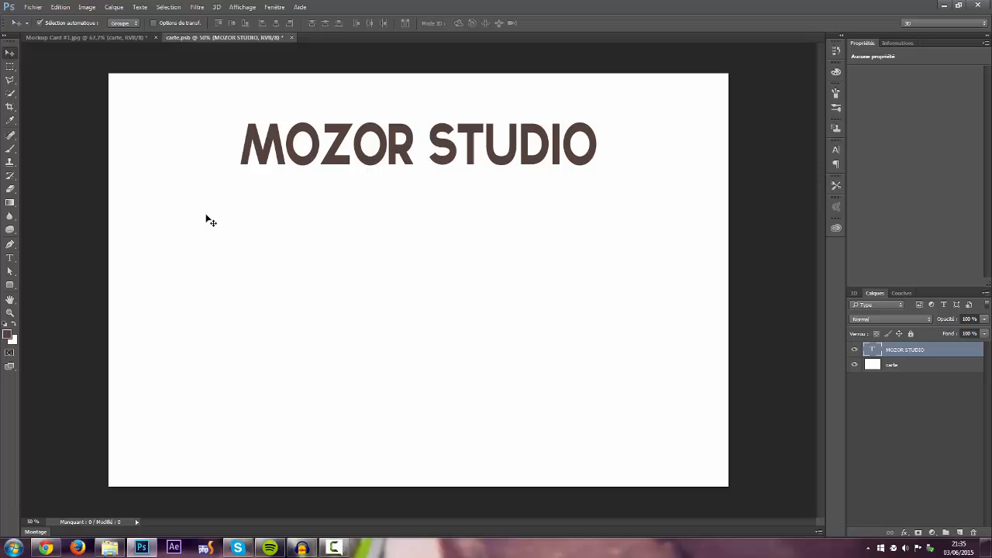
pyautogui.click(127, 37)
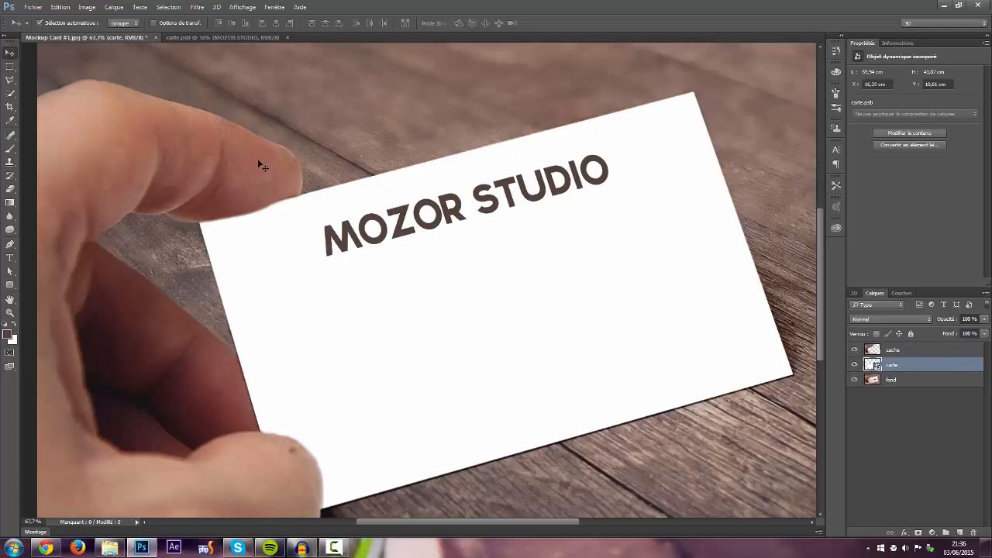
pyautogui.click(222, 36)
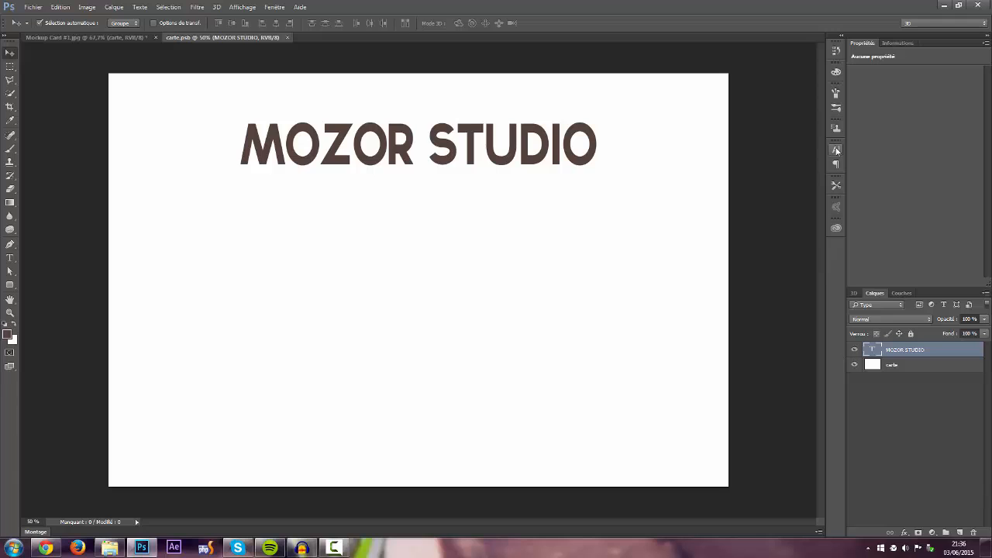
# Step: Set the vertical scale of the MOZOR STUDIO text to 114%
pyautogui.click(10, 257)
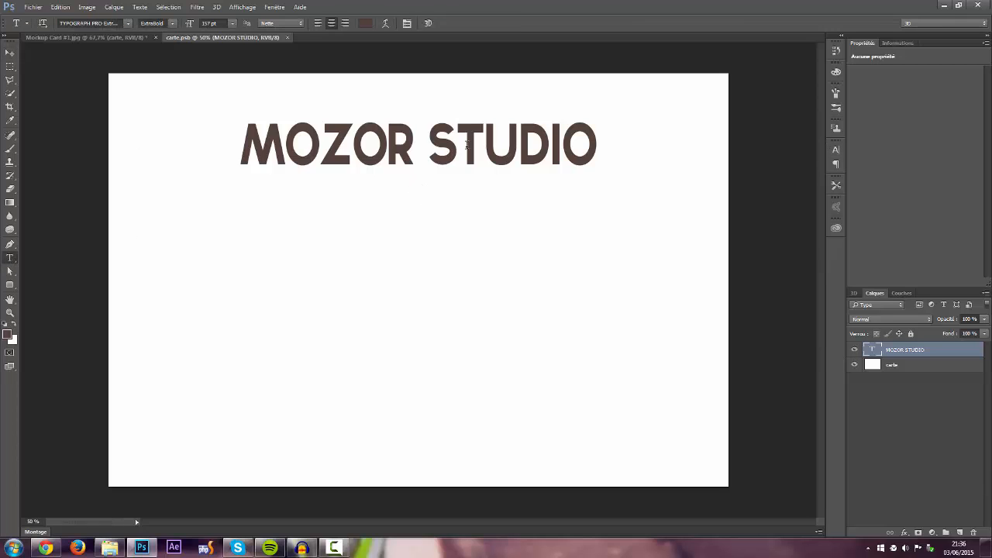
pyautogui.click(470, 157)
pyautogui.hotkey('ctrl', 'a')
pyautogui.click(836, 149)
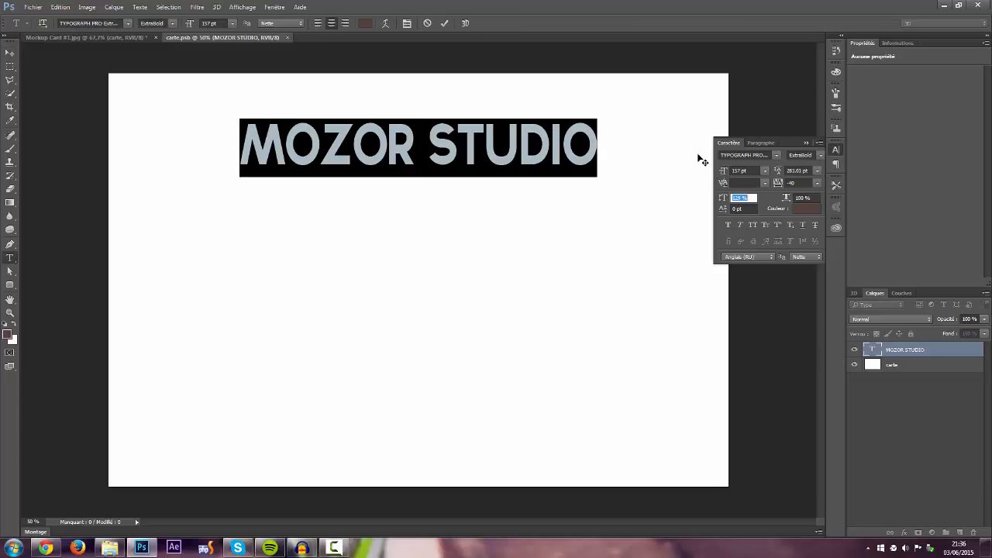
pyautogui.moveTo(722, 171); pyautogui.dragTo(717, 199)
pyautogui.hotkey('ctrl', 'z')
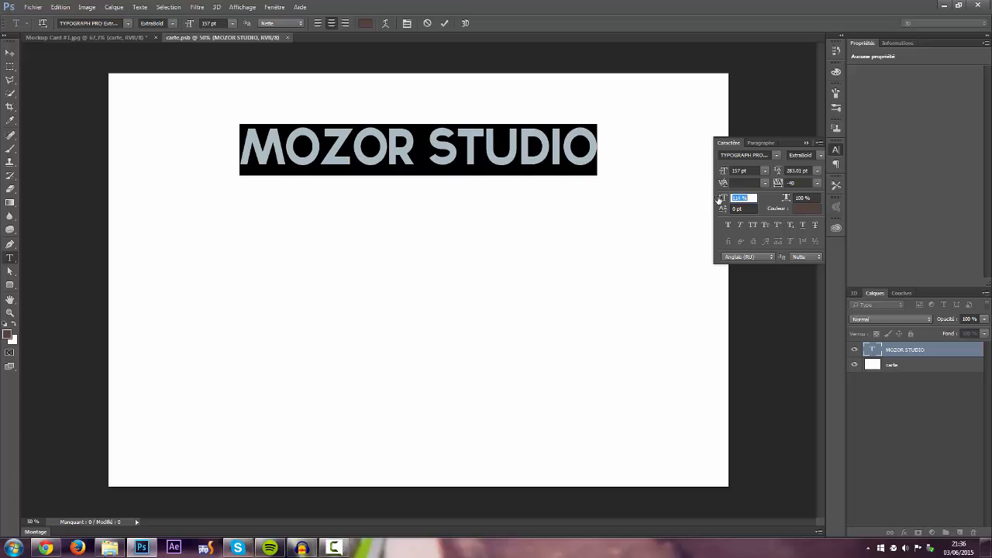
pyautogui.click(15, 54)
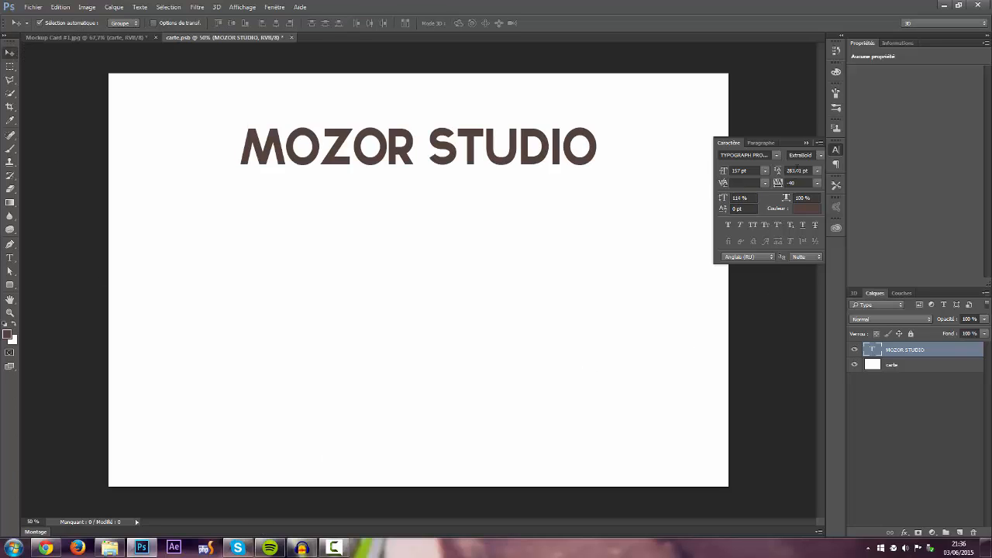
pyautogui.click(807, 143)
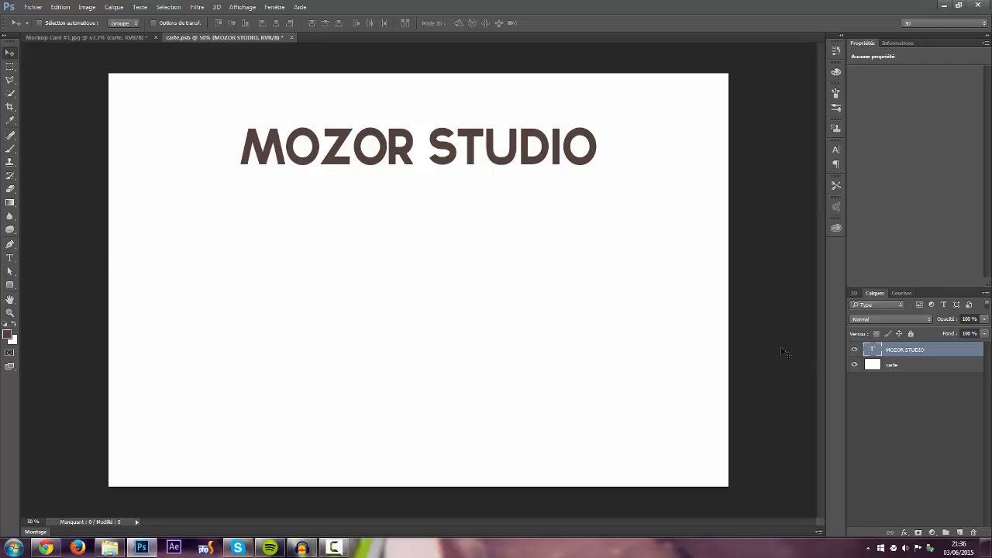
# Step: Duplicate the MOZOR STUDIO text layer and move the copy straight down into the lower half of the card
pyautogui.hotkey('ctrl', 'j')
pyautogui.hotkey('ctrl', 't')
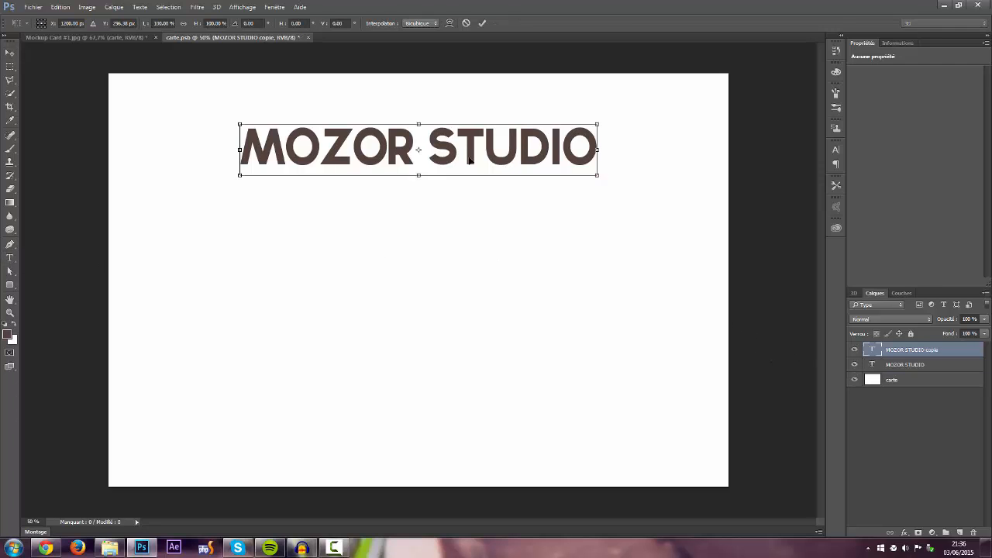
pyautogui.moveTo(473, 153); pyautogui.dragTo(474, 326)
pyautogui.press('Return')
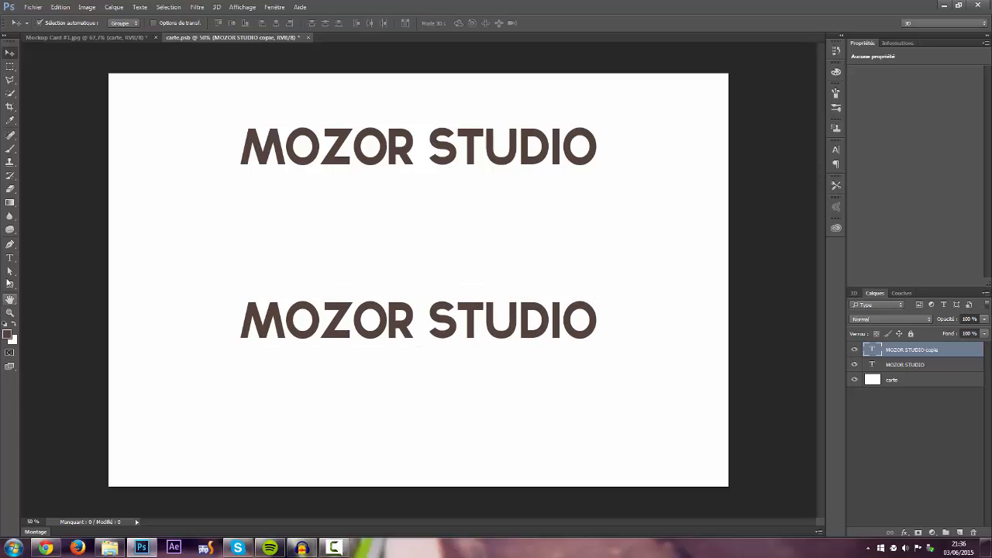
# Step: Change the wording of the duplicated text line to WEB DESIGNER
pyautogui.click(10, 257)
pyautogui.moveTo(587, 326); pyautogui.dragTo(128, 321)
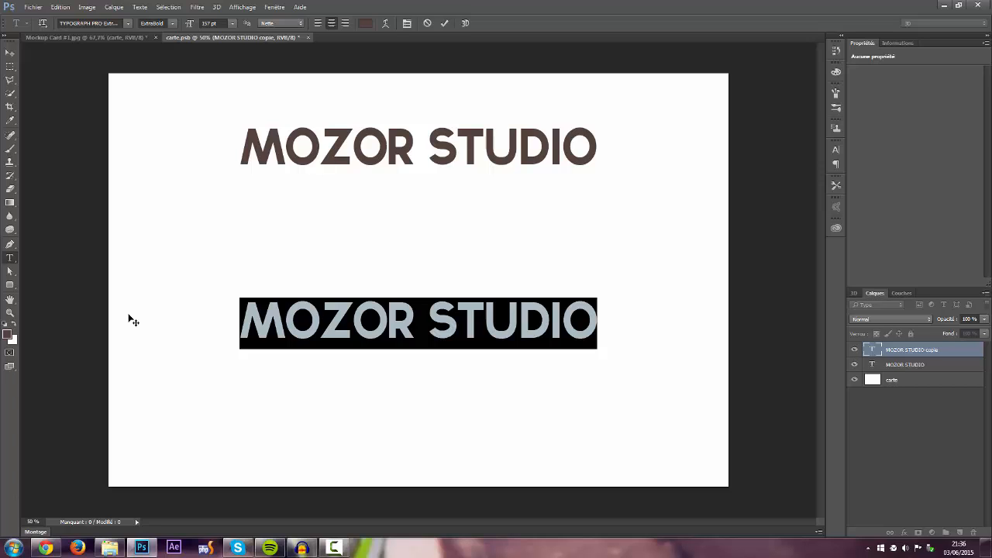
pyautogui.write('DESIGNER')
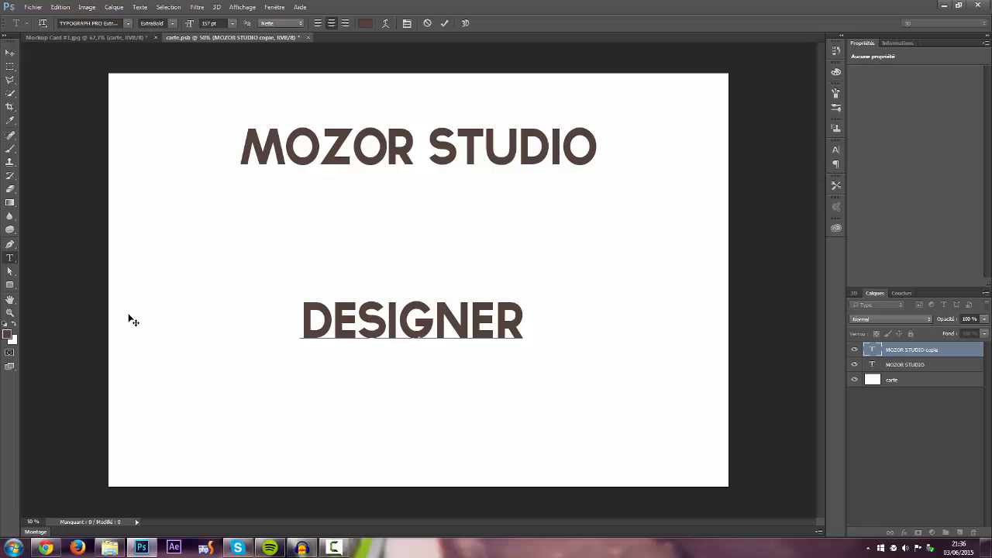
pyautogui.press('BackSpace')
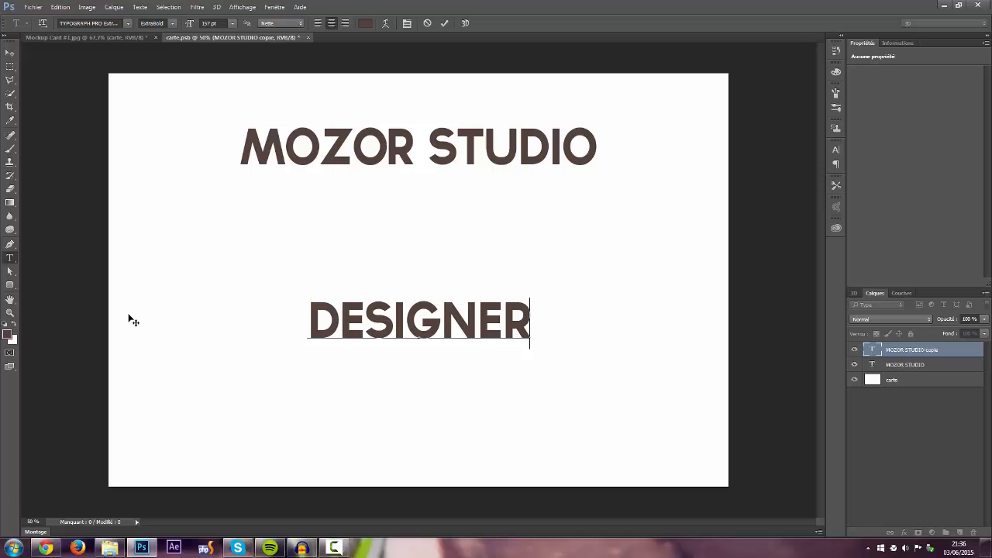
pyautogui.press('Home')
pyautogui.write('WEB')
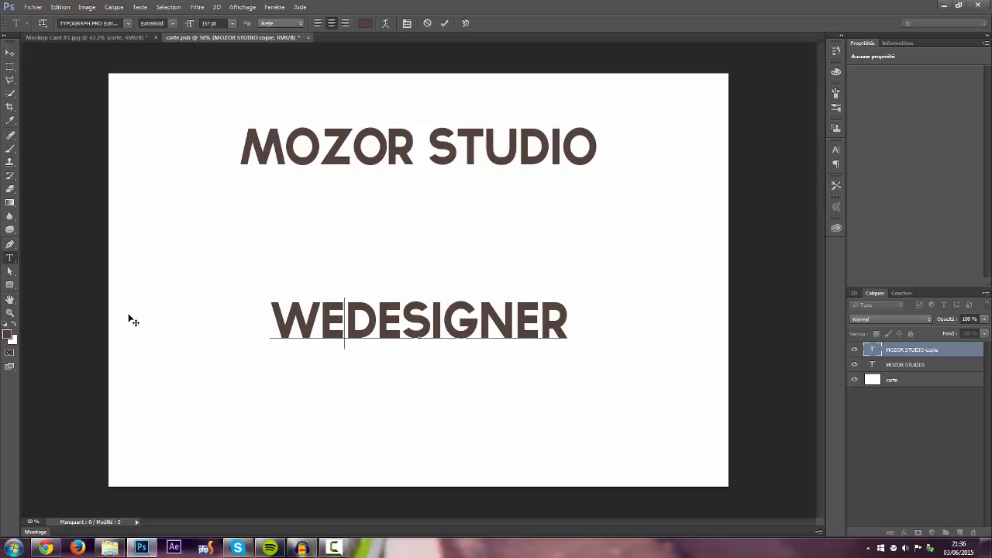
# Step: In Mockup Card #1.jpg, sample a lighter brown (937668) from the wood above the card as the foreground colour
pyautogui.hotkey('ctrl', 'a')
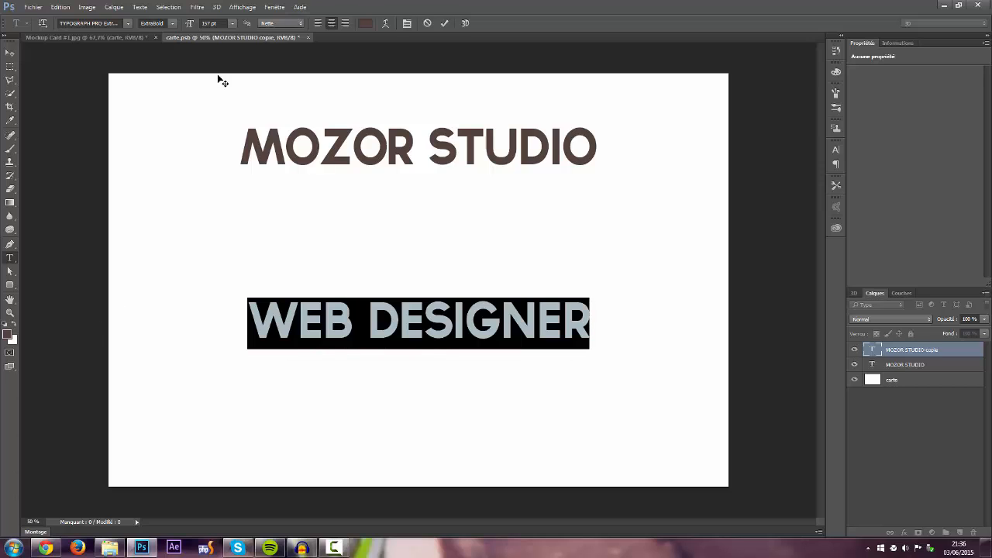
pyautogui.click(85, 37)
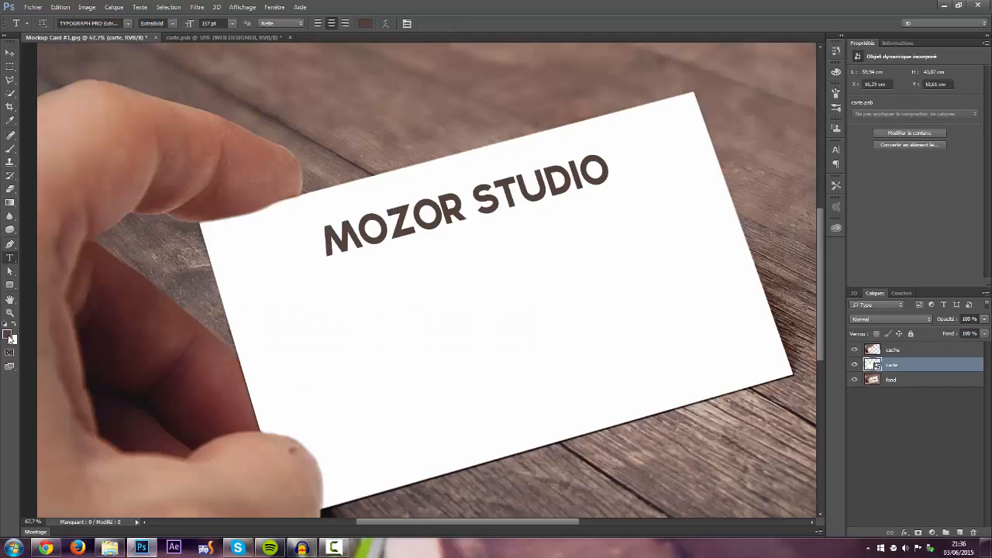
pyautogui.click(8, 334)
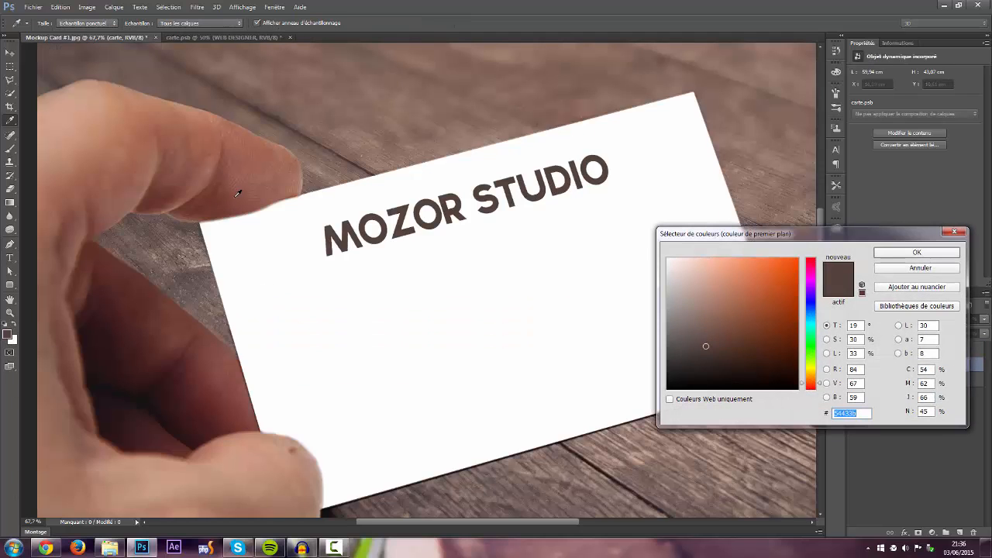
pyautogui.click(474, 139)
pyautogui.click(487, 138)
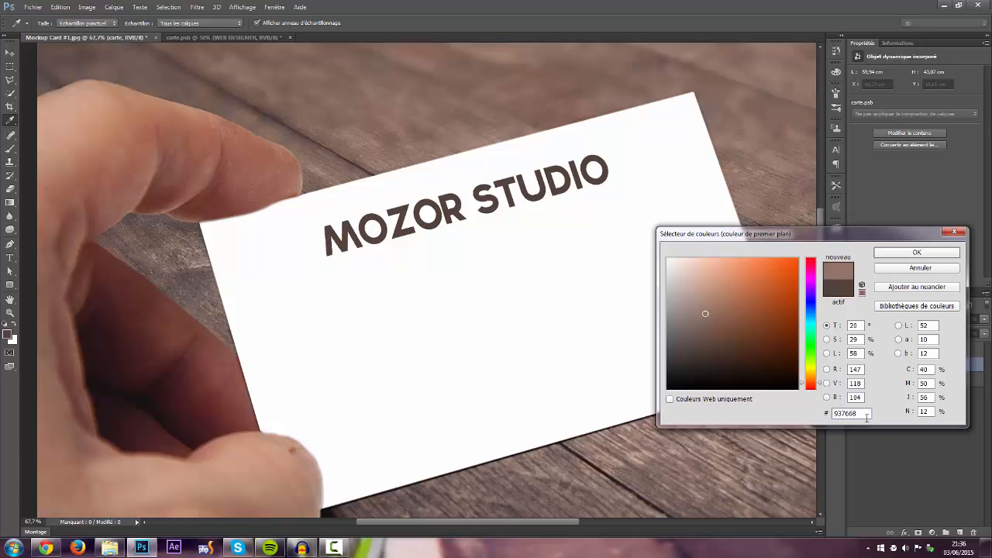
pyautogui.press('Return')
pyautogui.press('t')
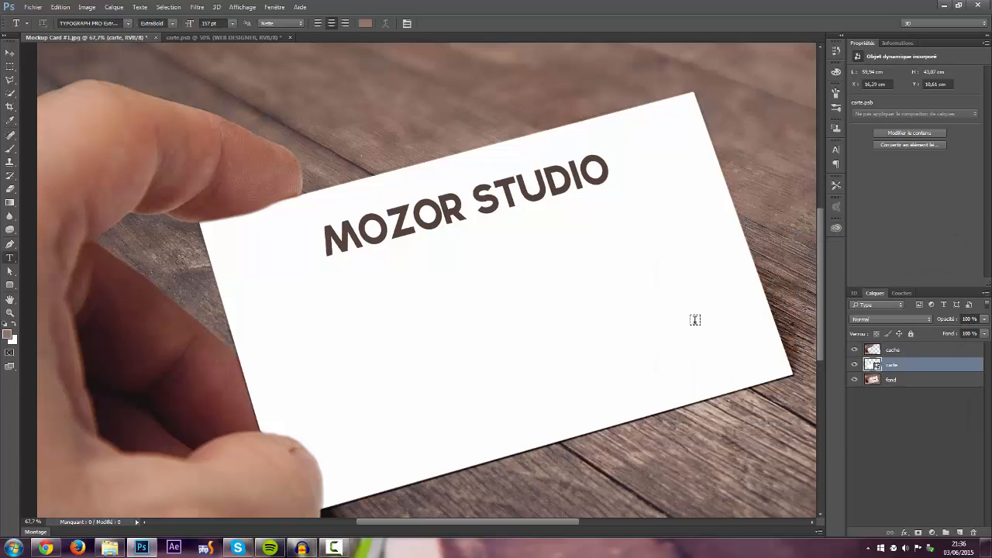
# Step: In carte.psb, apply the colour 937668 to the WEB DESIGNER text
pyautogui.click(226, 37)
pyautogui.click(362, 322)
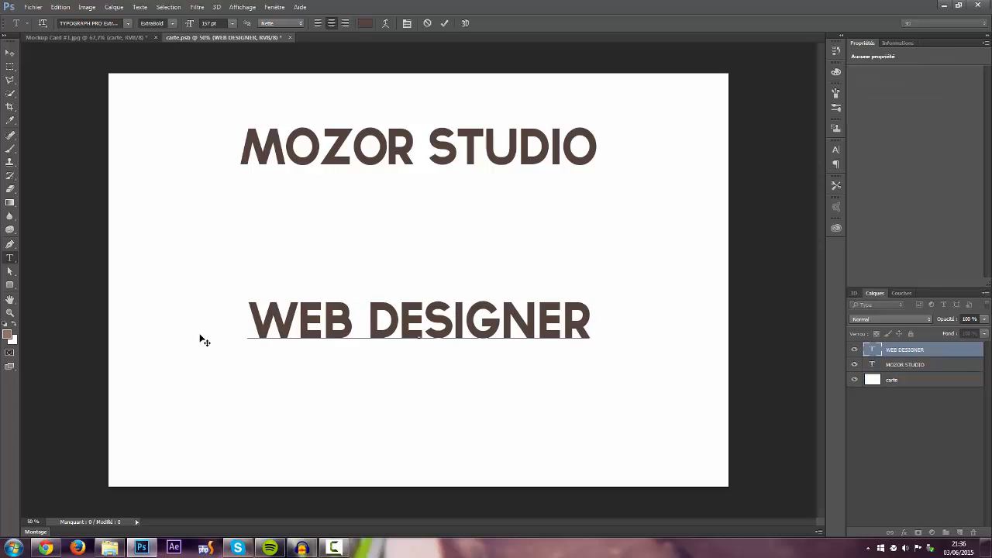
pyautogui.hotkey('ctrl', 'a')
pyautogui.click(364, 23)
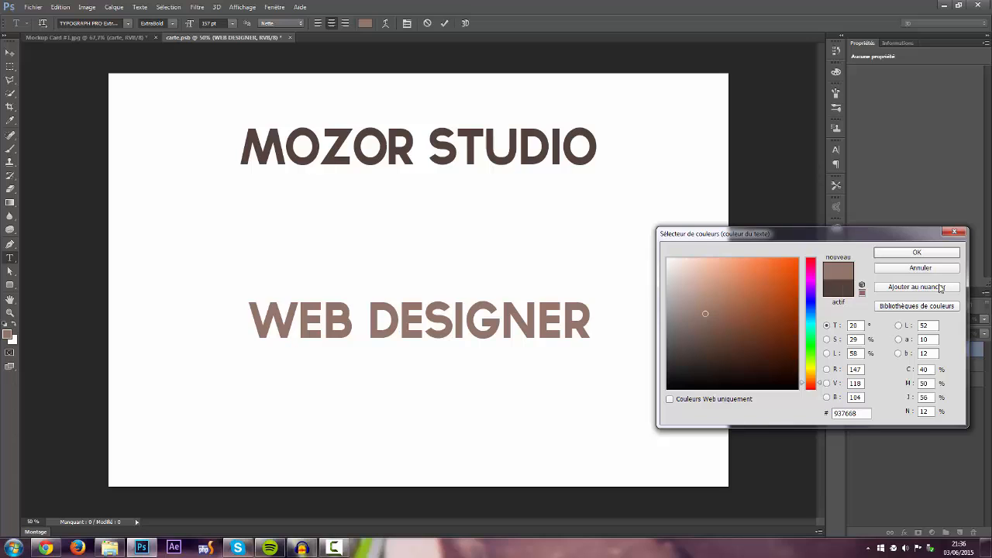
pyautogui.click(916, 253)
pyautogui.click(10, 52)
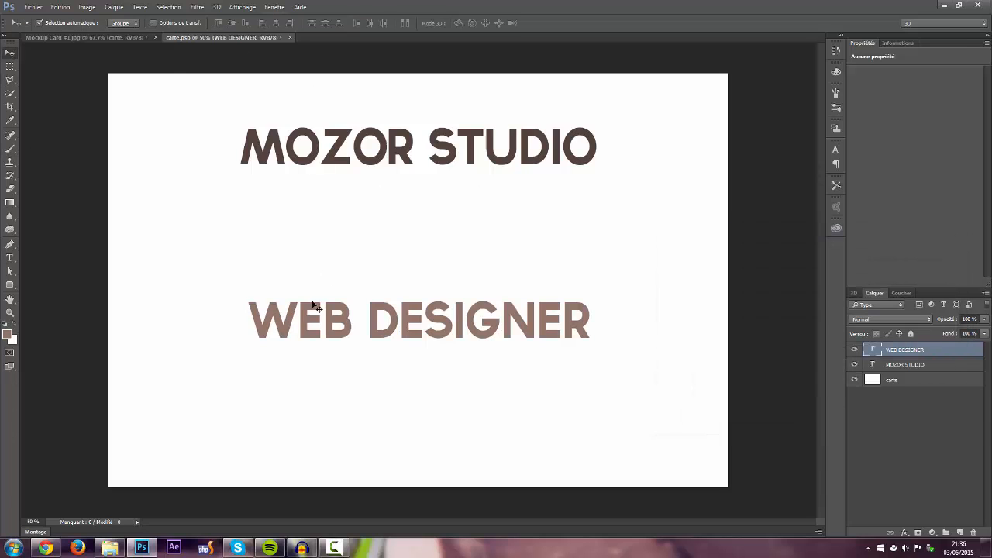
# Step: Reduce the font size of the whole WEB DESIGNER text so it is clearly smaller than the MOZOR STUDIO title
pyautogui.click(10, 258)
pyautogui.click(390, 325)
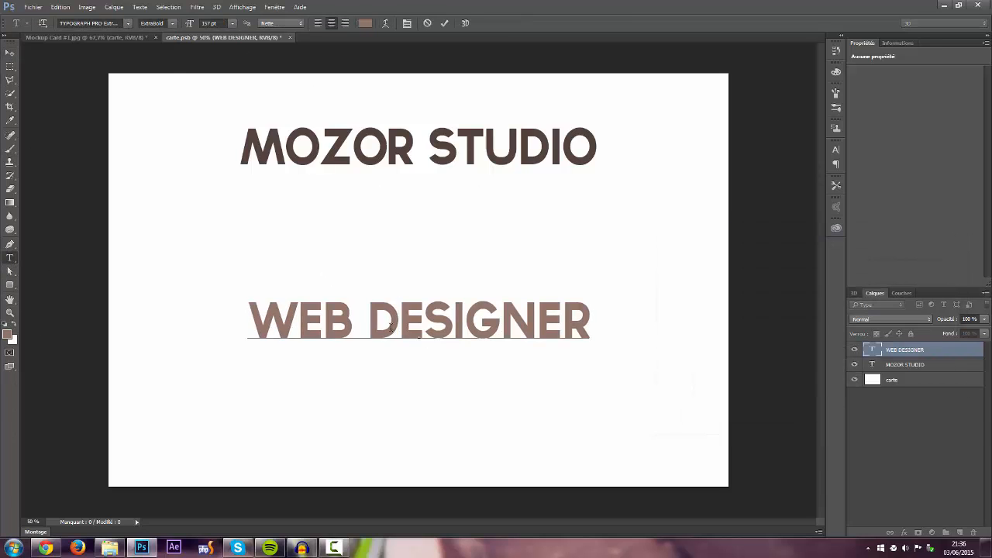
pyautogui.hotkey('ctrl', 'a')
pyautogui.moveTo(189, 23); pyautogui.dragTo(155, 37)
pyautogui.click(10, 52)
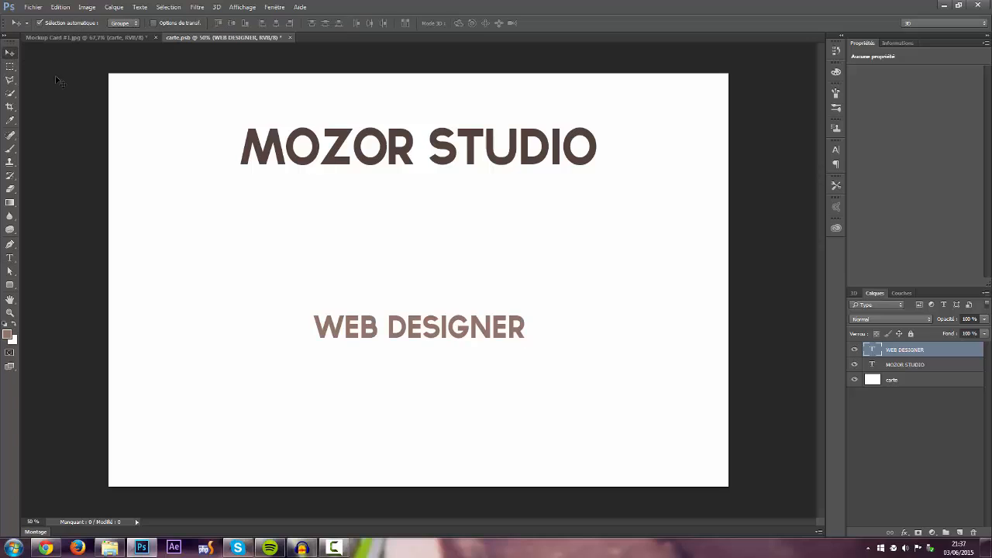
# Step: Move the WEB DESIGNER text slightly upward on the card
pyautogui.hotkey('ctrl', 't')
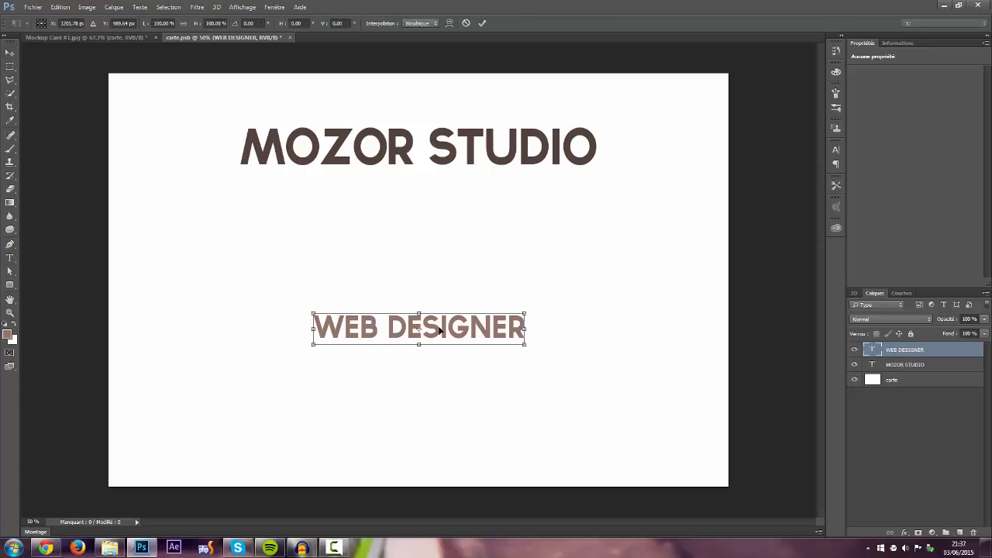
pyautogui.moveTo(439, 329); pyautogui.dragTo(440, 326)
pyautogui.press('Return')
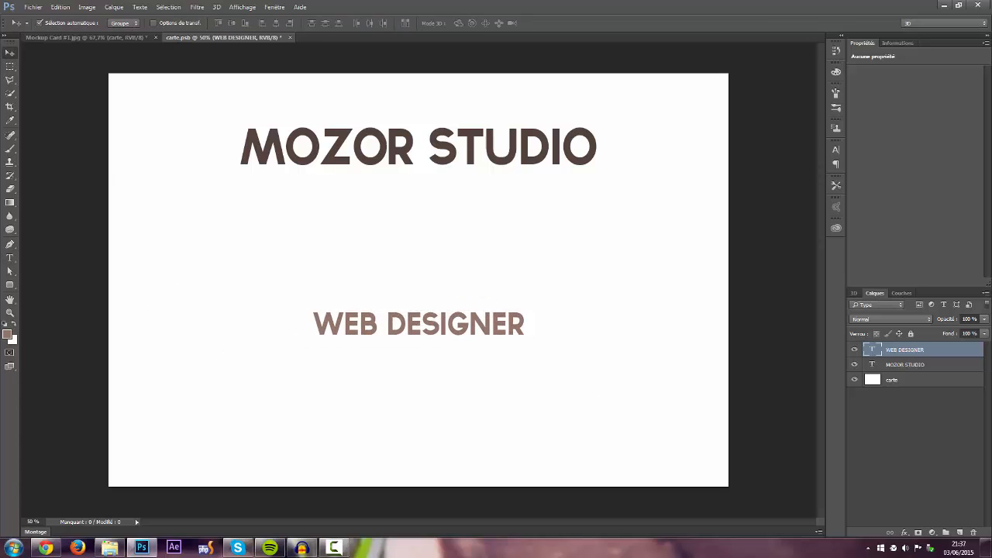
# Step: On a new layer, draw a small circular selection before the word WEB, fill it with the foreground brown and deselect
pyautogui.click(960, 532)
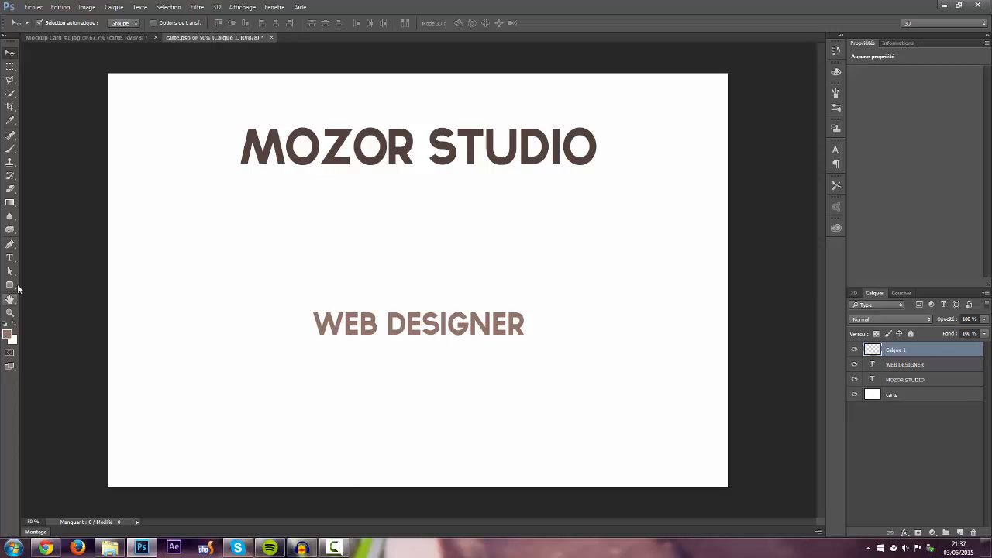
pyautogui.moveTo(9, 68); pyautogui.dragTo(45, 75)
pyautogui.scroll(8, 262, 310)
pyautogui.moveTo(261, 305); pyautogui.dragTo(303, 348)
pyautogui.moveTo(277, 301)
pyautogui.mouseDown()
pyautogui.moveTo(324, 340)
pyautogui.moveTo(287, 315)
pyautogui.mouseUp()
pyautogui.hotkey('alt', 'BackSpace')
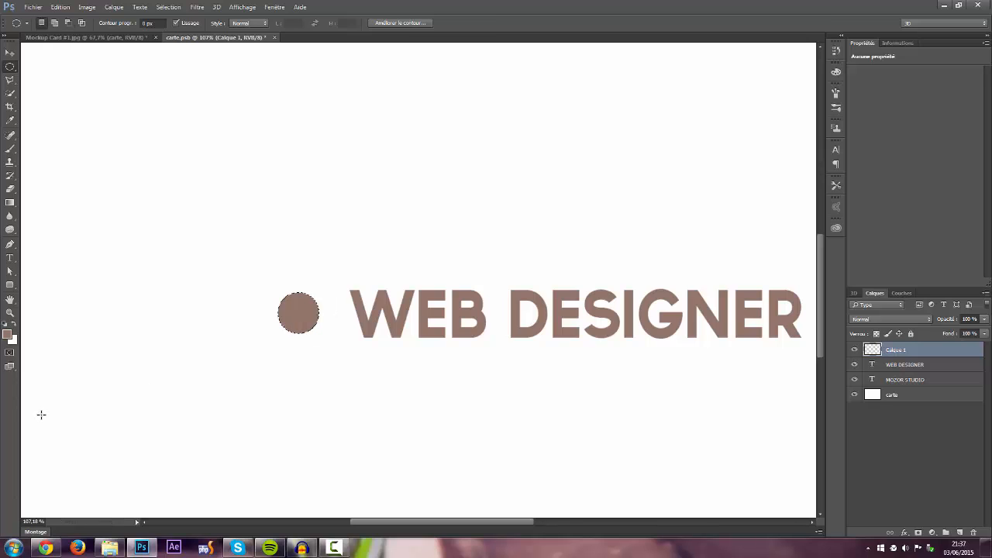
pyautogui.hotkey('ctrl', 'd')
# Step: Duplicate the circle layer, scale the copy to about 75% and place it just left of the original circle
pyautogui.click(10, 52)
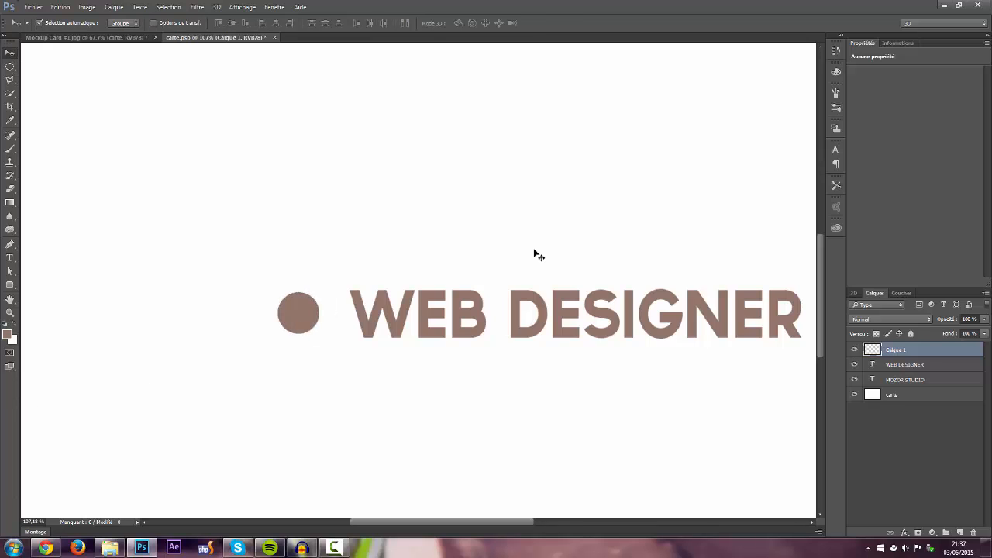
pyautogui.hotkey('ctrl', 'j')
pyautogui.hotkey('ctrl', 't')
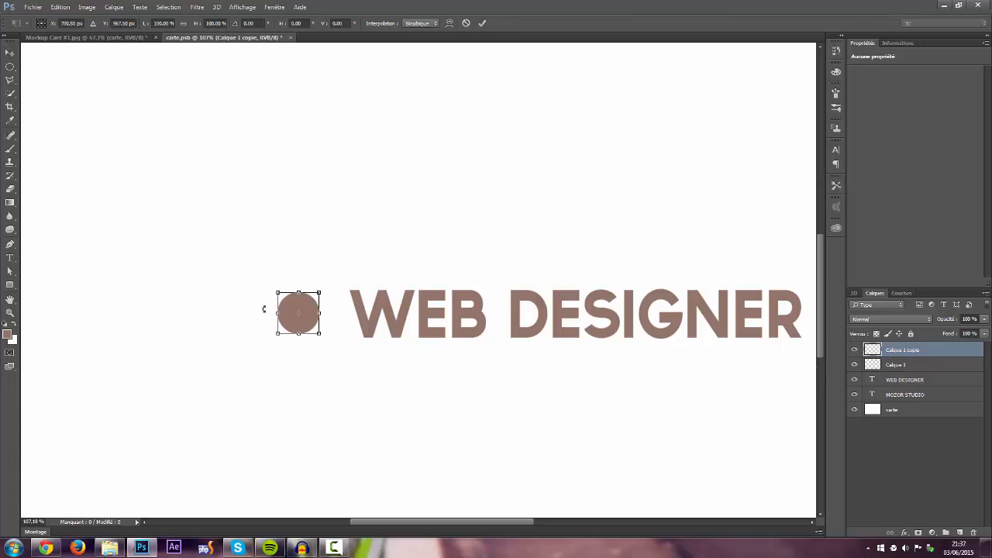
pyautogui.moveTo(270, 308)
pyautogui.mouseDown()
pyautogui.moveTo(244, 306)
pyautogui.moveTo(255, 306)
pyautogui.mouseUp()
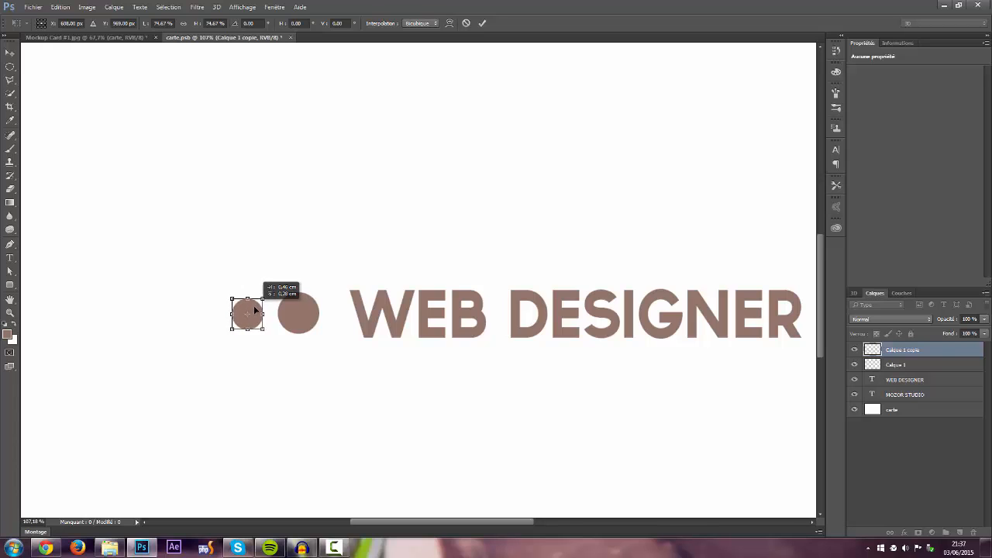
pyautogui.press('Return')
# Step: Duplicate the smaller circle, scale the copy to about 57% and align it at the left end of the dot row
pyautogui.hotkey('ctrl', 'j')
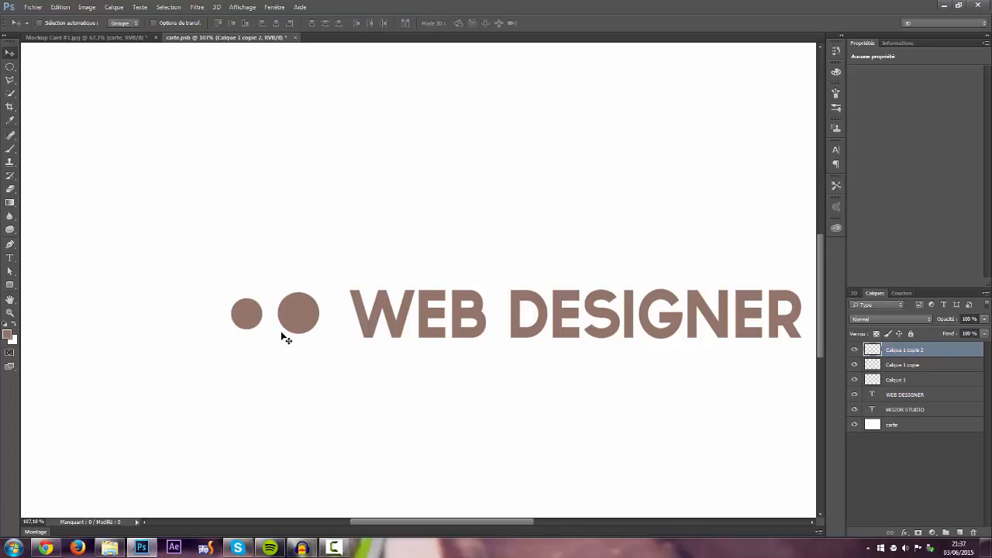
pyautogui.hotkey('ctrl', 't')
pyautogui.moveTo(248, 312); pyautogui.dragTo(237, 312)
pyautogui.moveTo(208, 309)
pyautogui.mouseDown()
pyautogui.moveTo(211, 299)
pyautogui.moveTo(203, 308)
pyautogui.mouseUp()
pyautogui.scroll(5, 180, 312)
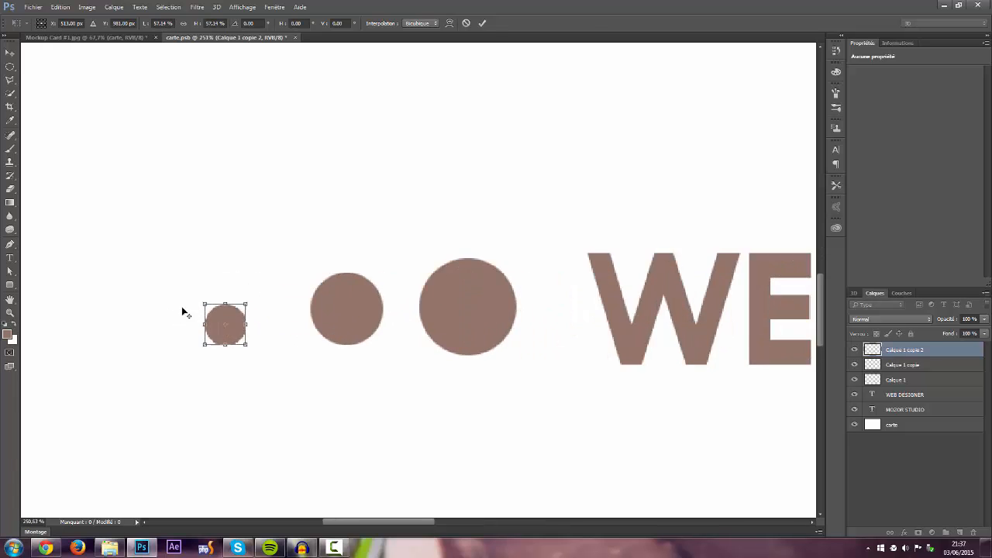
pyautogui.moveTo(264, 319); pyautogui.dragTo(293, 301)
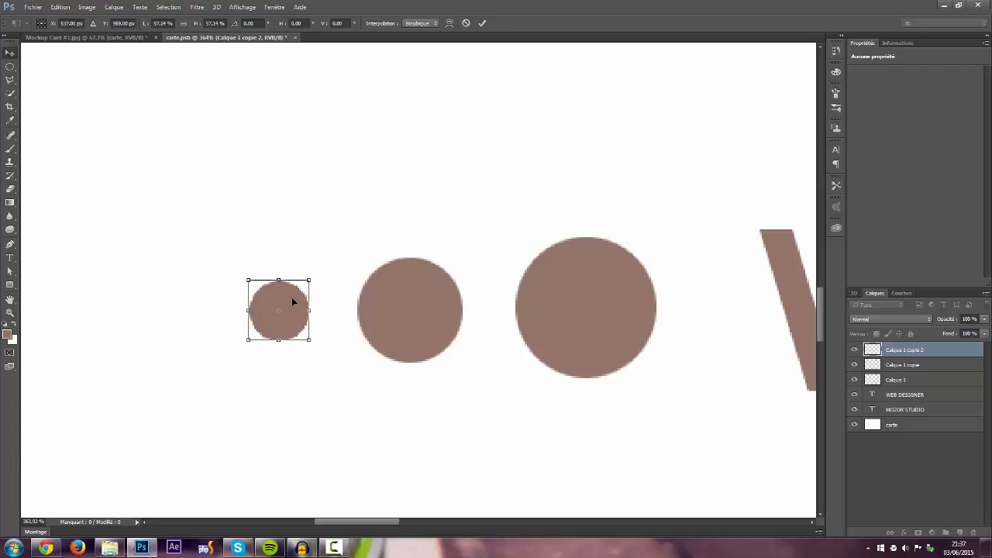
pyautogui.press('Return')
# Step: Nudge the middle circle slightly to the right to even out the spacing between the three dots
pyautogui.scroll(-8, 427, 317)
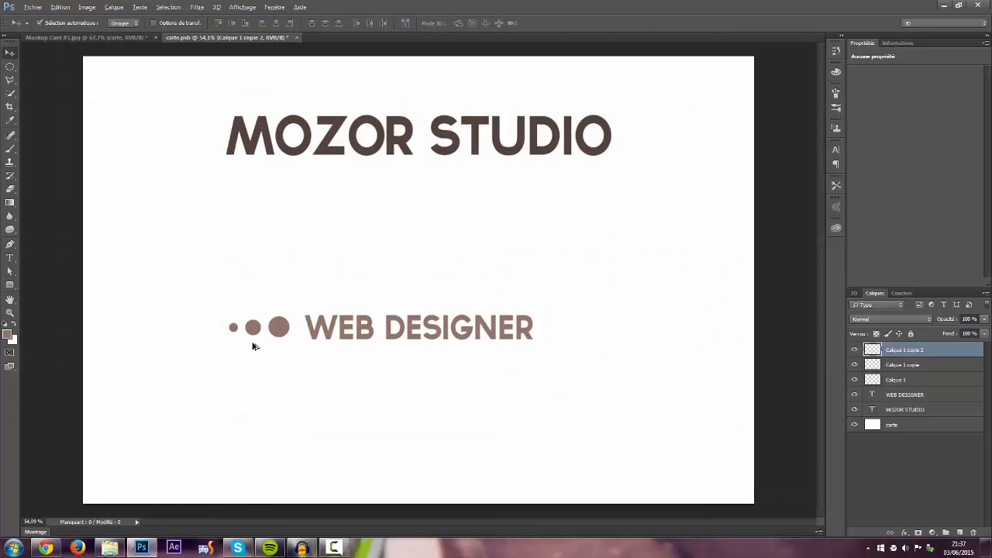
pyautogui.scroll(5, 287, 321)
pyautogui.scroll(-4, 232, 333)
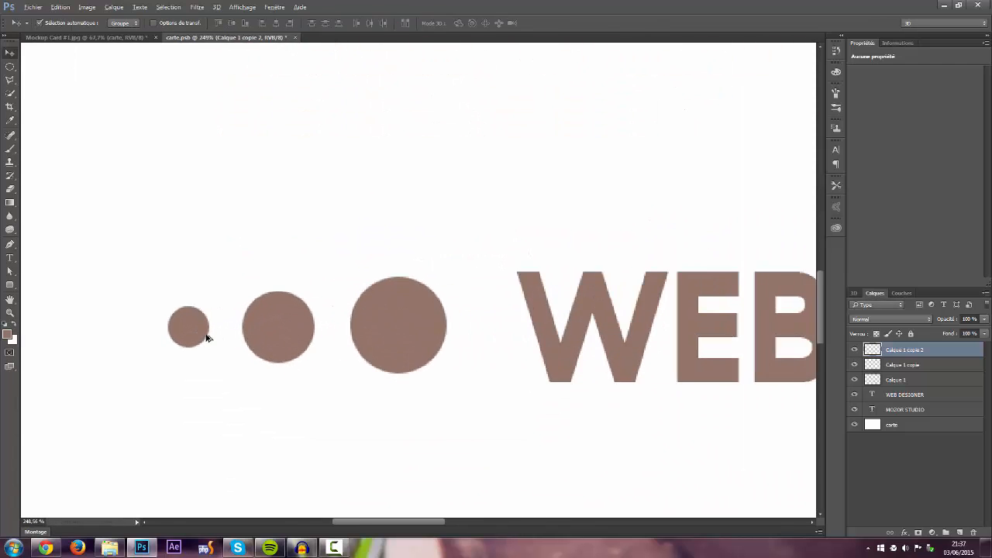
pyautogui.scroll(3, 210, 359)
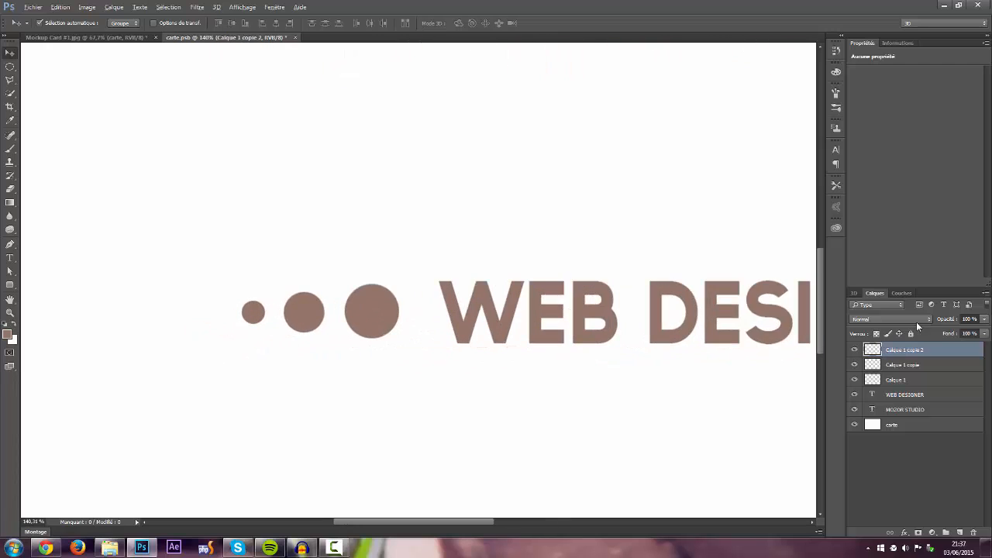
pyautogui.click(913, 367)
pyautogui.press('Right')
pyautogui.press('Right')
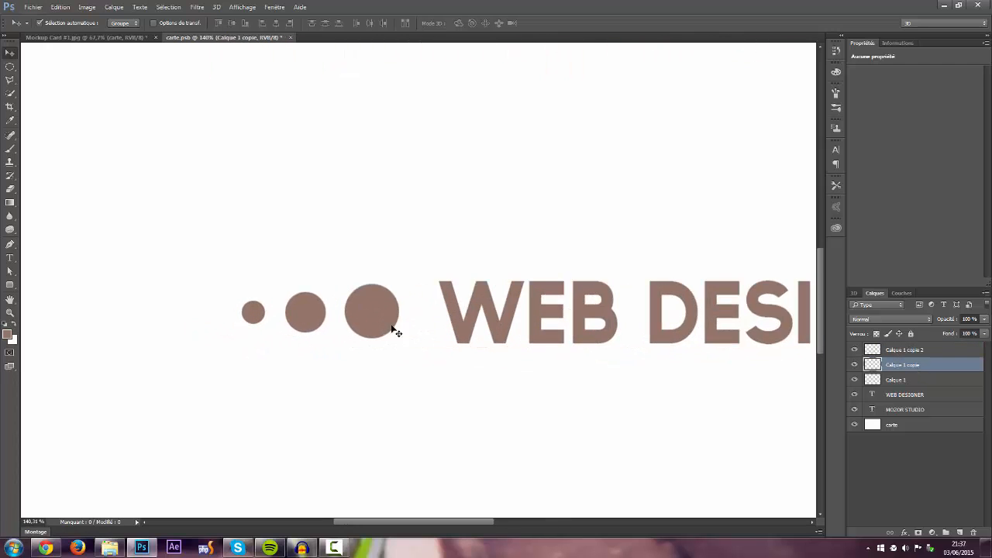
# Step: Duplicate the three dot layers together, flip the copies horizontally and move them straight across to the right side of WEB DESIGNER
pyautogui.scroll(-5, 394, 331)
pyautogui.keyDown('shift'); pyautogui.click(919, 379); pyautogui.keyUp('shift')
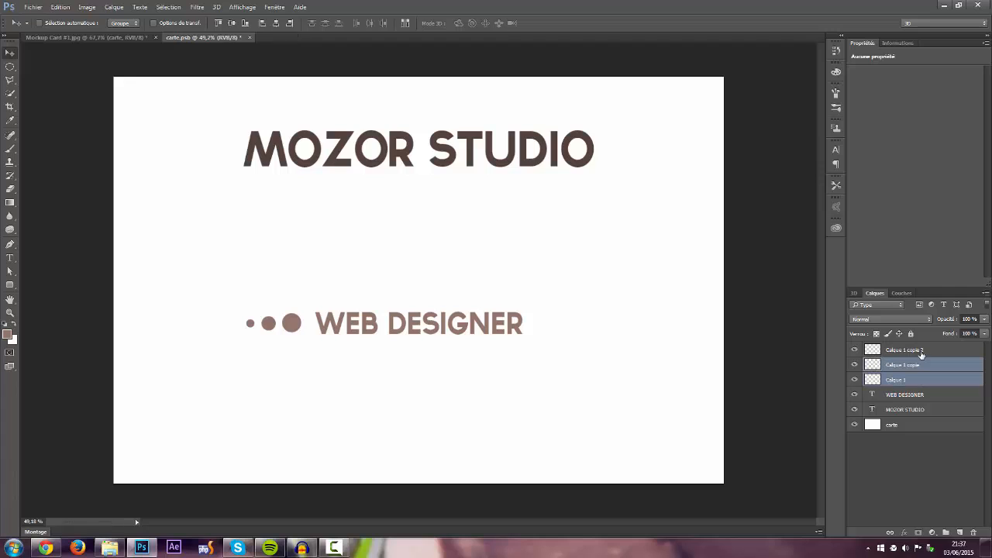
pyautogui.keyDown('shift'); pyautogui.click(920, 353); pyautogui.keyUp('shift')
pyautogui.hotkey('ctrl', 'j')
pyautogui.hotkey('ctrl', 't')
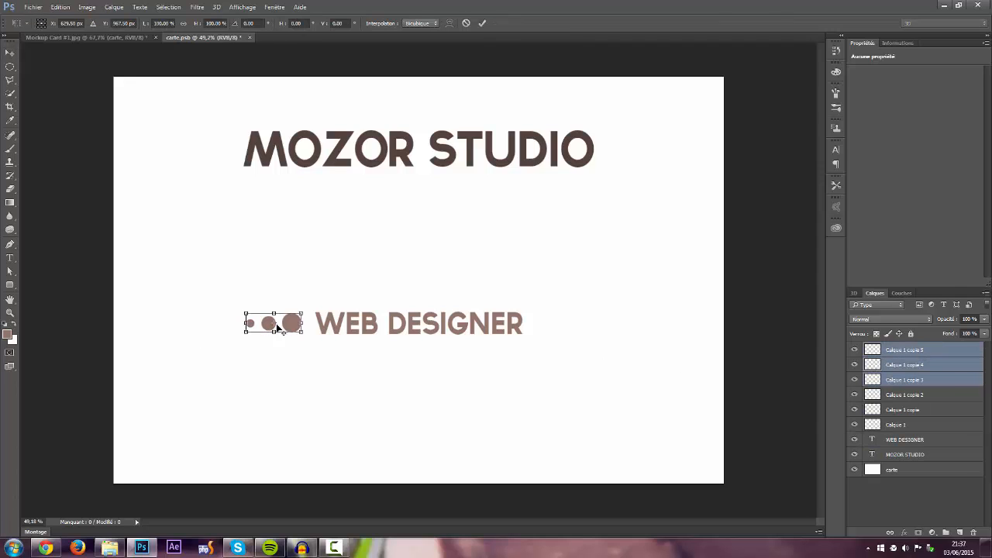
pyautogui.rightClick(281, 320)
pyautogui.click(348, 477)
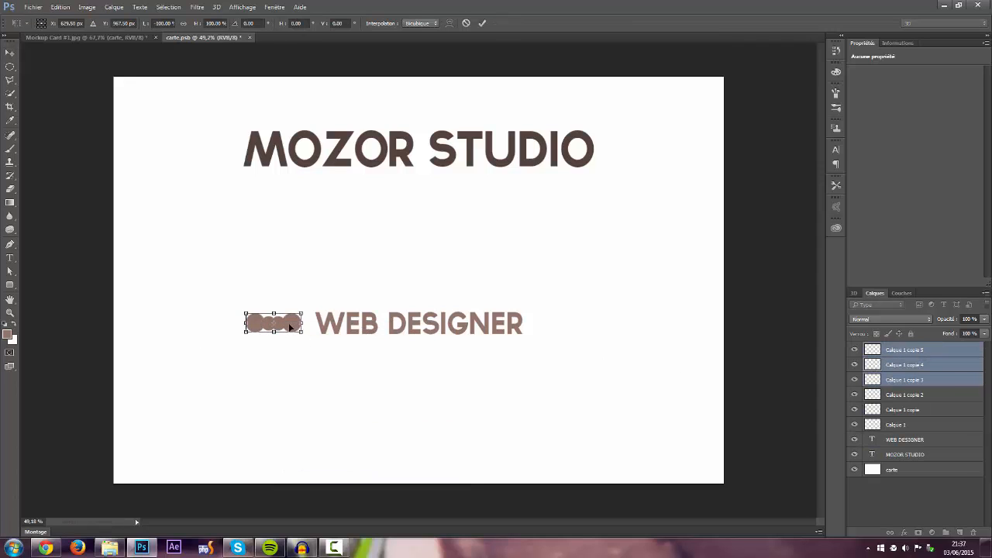
pyautogui.moveTo(296, 332); pyautogui.dragTo(579, 327)
pyautogui.press('Return')
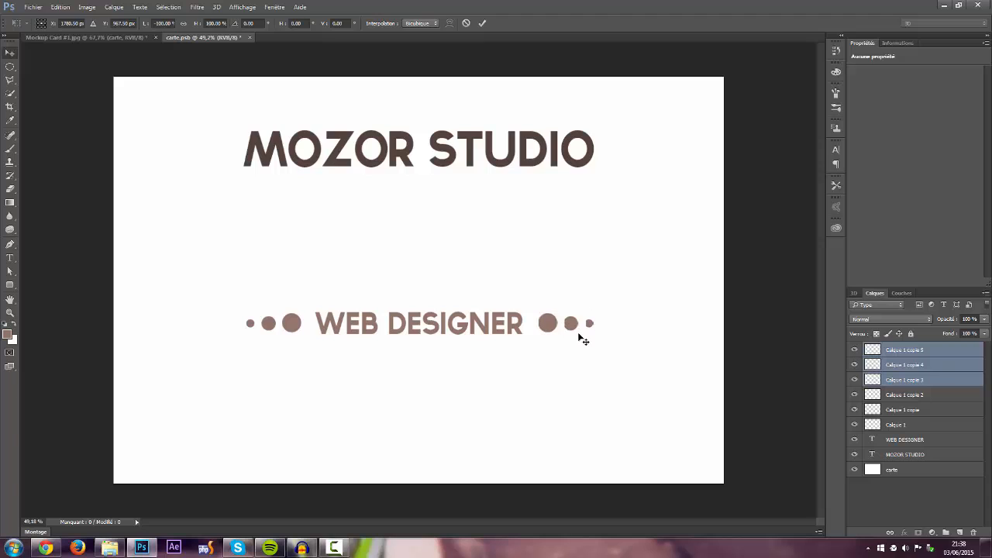
# Step: Merge the six dot layers into a single layer
pyautogui.scroll(-10, 499, 354)
pyautogui.scroll(5, 383, 267)
pyautogui.scroll(5, 380, 261)
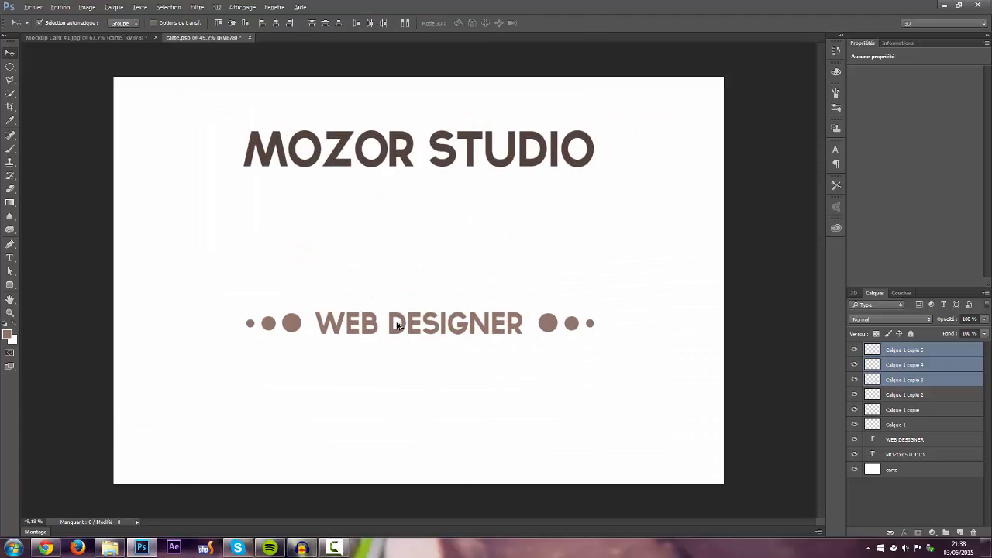
pyautogui.click(923, 350)
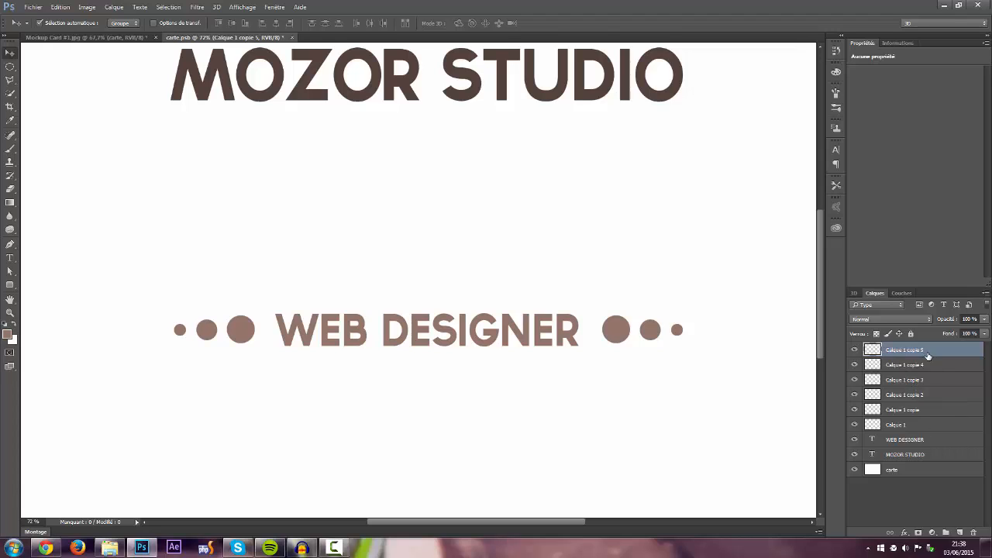
pyautogui.keyDown('shift'); pyautogui.click(934, 426); pyautogui.keyUp('shift')
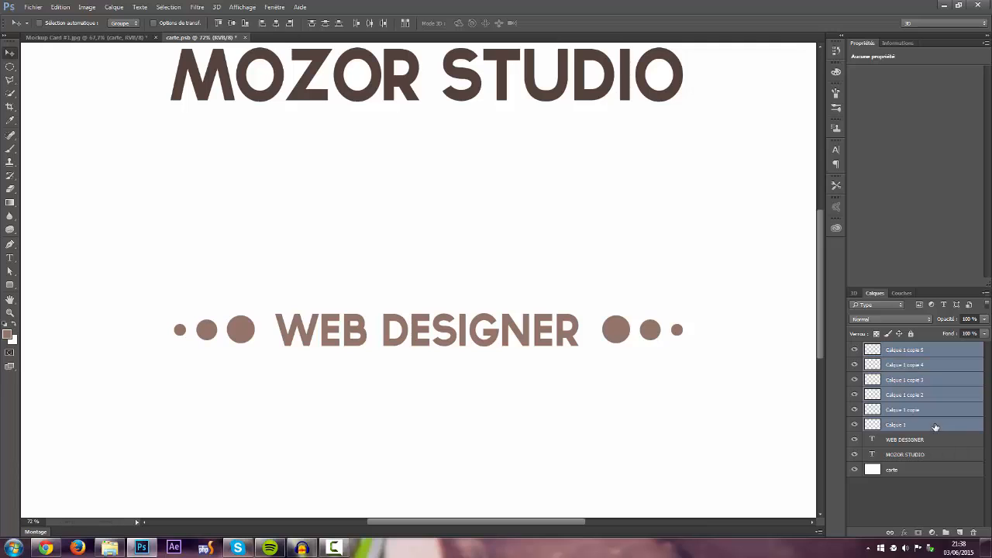
pyautogui.rightClick(938, 381)
pyautogui.click(842, 376)
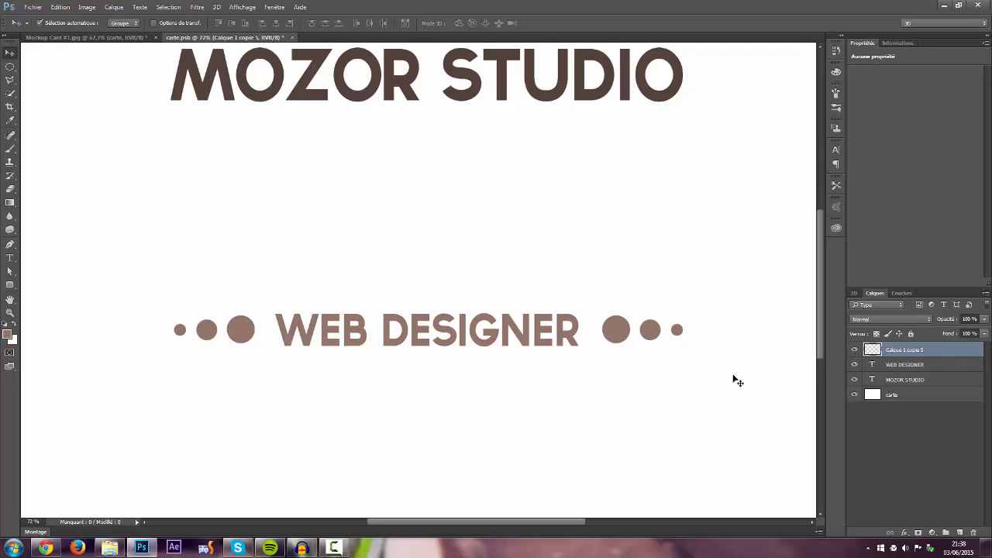
pyautogui.scroll(-3, 374, 372)
pyautogui.press('alt')
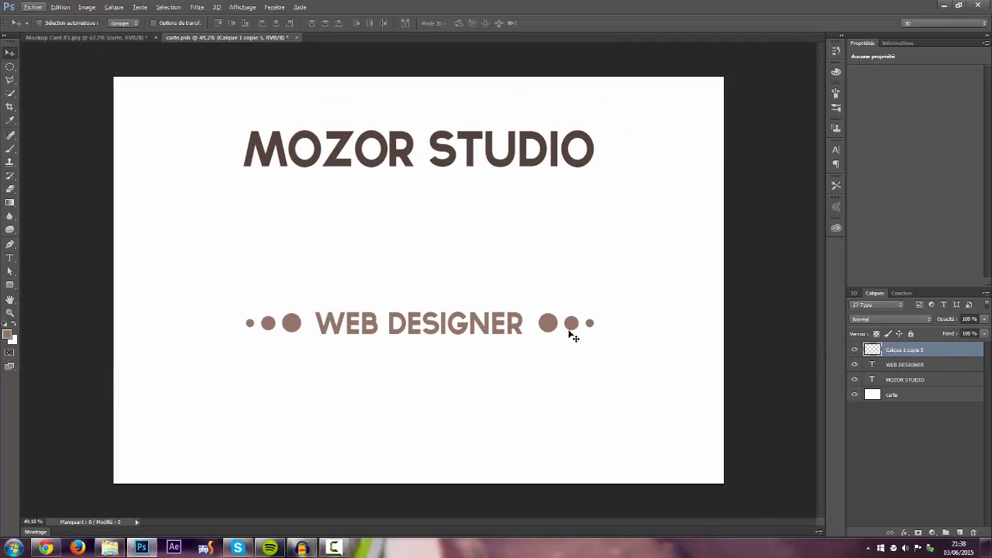
pyautogui.hotkey('ctrl', 't')
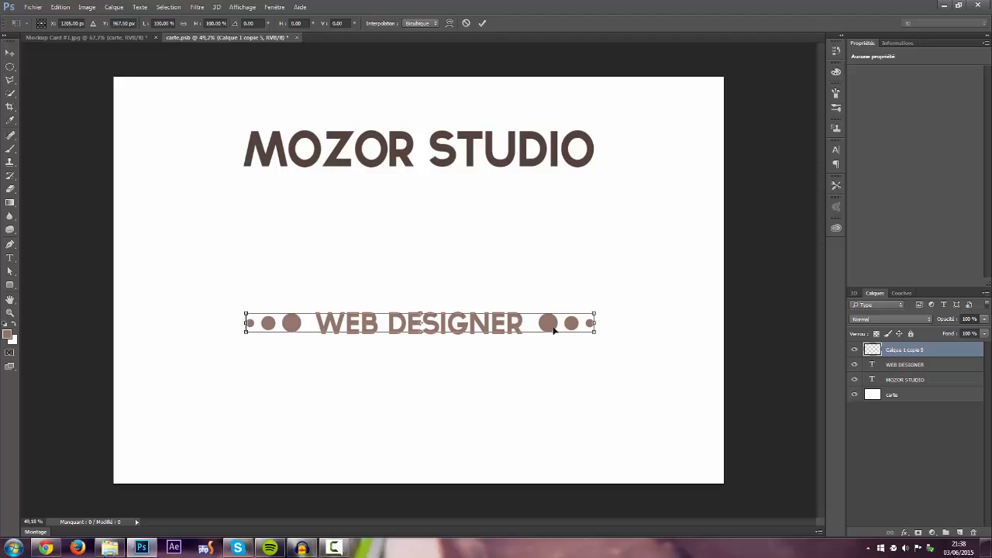
pyautogui.press('Return')
pyautogui.hotkey('ctrl', 't')
pyautogui.press('Return')
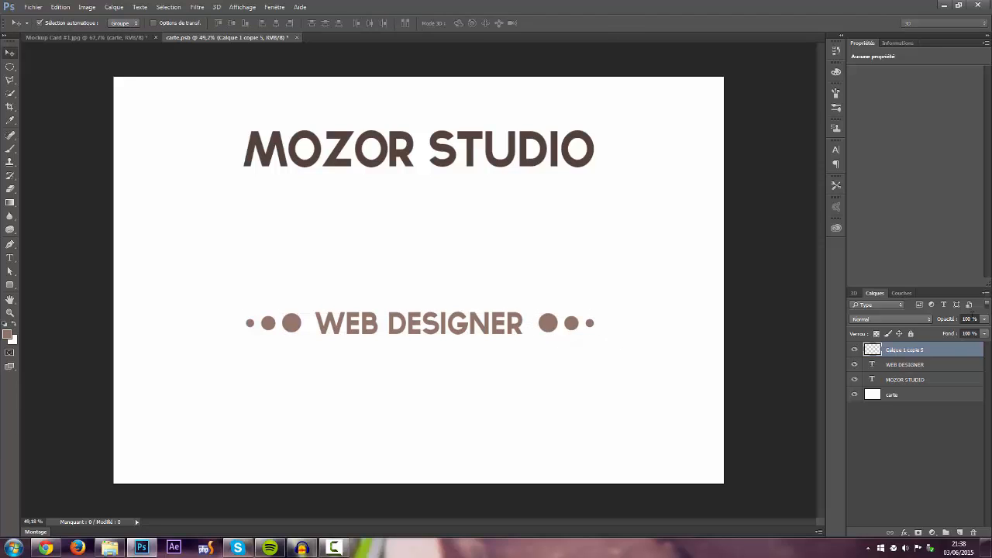
# Step: Lower the opacity of the merged dots layer to about 67% and save carte.psb
pyautogui.click(983, 319)
pyautogui.moveTo(971, 332); pyautogui.dragTo(968, 333)
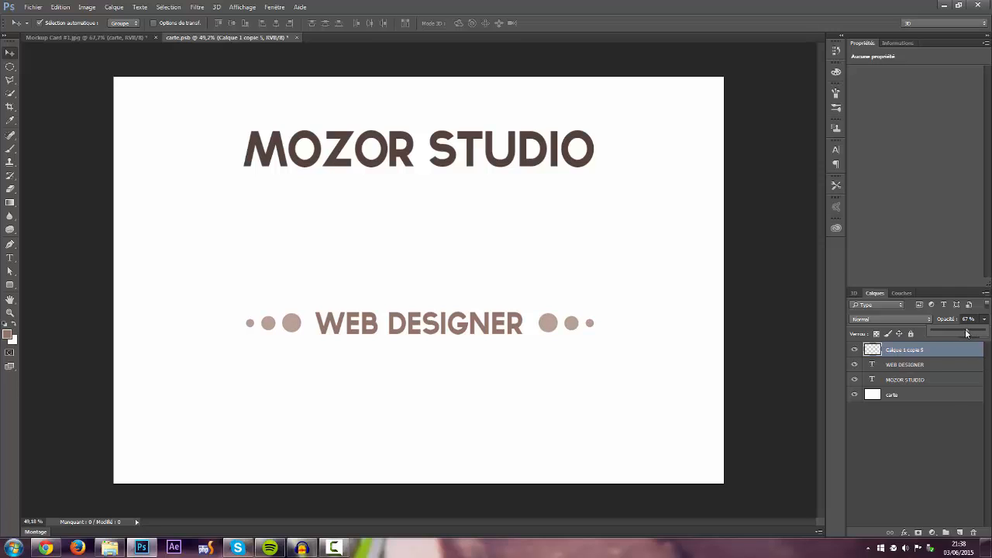
pyautogui.click(381, 261)
pyautogui.hotkey('ctrl', 's')
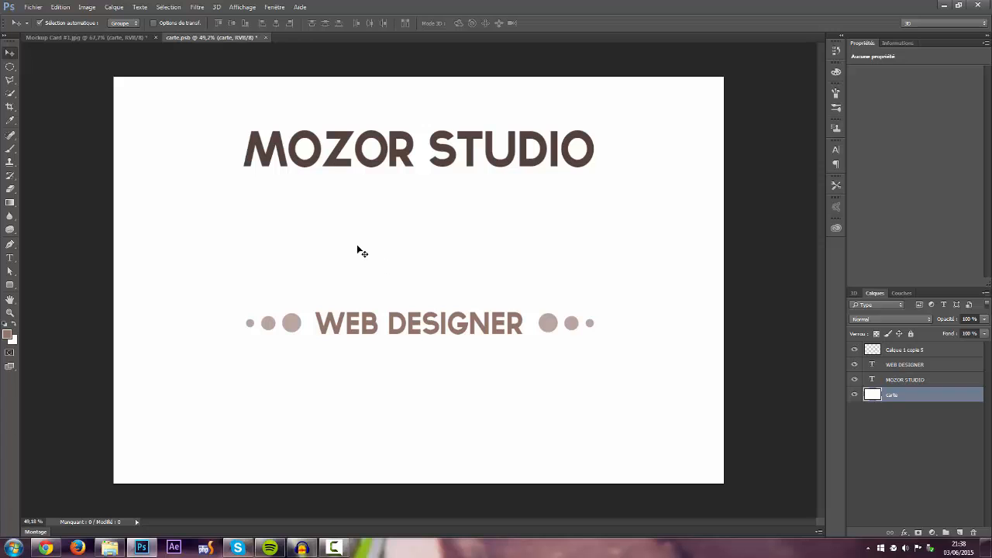
# Step: Switch to Mockup Card #1.jpg and examine how the updated design sits on the held card
pyautogui.click(130, 40)
pyautogui.scroll(-4, 394, 337)
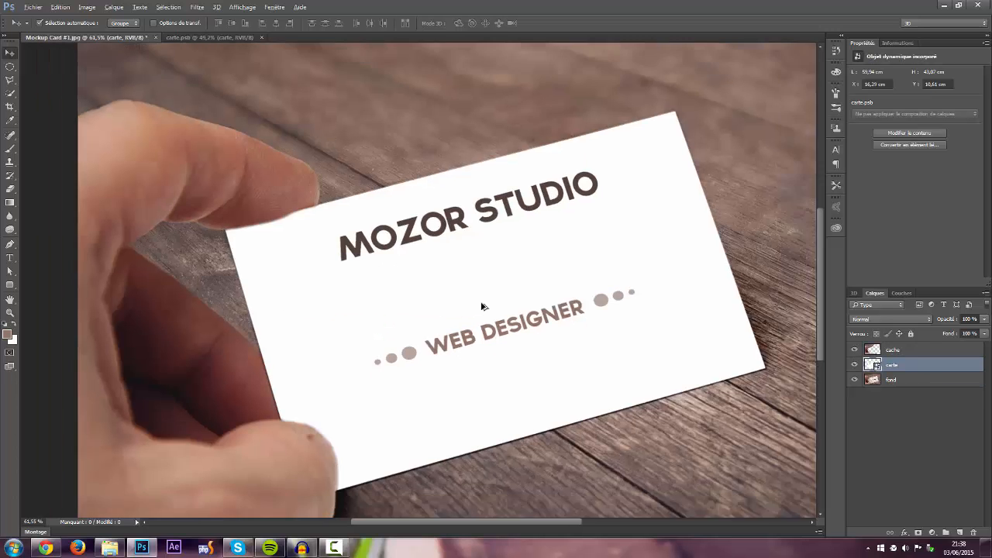
pyautogui.scroll(5, 420, 339)
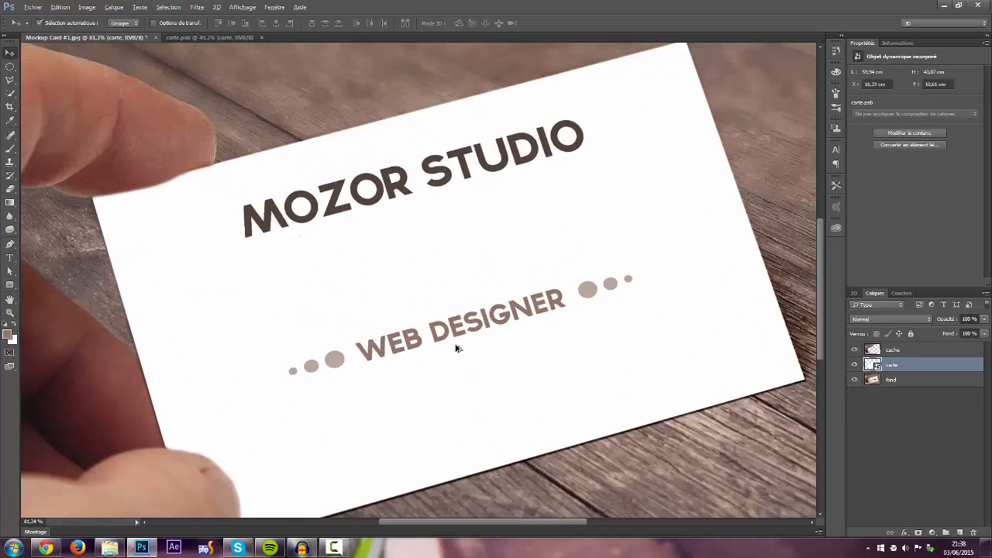
pyautogui.scroll(-2, 456, 346)
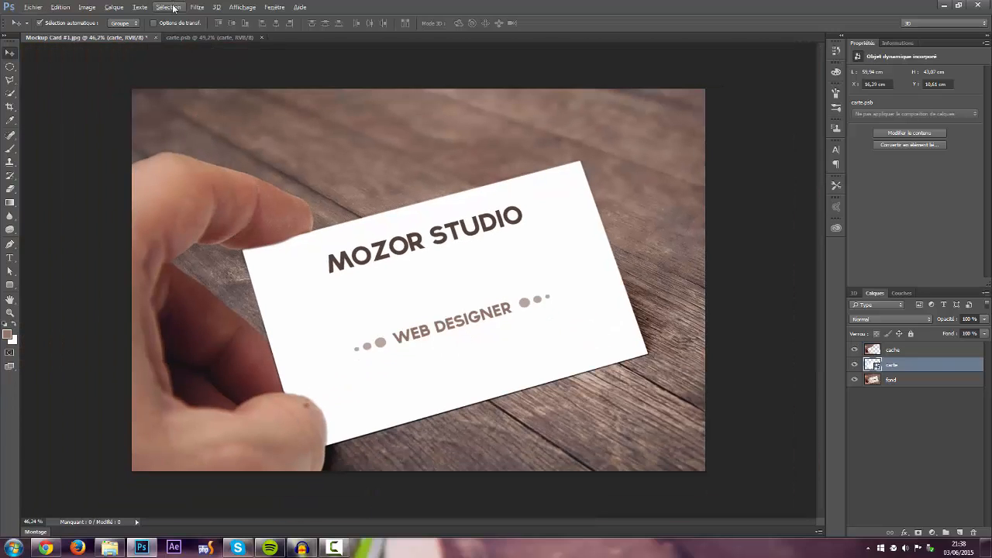
# Step: In carte.psb, add a layer above carte and fill a polygonal lasso triangle above the dots right of WEB DESIGNER with dark brown 54433b
pyautogui.click(189, 38)
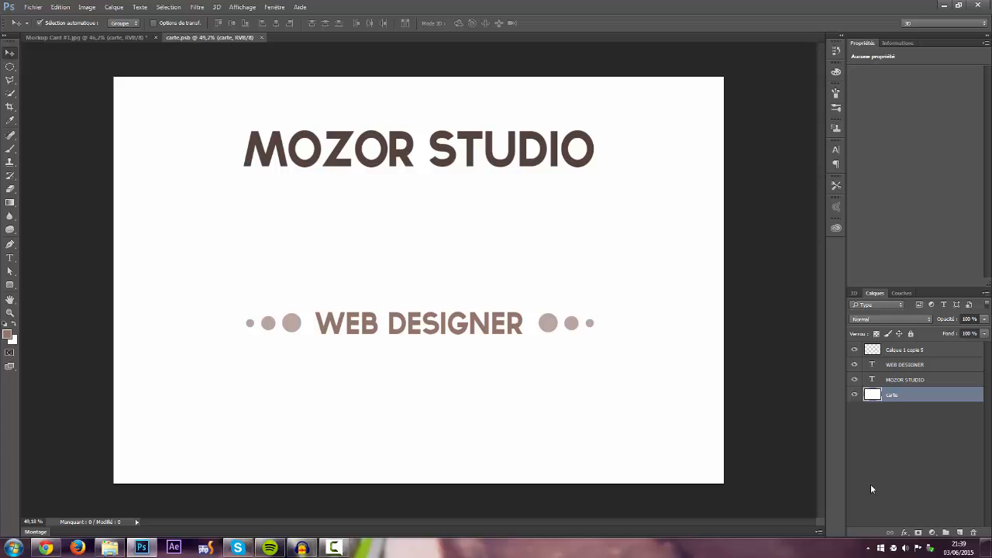
pyautogui.click(958, 535)
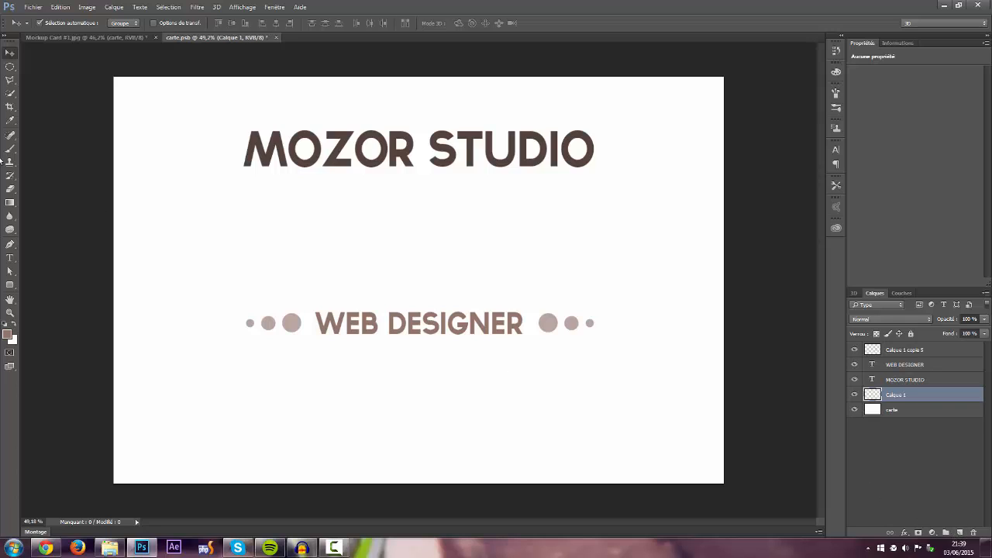
pyautogui.click(10, 80)
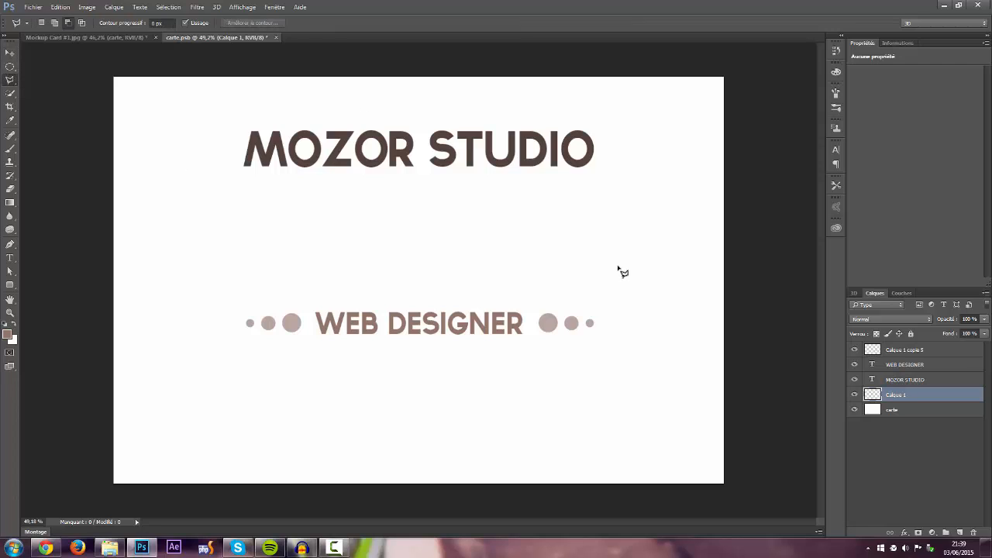
pyautogui.click(647, 207)
pyautogui.click(616, 250)
pyautogui.doubleClick(653, 253)
pyautogui.click(8, 334)
pyautogui.click(953, 251)
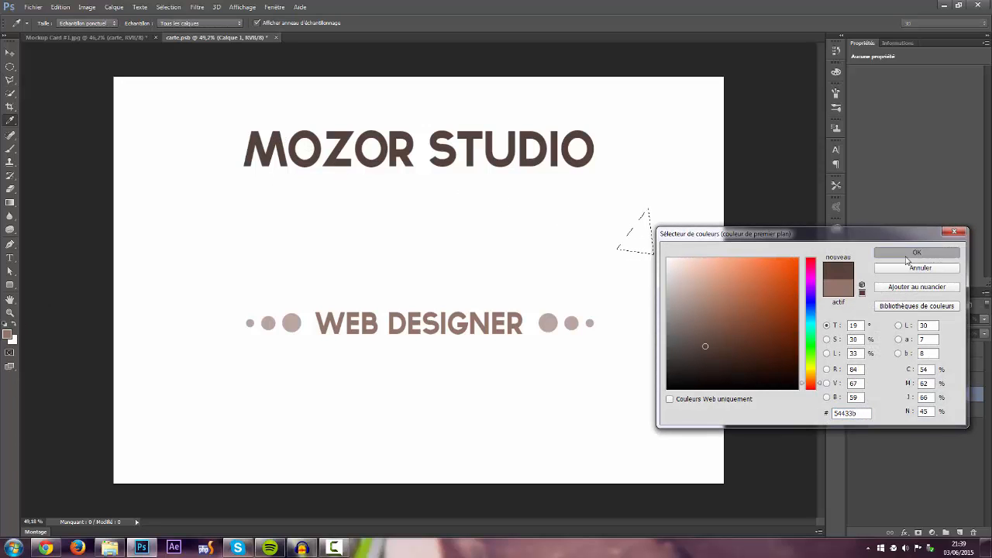
pyautogui.hotkey('alt', 'BackSpace')
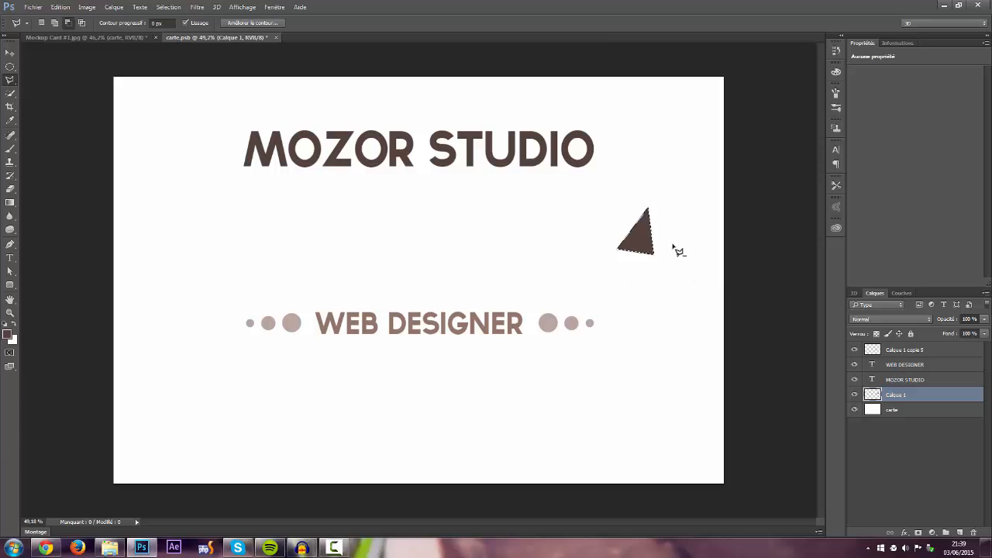
pyautogui.hotkey('ctrl', 'd')
# Step: Fill a second lassoed triangle with the same dark brown near the card's left edge, below the level of MOZOR STUDIO
pyautogui.click(186, 196)
pyautogui.click(147, 256)
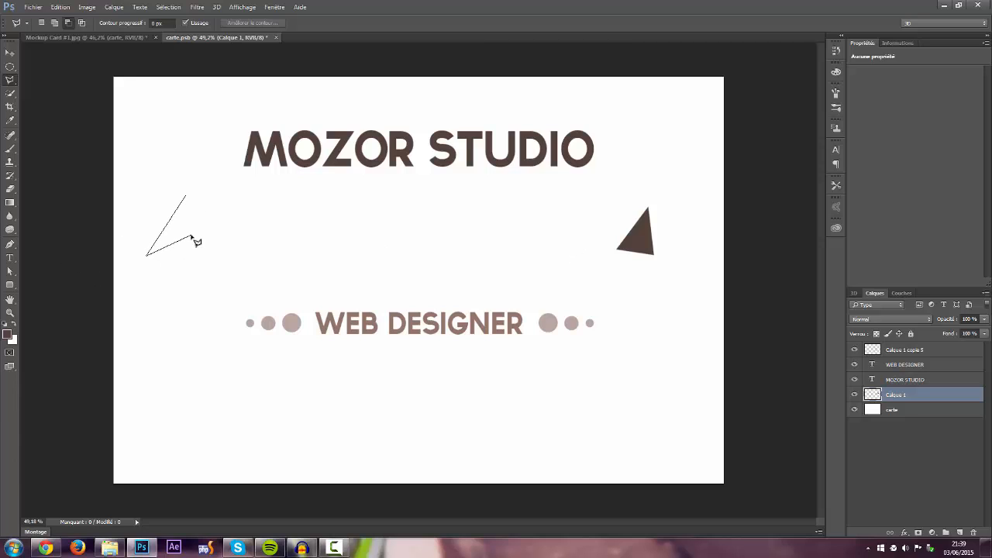
pyautogui.click(190, 234)
pyautogui.click(187, 198)
pyautogui.hotkey('alt', 'BackSpace')
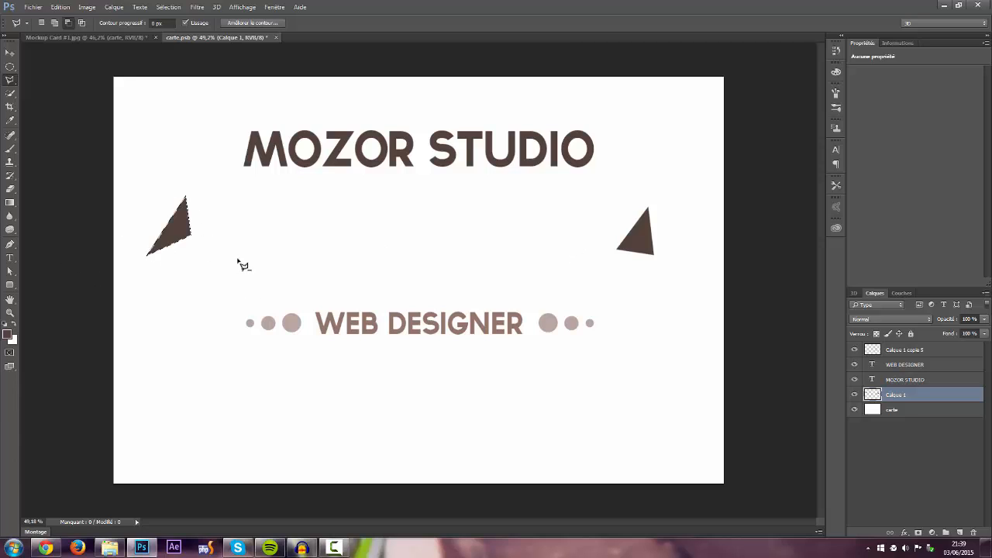
pyautogui.hotkey('ctrl', 'd')
# Step: Add dark brown lassoed triangles along the lower part of the card, at the bottom centre, lower right and lower left
pyautogui.click(407, 436)
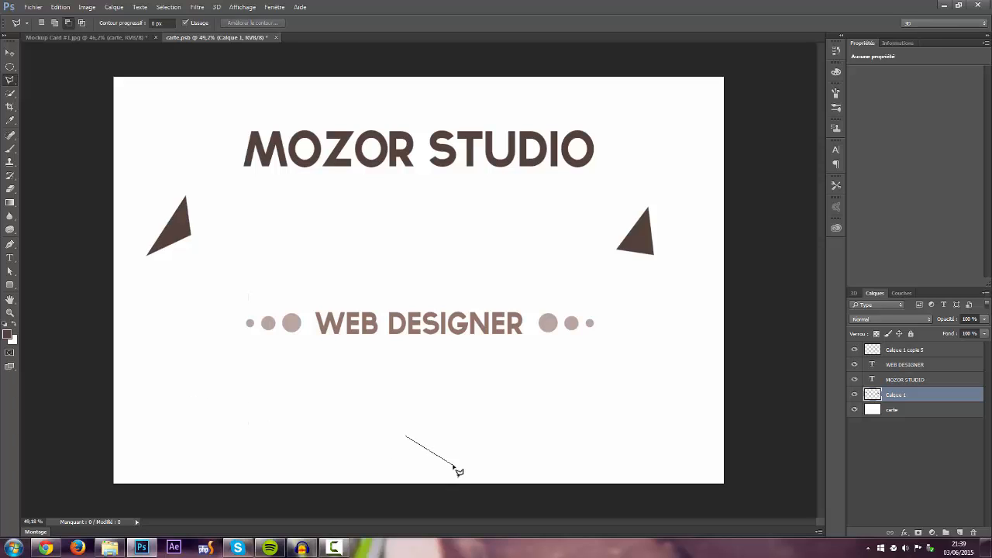
pyautogui.click(452, 463)
pyautogui.click(450, 409)
pyautogui.click(407, 436)
pyautogui.hotkey('alt', 'BackSpace')
pyautogui.hotkey('ctrl', 'd')
pyautogui.click(640, 392)
pyautogui.click(696, 436)
pyautogui.click(648, 443)
pyautogui.click(640, 392)
pyautogui.hotkey('alt', 'BackSpace')
pyautogui.hotkey('ctrl', 'd')
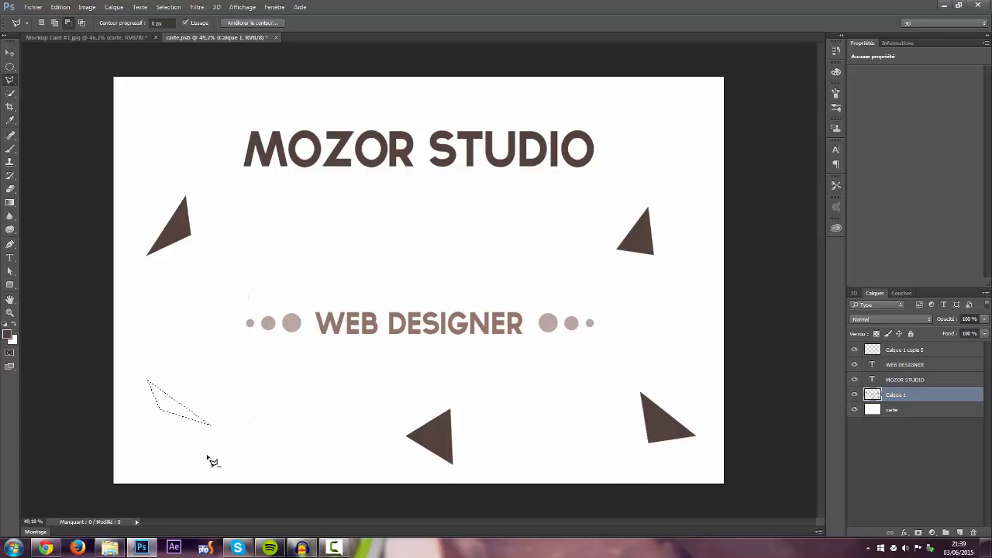
# Step: Add dark brown lassoed triangles in the card's upper-right and upper-left corners and between the two text lines
pyautogui.click(627, 100)
pyautogui.click(666, 80)
pyautogui.click(694, 97)
pyautogui.hotkey('alt', 'BackSpace')
pyautogui.hotkey('ctrl', 'd')
pyautogui.click(424, 212)
pyautogui.click(462, 259)
pyautogui.press('Escape')
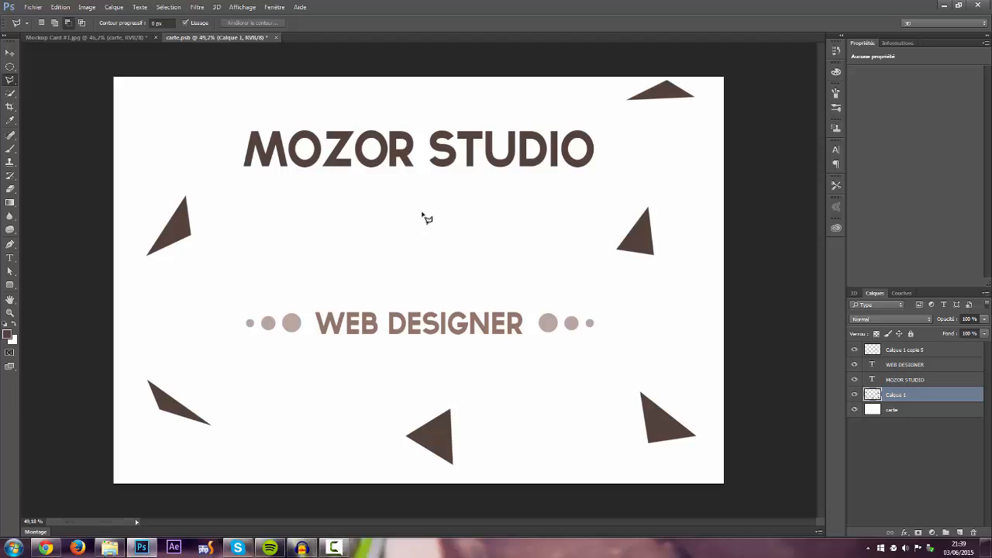
pyautogui.hotkey('ctrl', 'd')
pyautogui.click(155, 80)
pyautogui.click(194, 106)
pyautogui.click(138, 128)
pyautogui.click(155, 80)
pyautogui.hotkey('alt', 'BackSpace')
pyautogui.hotkey('ctrl', 'd')
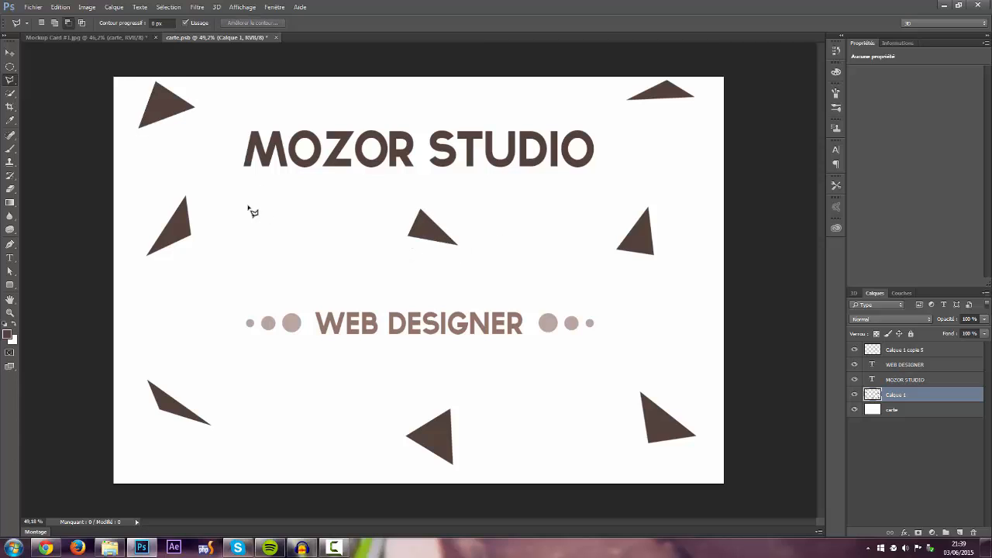
# Step: Lower the triangles layer's opacity to 21% and soften the shapes with a Gaussian blur
pyautogui.click(9, 52)
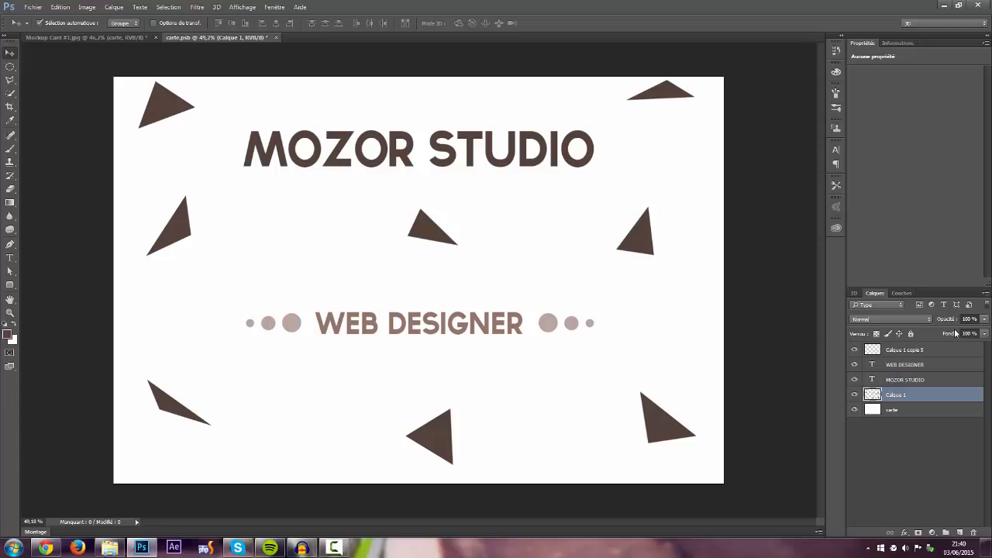
pyautogui.click(983, 319)
pyautogui.moveTo(970, 338); pyautogui.dragTo(943, 332)
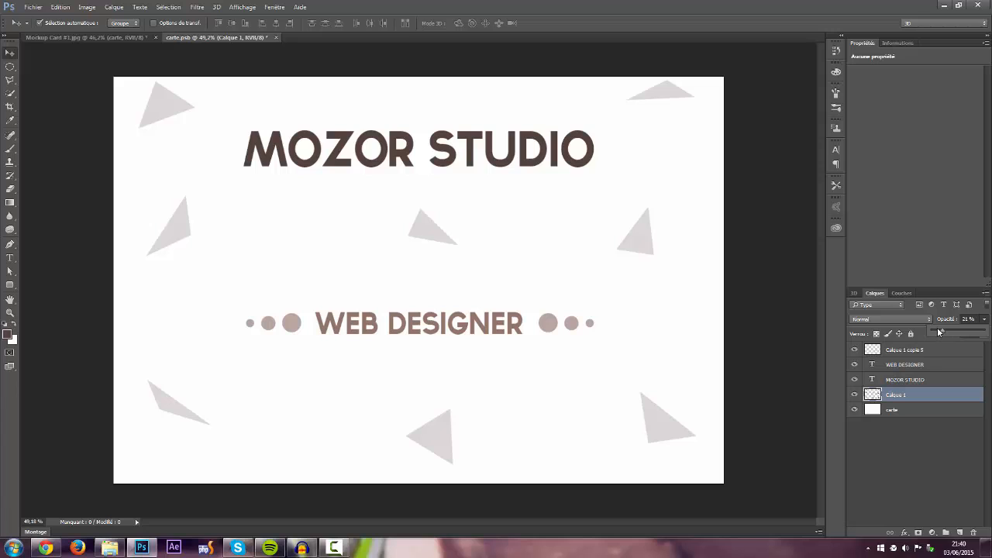
pyautogui.click(197, 7)
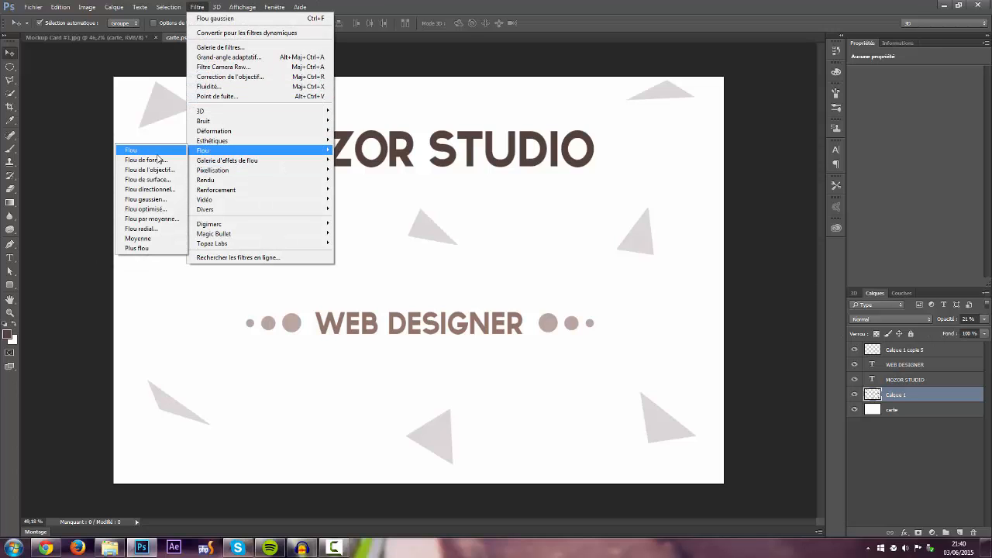
pyautogui.click(165, 202)
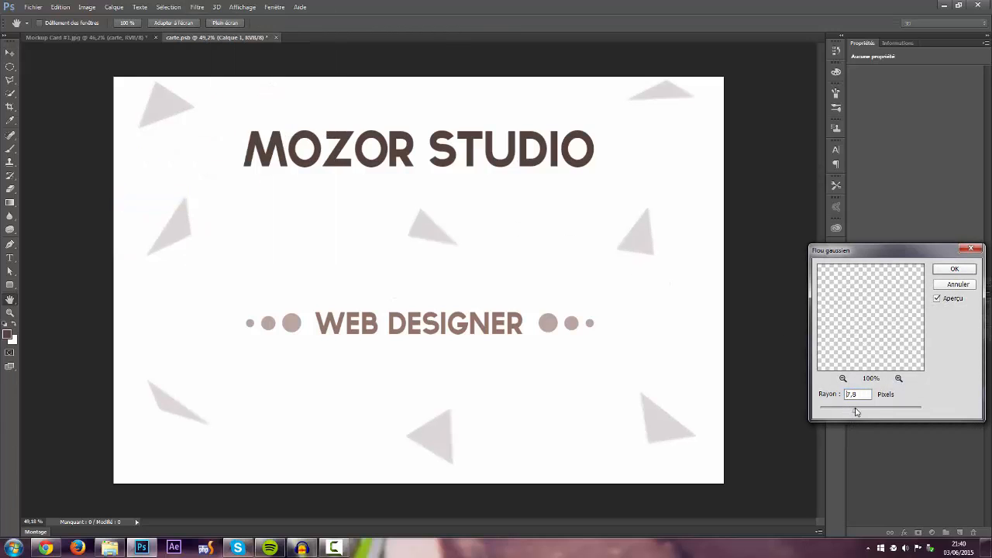
pyautogui.moveTo(856, 412); pyautogui.dragTo(856, 412)
pyautogui.click(859, 413)
pyautogui.click(961, 270)
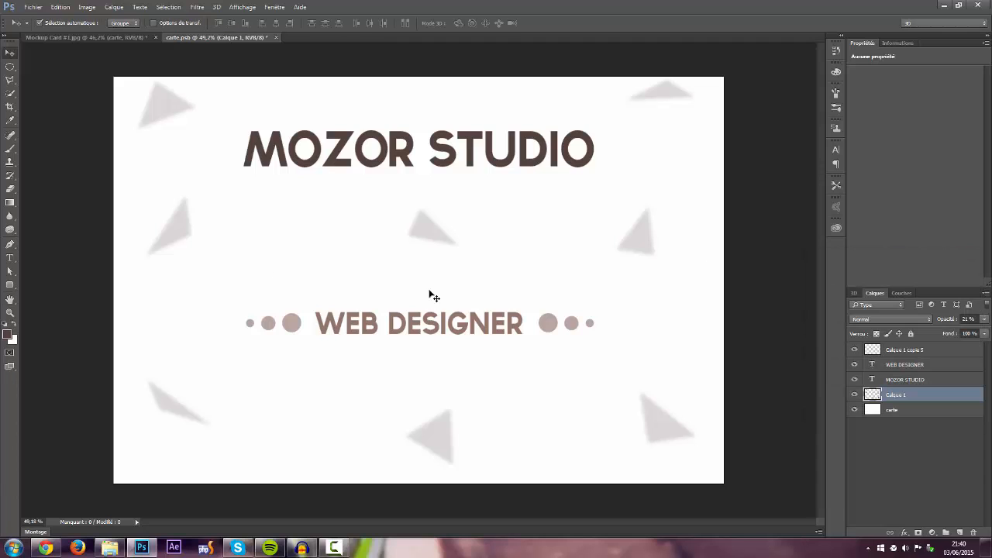
# Step: Rotate the whole triangles layer slightly clockwise with Free Transform
pyautogui.hotkey('ctrl', 't')
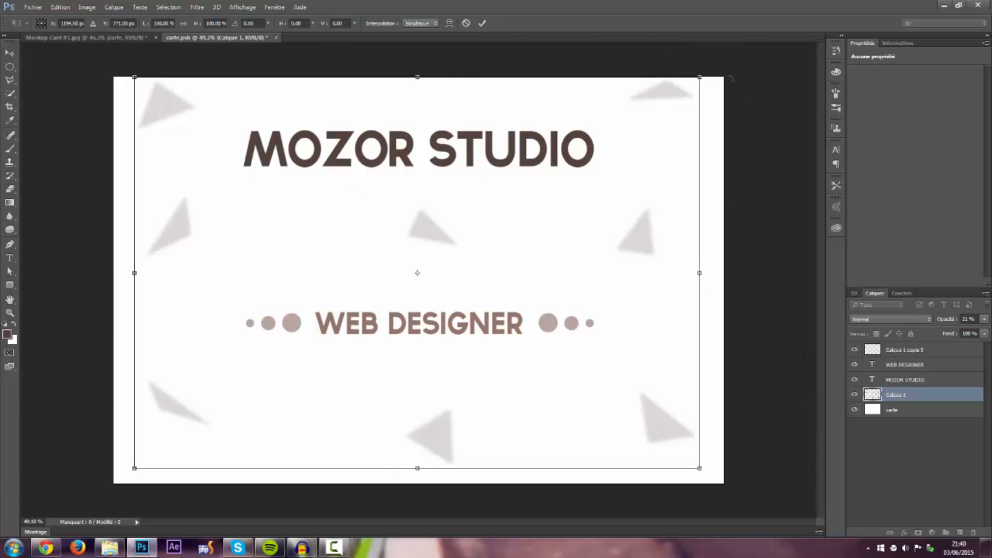
pyautogui.moveTo(629, 58); pyautogui.dragTo(540, 173)
pyautogui.press('Return')
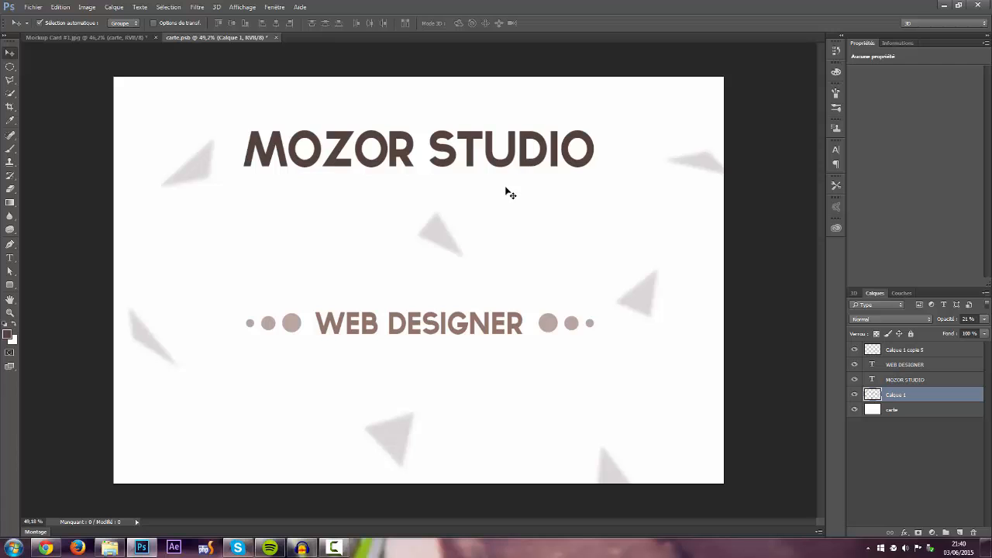
# Step: Save carte.psb and check the blurred triangles on the held card in Mockup Card #1.jpg
pyautogui.scroll(-11, 507, 194)
pyautogui.scroll(5, 361, 229)
pyautogui.scroll(3, 360, 230)
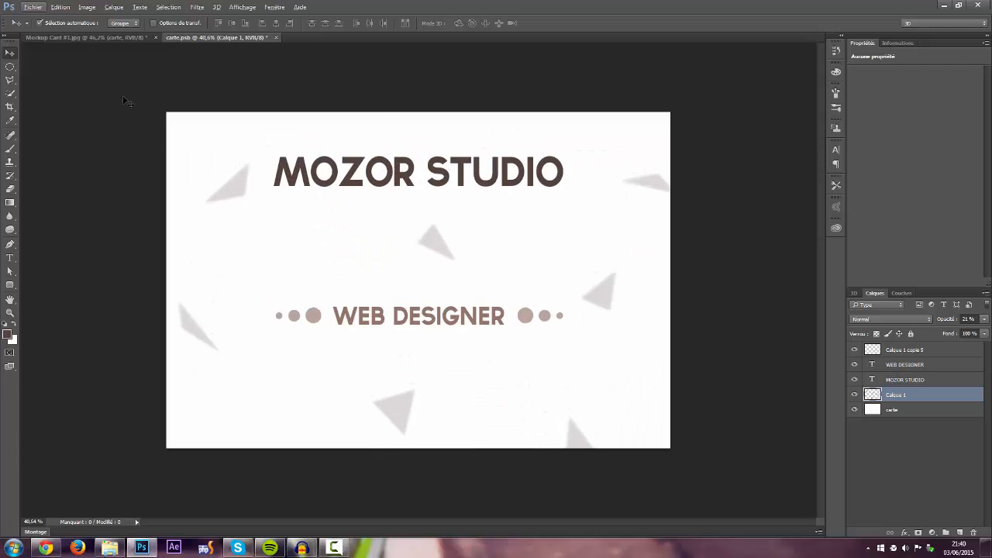
pyautogui.hotkey('ctrl', 's')
pyautogui.click(110, 39)
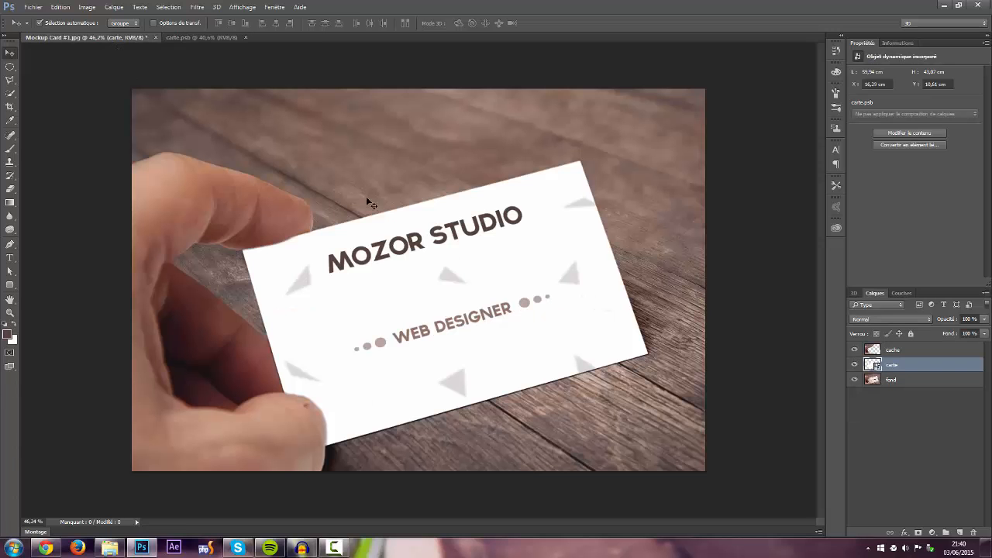
# Step: Return to carte.psb and reduce the triangles layer's opacity to 12%
pyautogui.click(196, 38)
pyautogui.click(921, 396)
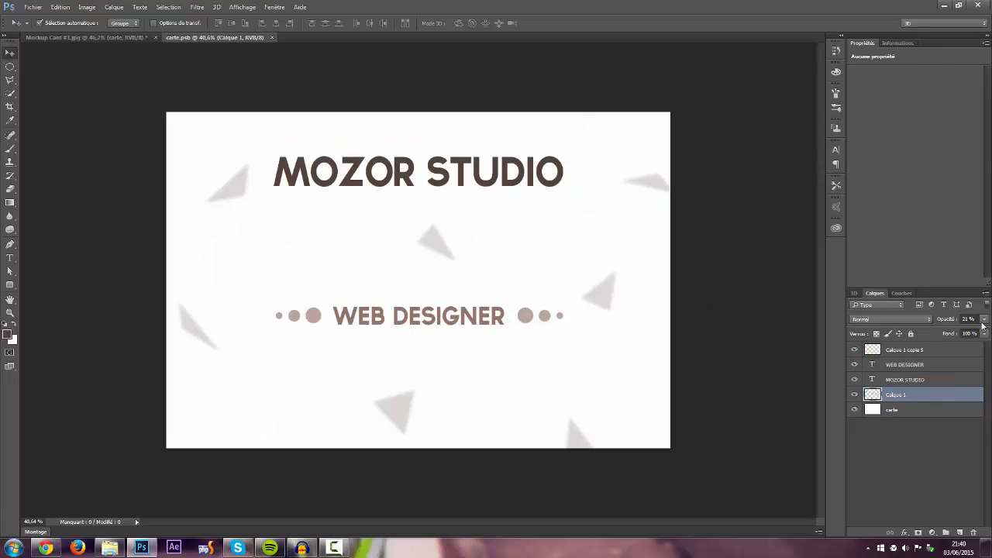
pyautogui.click(984, 320)
pyautogui.moveTo(944, 334); pyautogui.dragTo(940, 333)
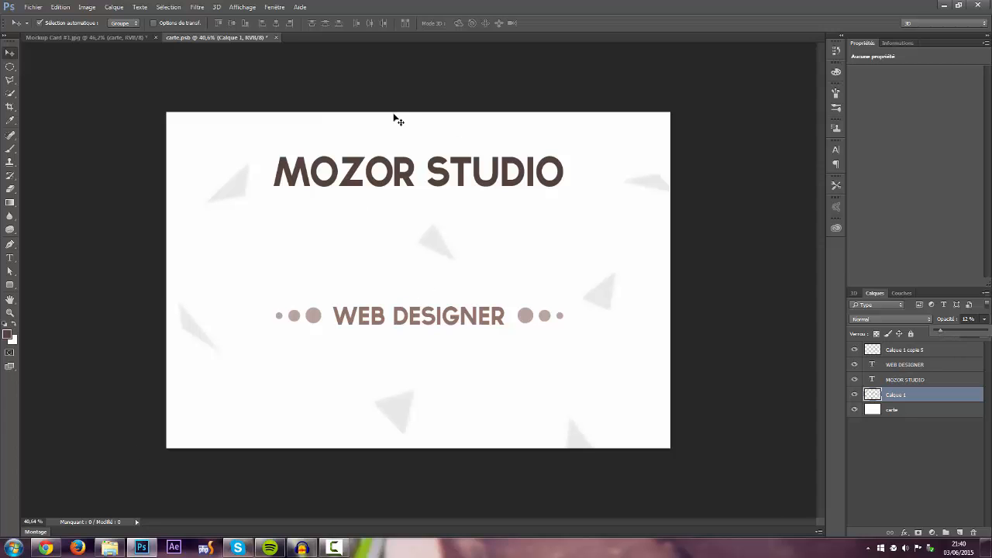
pyautogui.scroll(7, 430, 329)
pyautogui.scroll(-3, 649, 362)
pyautogui.scroll(3, 562, 345)
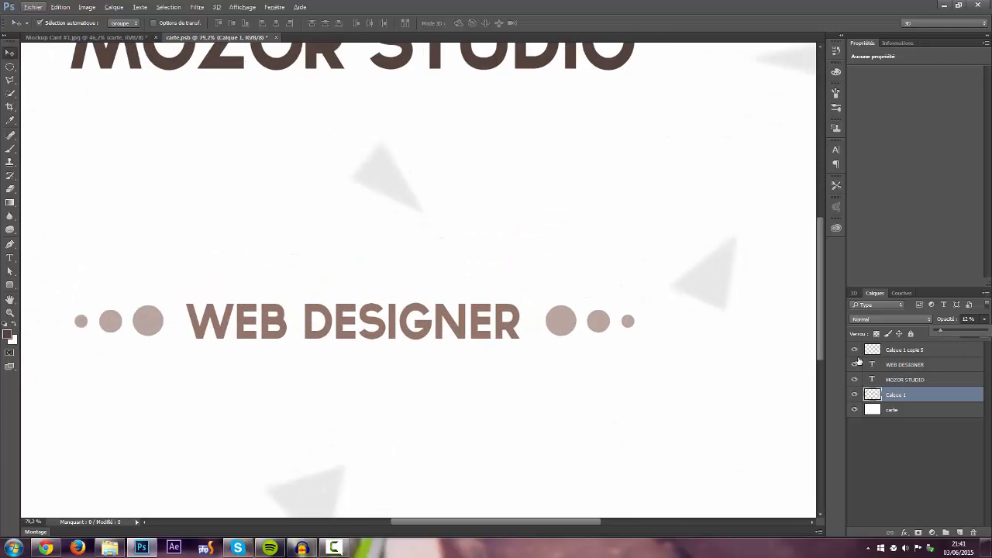
# Step: Enable an inner shadow (Ombre interne) in the layer style of the WEB DESIGNER text, keeping the text in view
pyautogui.click(952, 366)
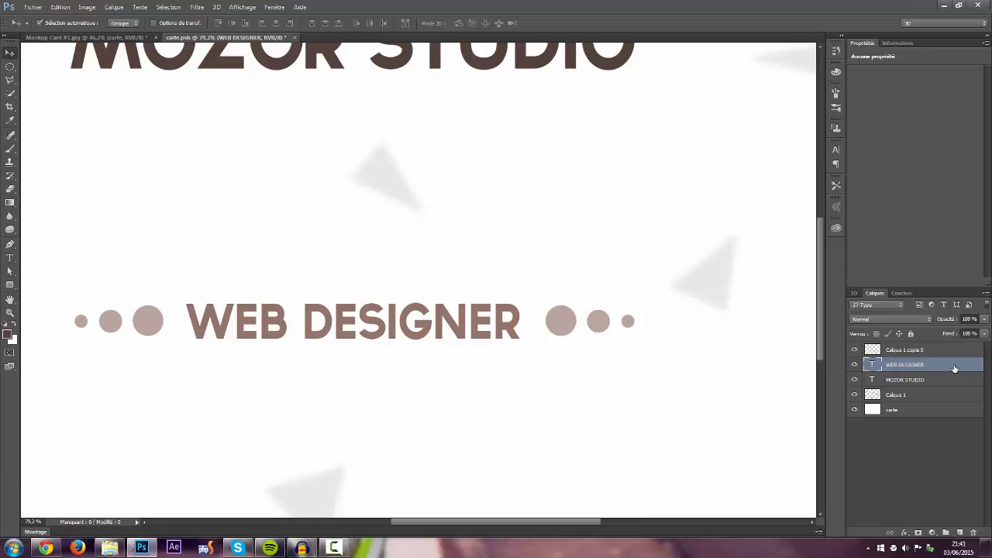
pyautogui.press('space')
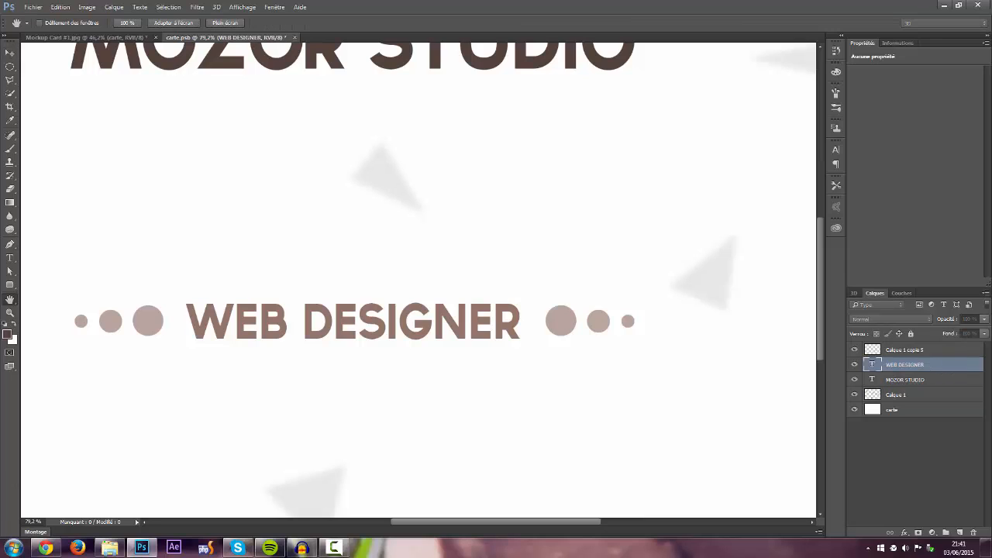
pyautogui.doubleClick(951, 364)
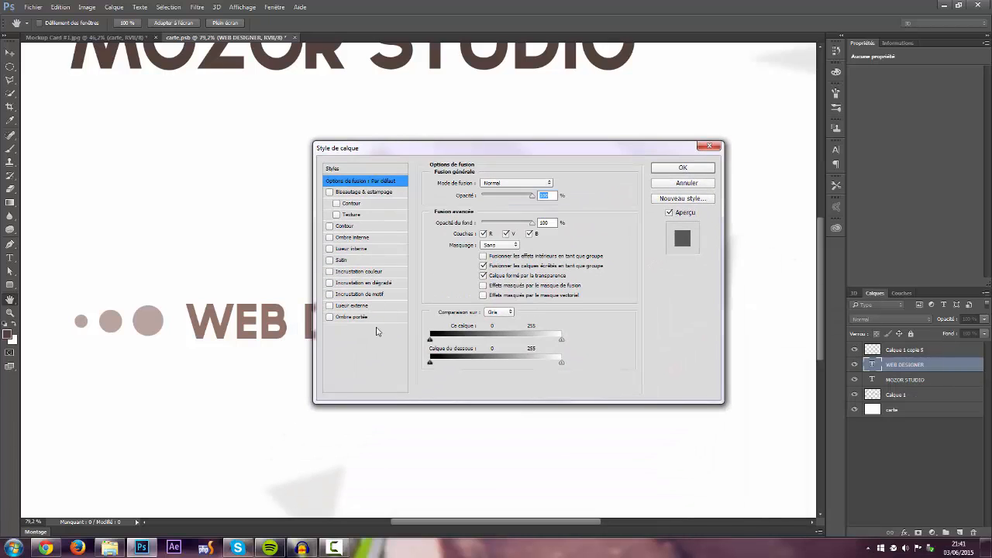
pyautogui.click(357, 237)
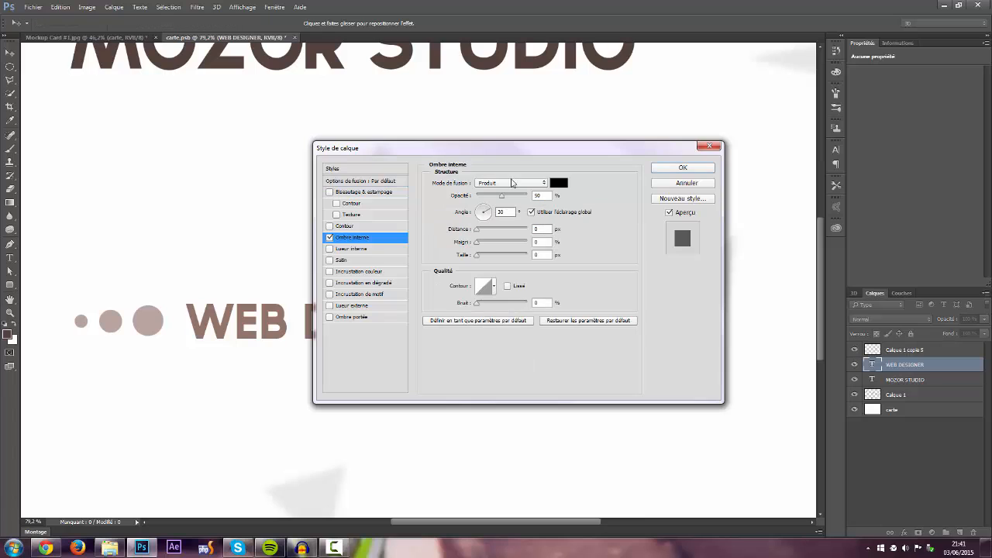
pyautogui.moveTo(583, 146); pyautogui.dragTo(740, 130)
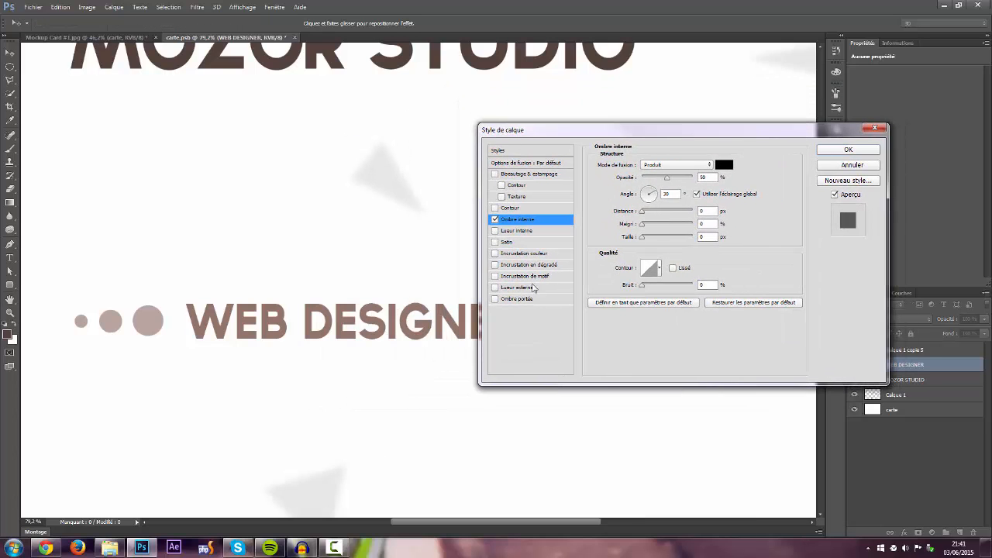
# Step: Set the WEB DESIGNER inner shadow to 37% opacity, 5% choke (Maigri) and 13 px size, and apply the style
pyautogui.click(644, 237)
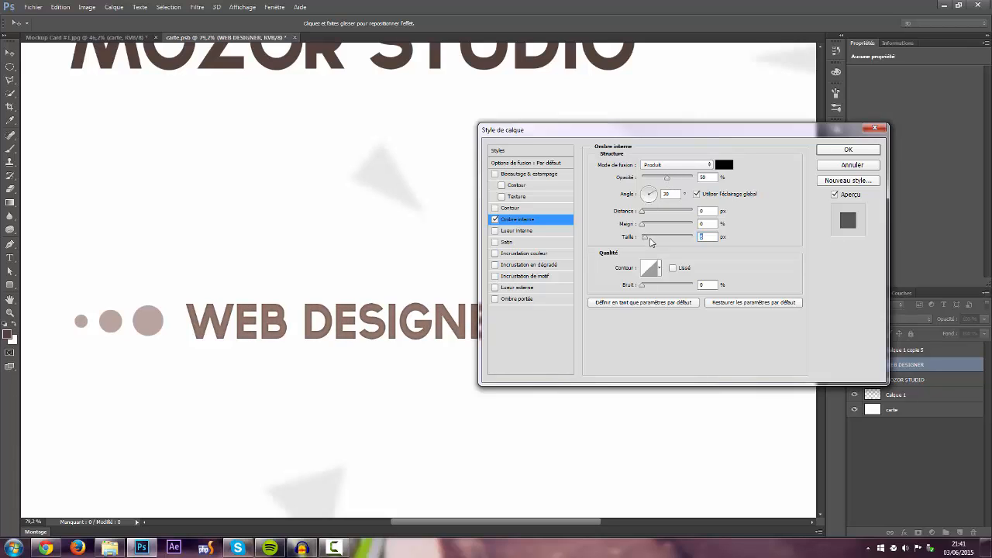
pyautogui.write('6')
pyautogui.click(644, 225)
pyautogui.moveTo(642, 226); pyautogui.dragTo(648, 227)
pyautogui.moveTo(647, 242); pyautogui.dragTo(649, 242)
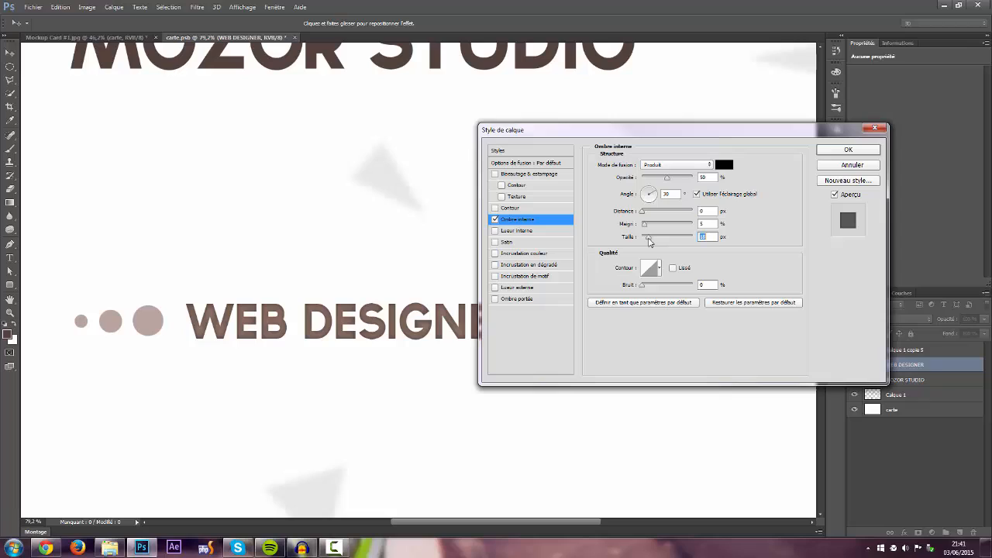
pyautogui.click(669, 179)
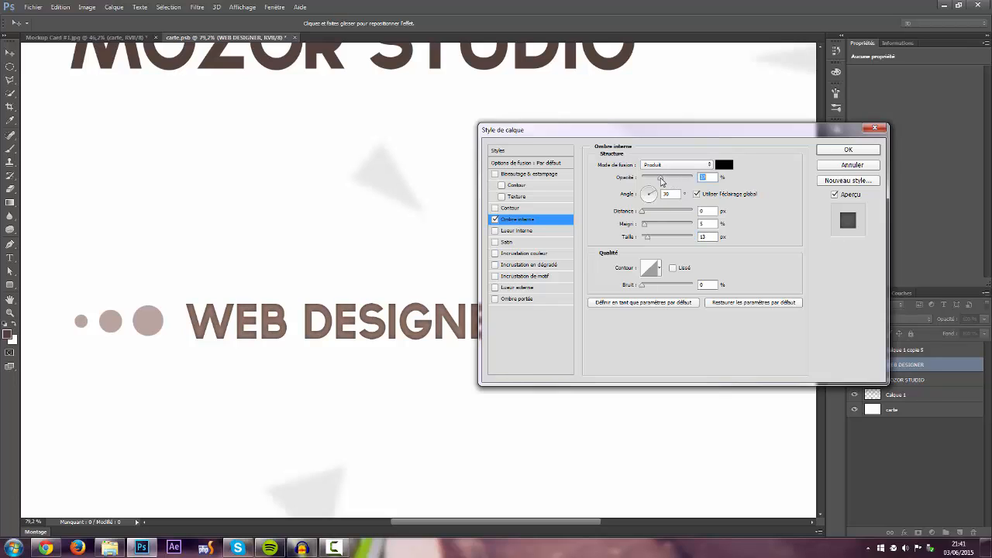
pyautogui.click(834, 152)
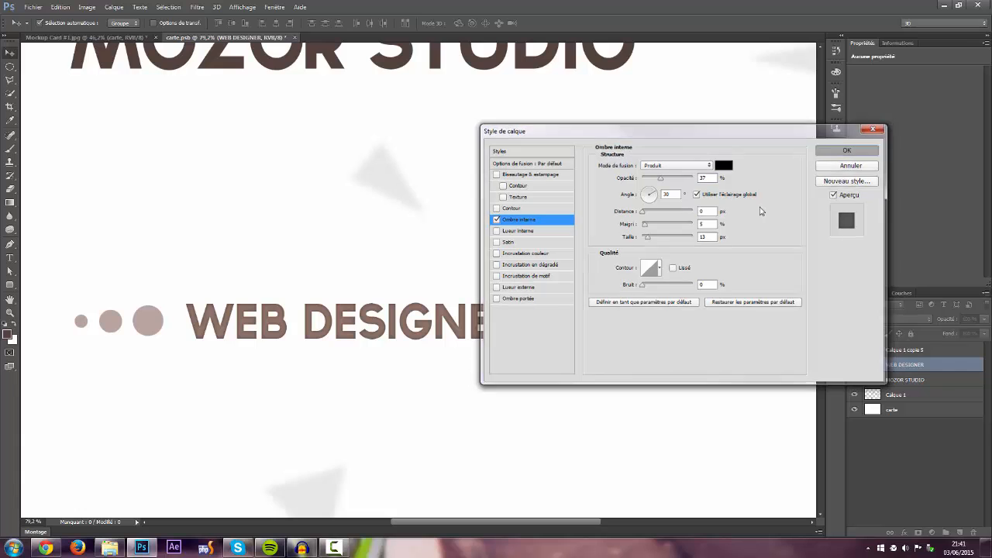
# Step: Inspect the shadowed lettering up close and copy the WEB DESIGNER layer's style
pyautogui.scroll(-7, 452, 303)
pyautogui.scroll(5, 418, 306)
pyautogui.scroll(2, 328, 329)
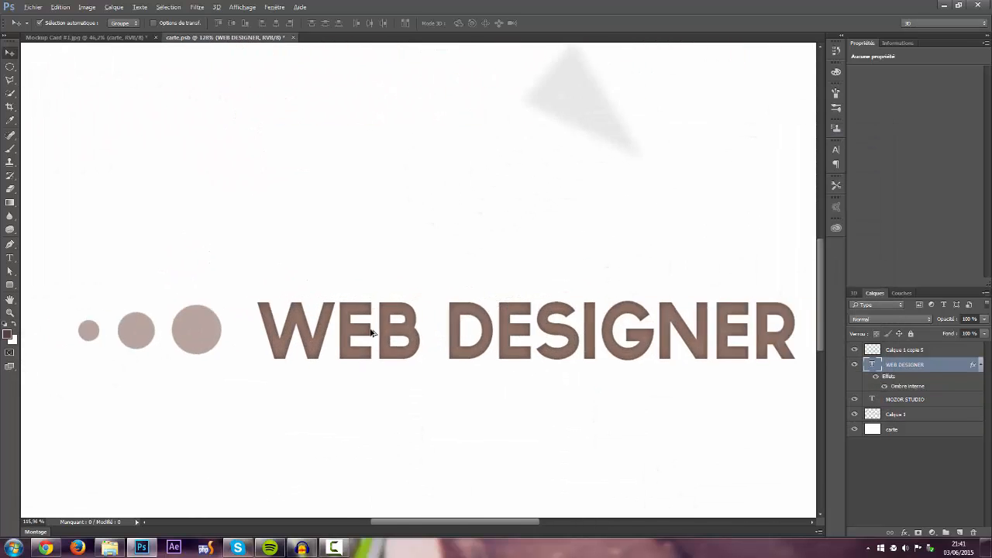
pyautogui.scroll(-4, 618, 338)
pyautogui.rightClick(935, 365)
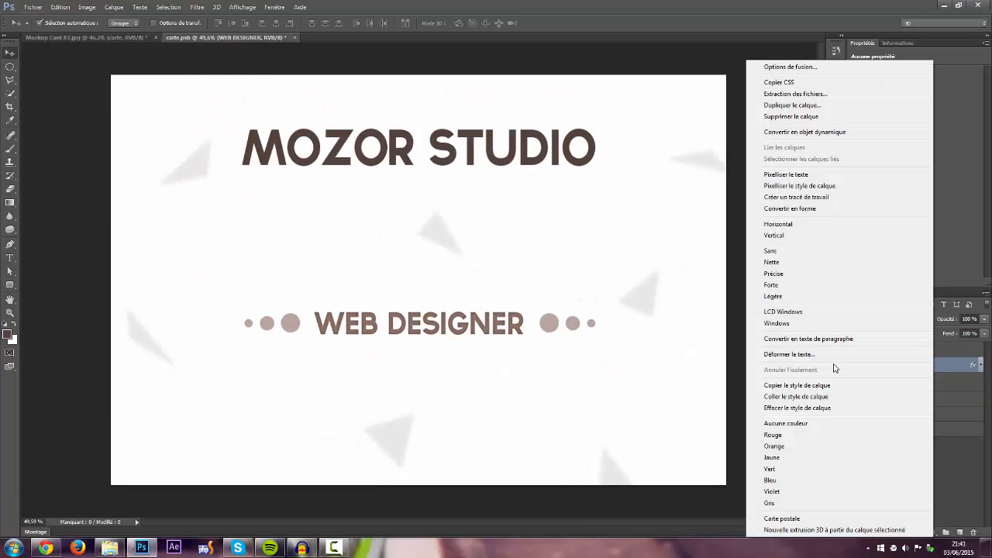
pyautogui.click(829, 386)
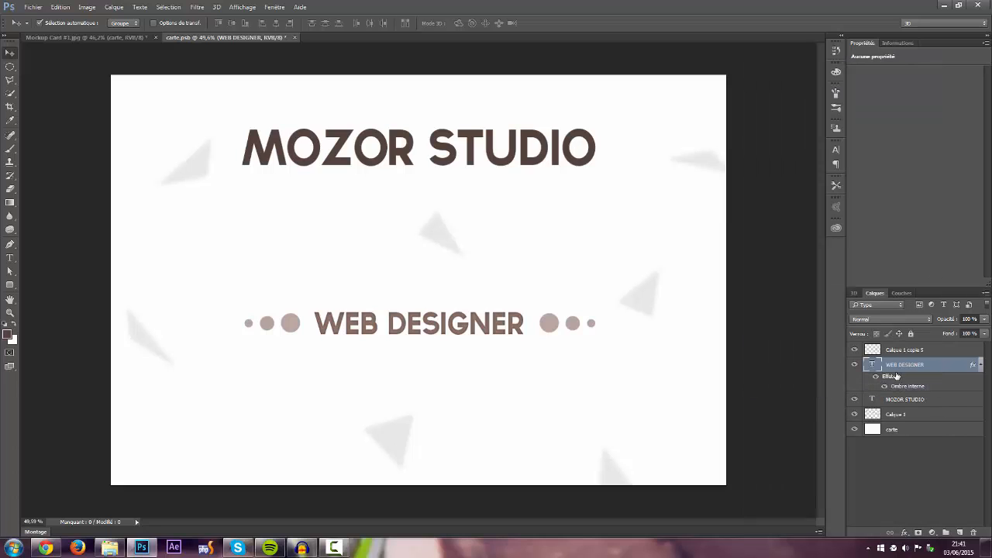
# Step: Paste the copied inner shadow style onto the MOZOR STUDIO text and the dots layer (Calque 1 copie 5)
pyautogui.click(913, 402)
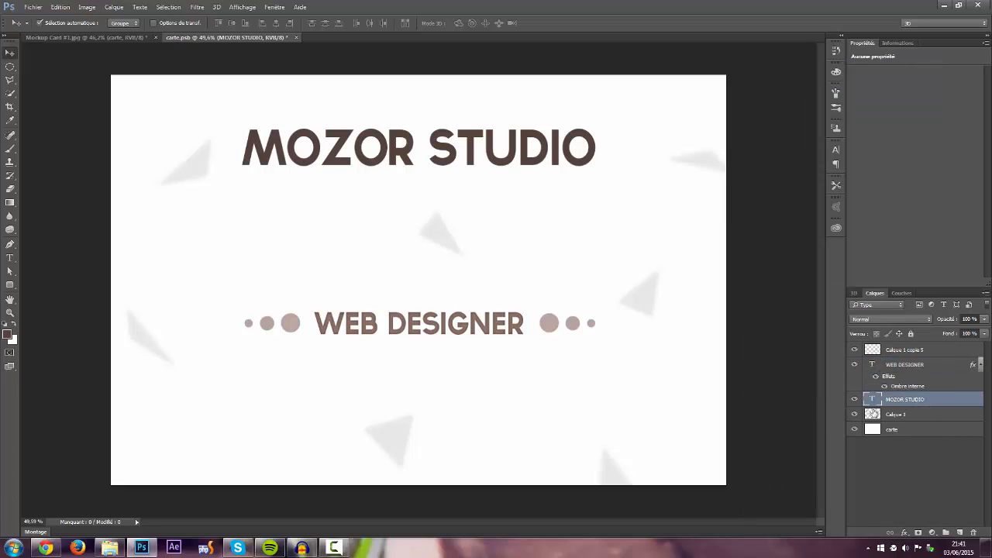
pyautogui.keyDown('ctrl'); pyautogui.click(931, 351); pyautogui.keyUp('ctrl')
pyautogui.rightClick(931, 351)
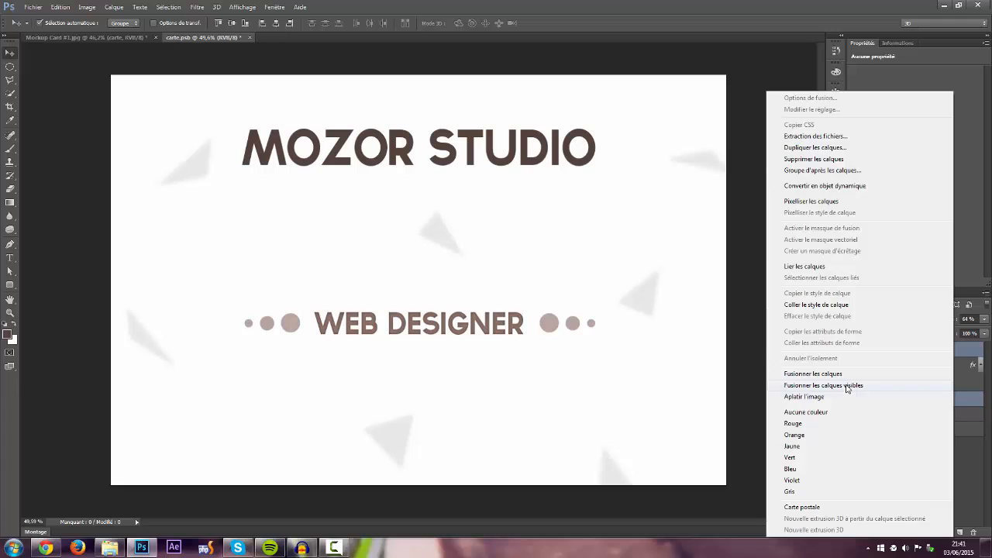
pyautogui.click(848, 306)
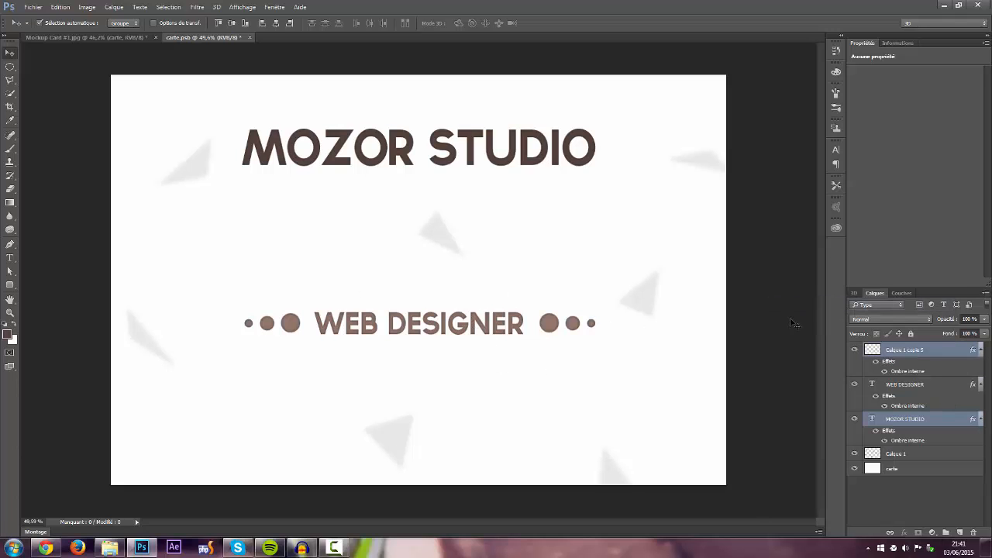
# Step: Lower the inner shadow opacity of the dots layer, apply the style and check the dots up close
pyautogui.click(934, 351)
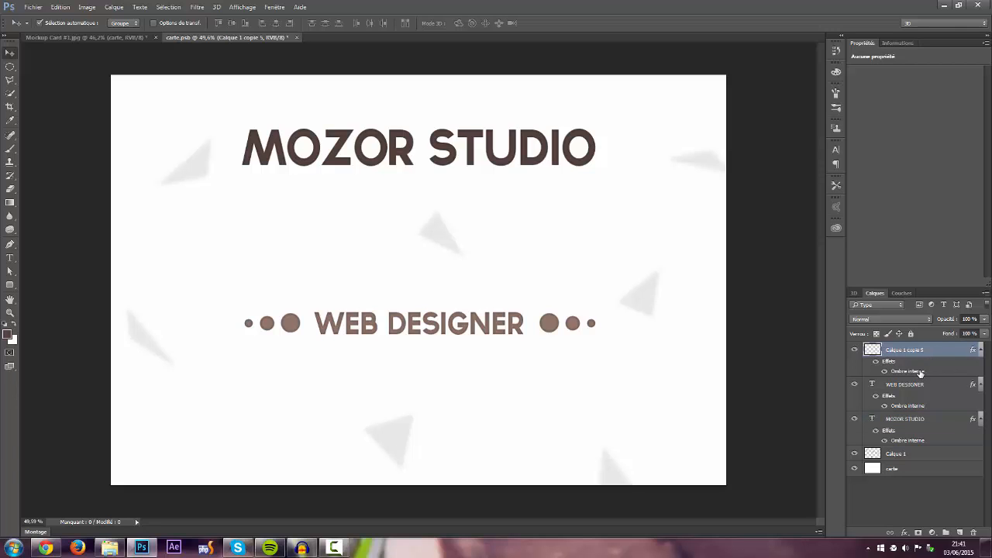
pyautogui.doubleClick(914, 372)
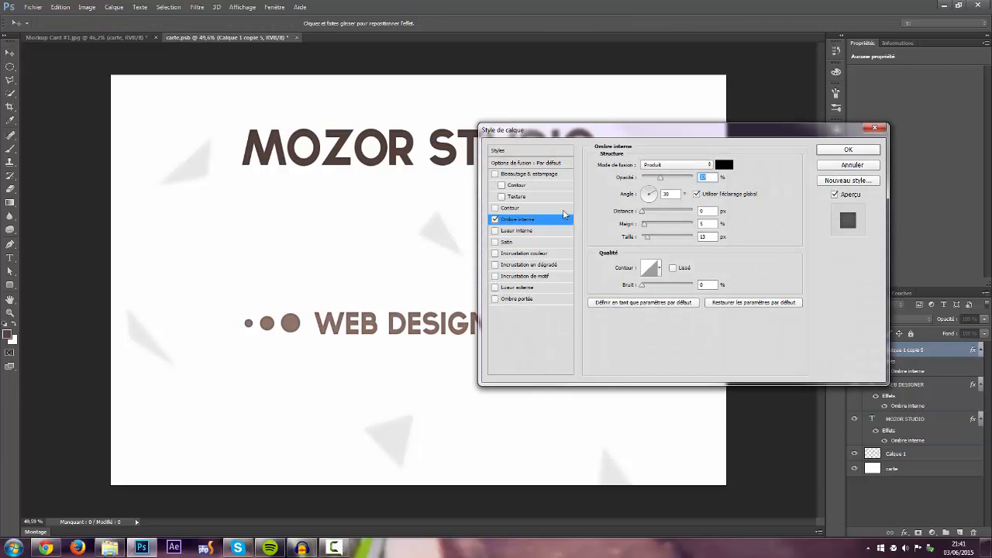
pyautogui.moveTo(659, 181); pyautogui.dragTo(652, 181)
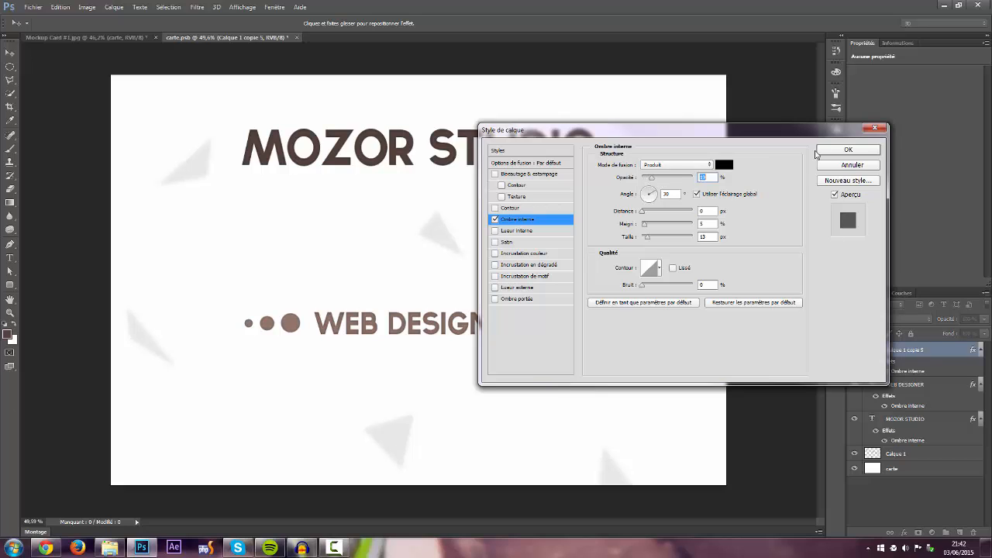
pyautogui.click(844, 150)
pyautogui.scroll(4, 302, 348)
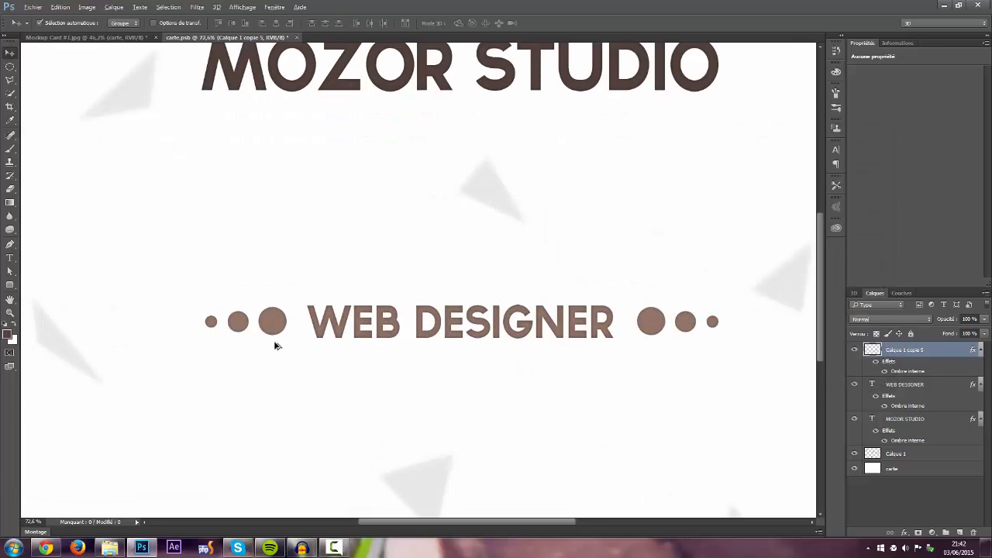
pyautogui.scroll(-2, 274, 339)
# Step: Save carte.psb and review the updated card face in Mockup Card #1.jpg
pyautogui.hotkey('ctrl', 's')
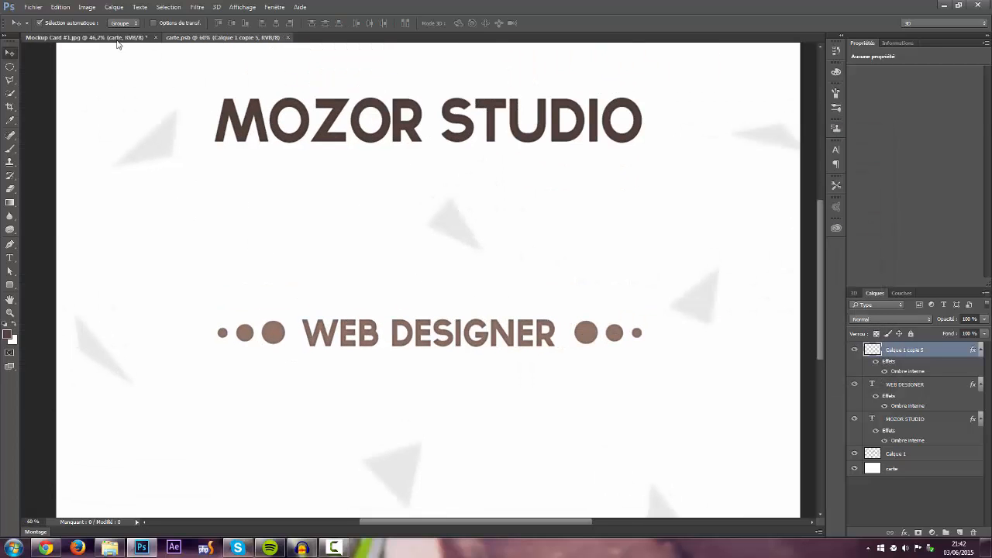
pyautogui.click(93, 38)
pyautogui.scroll(4, 465, 310)
pyautogui.scroll(-5, 611, 303)
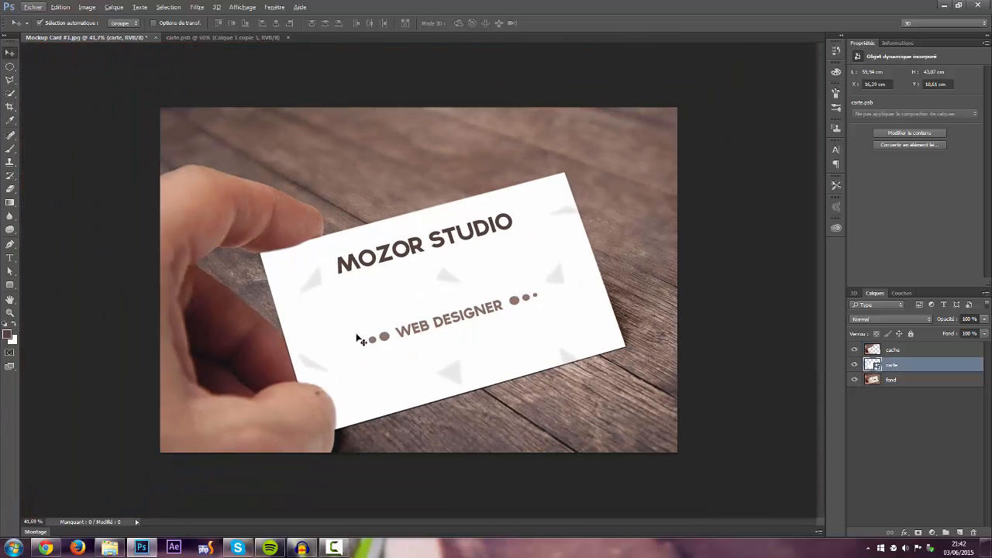
pyautogui.scroll(2, 405, 372)
# Step: Return to carte.psb and add a new top layer filled entirely with white
pyautogui.click(251, 37)
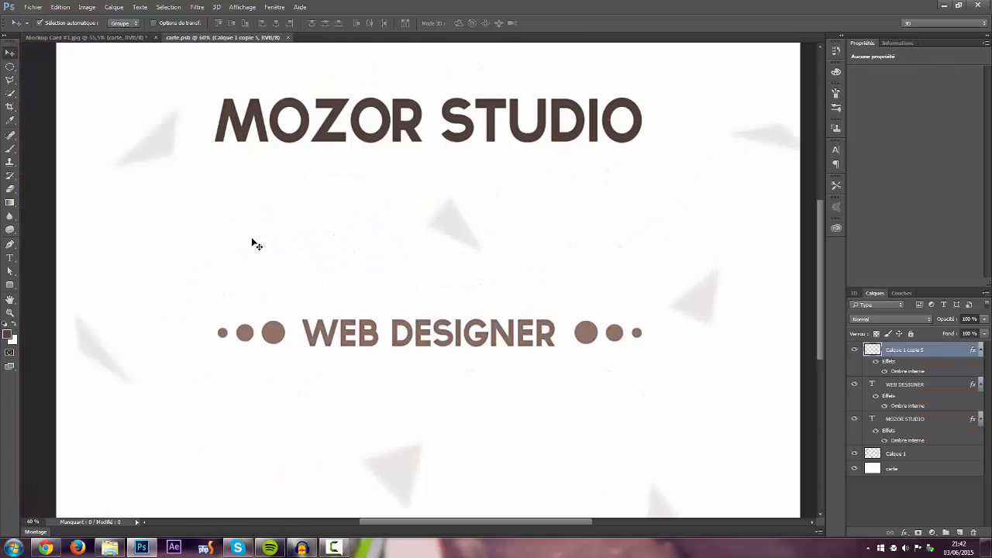
pyautogui.scroll(-3, 356, 350)
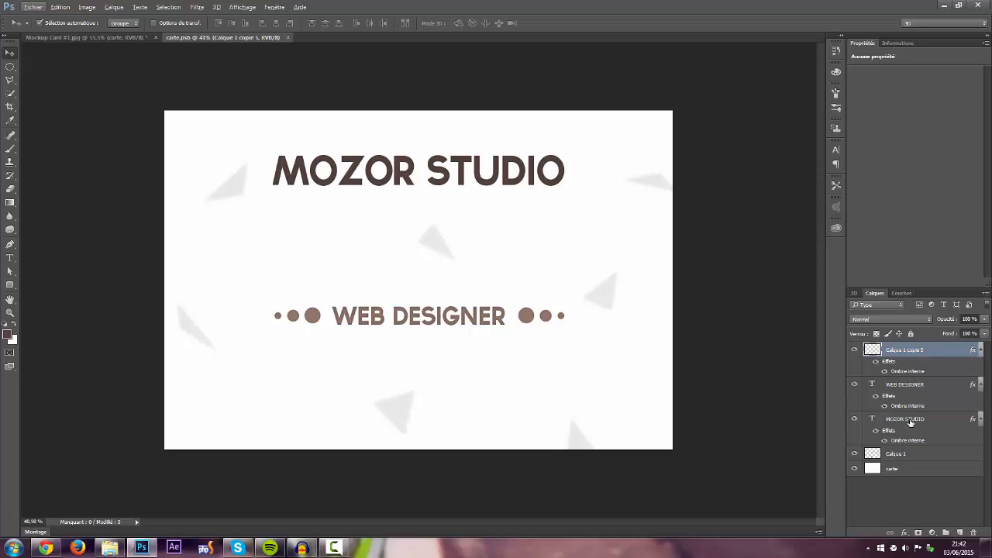
pyautogui.click(959, 532)
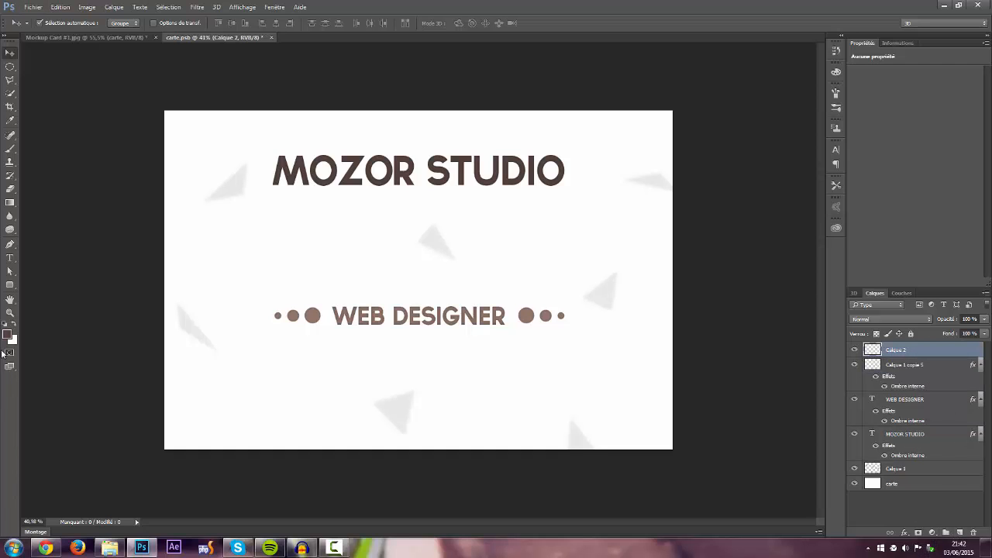
pyautogui.click(9, 334)
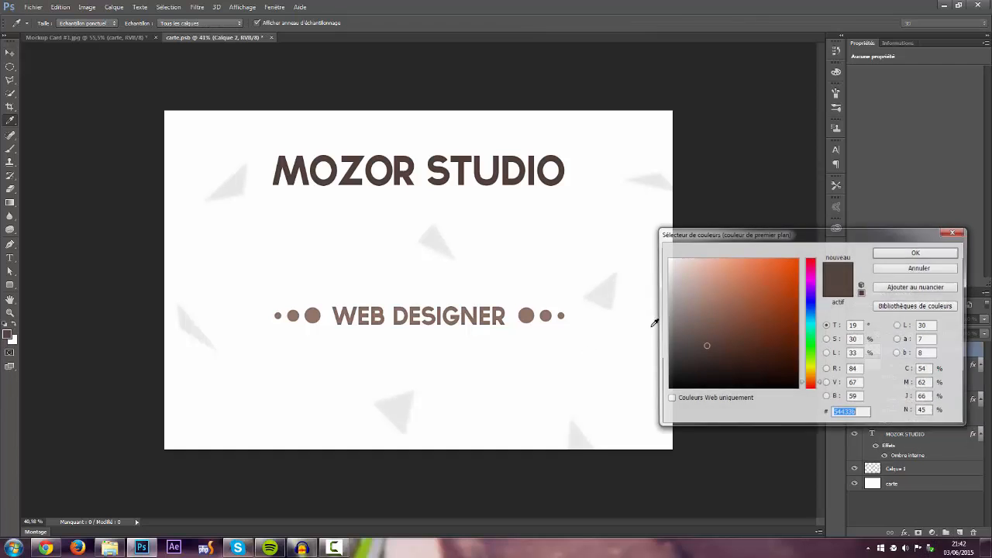
pyautogui.click(917, 253)
pyautogui.hotkey('alt', 'BackSpace')
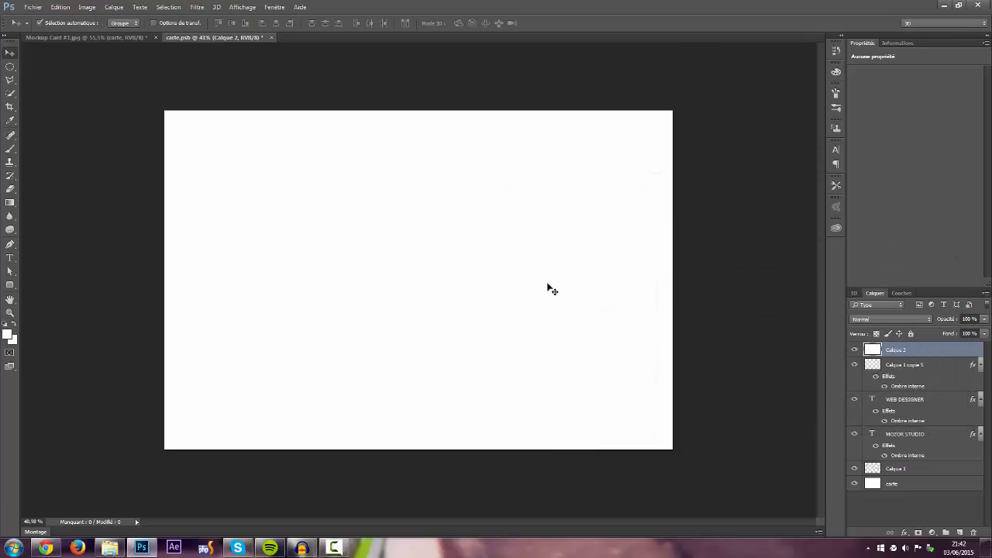
# Step: Enable a pattern overlay (Incrustation de motif) in the white layer's style, keeping the card in view
pyautogui.doubleClick(946, 351)
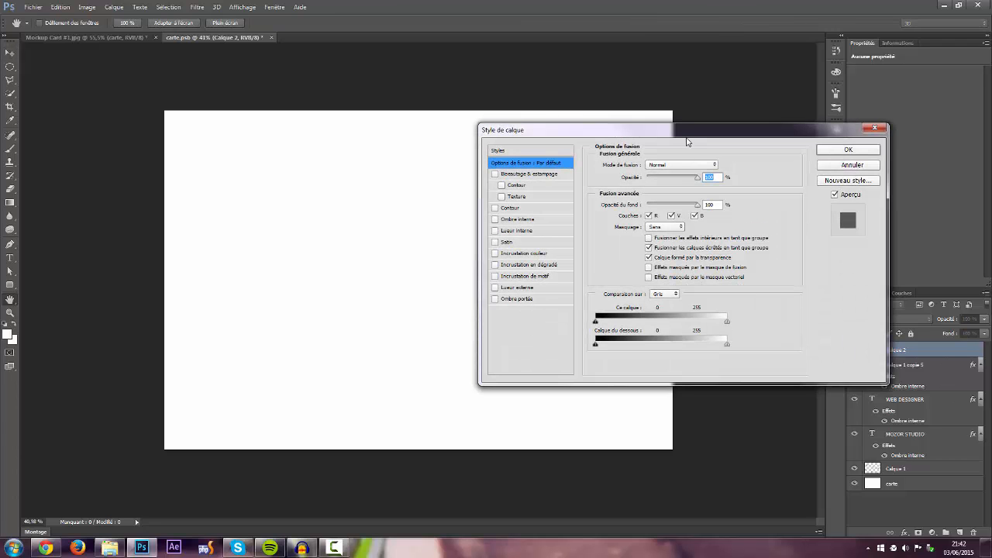
pyautogui.moveTo(651, 127); pyautogui.dragTo(590, 160)
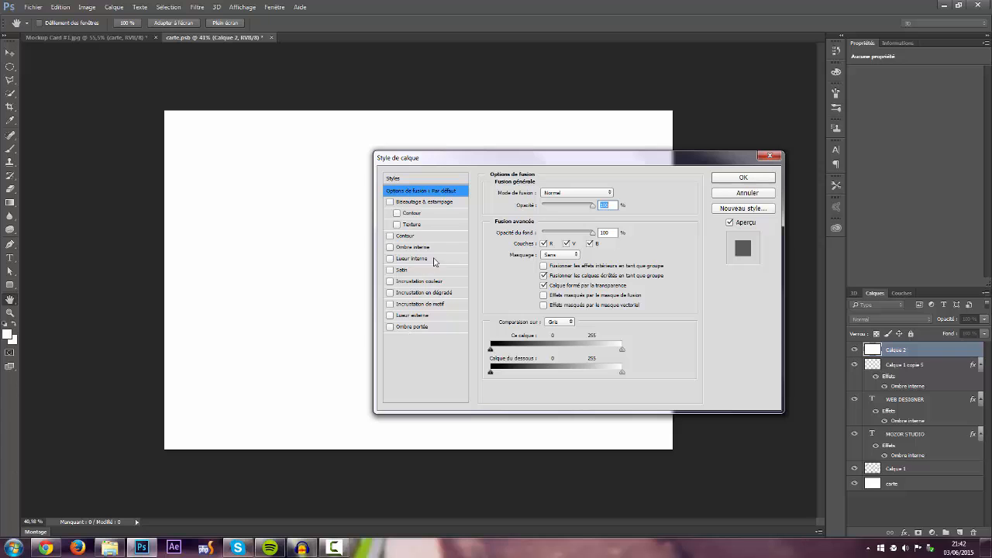
pyautogui.click(441, 305)
pyautogui.moveTo(602, 172); pyautogui.dragTo(657, 208)
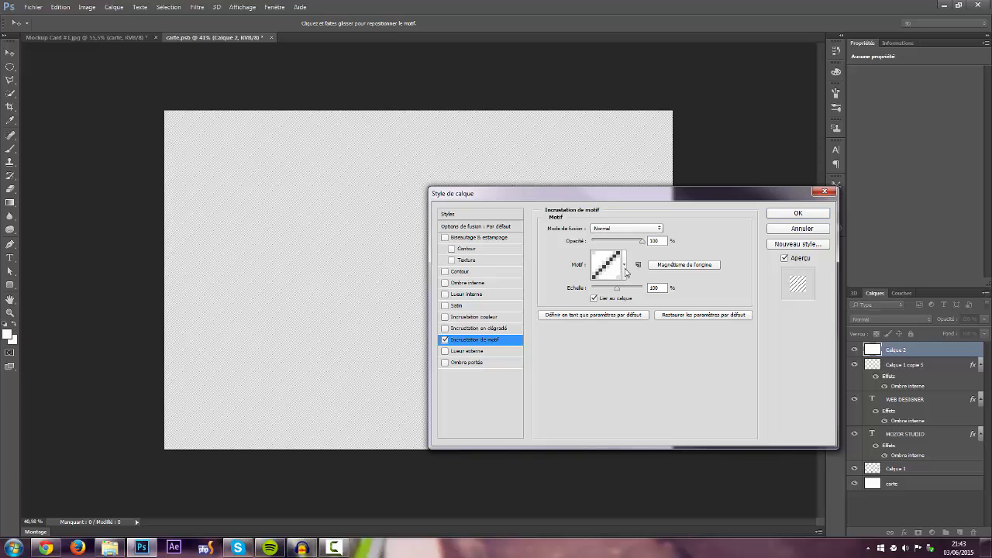
# Step: Compare the light paper-like patterns and choose the faint near-white one, second in the second row, for the overlay
pyautogui.click(626, 266)
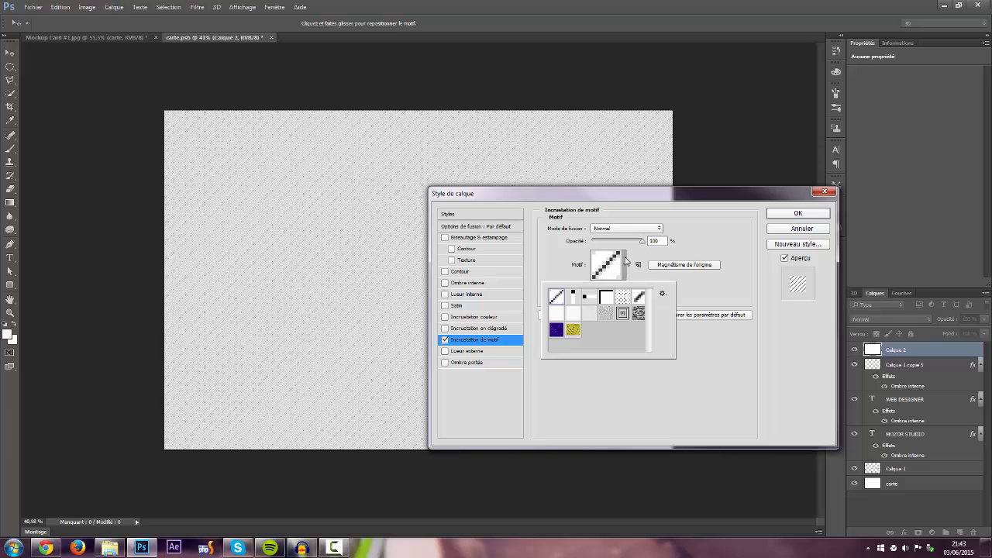
pyautogui.click(573, 313)
pyautogui.click(563, 313)
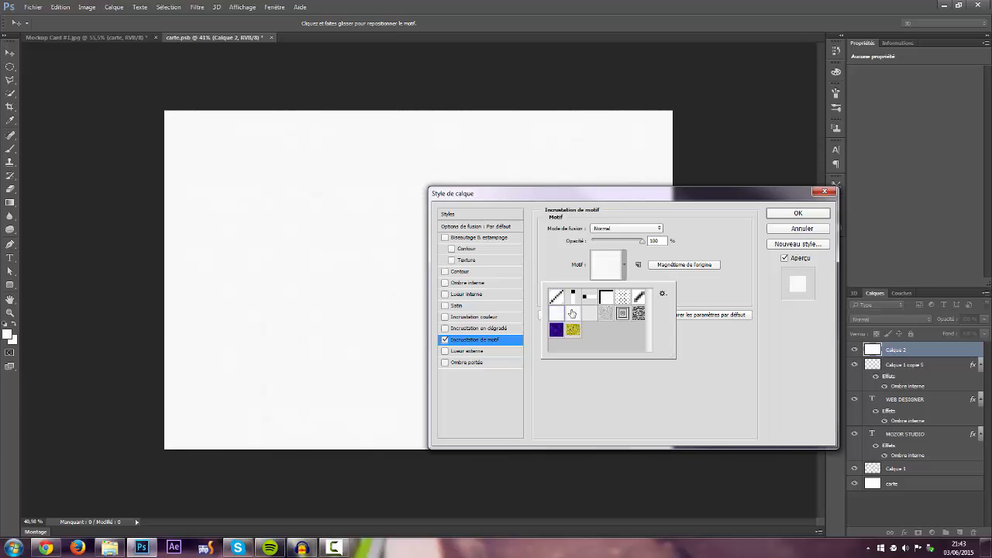
pyautogui.click(572, 313)
pyautogui.click(590, 314)
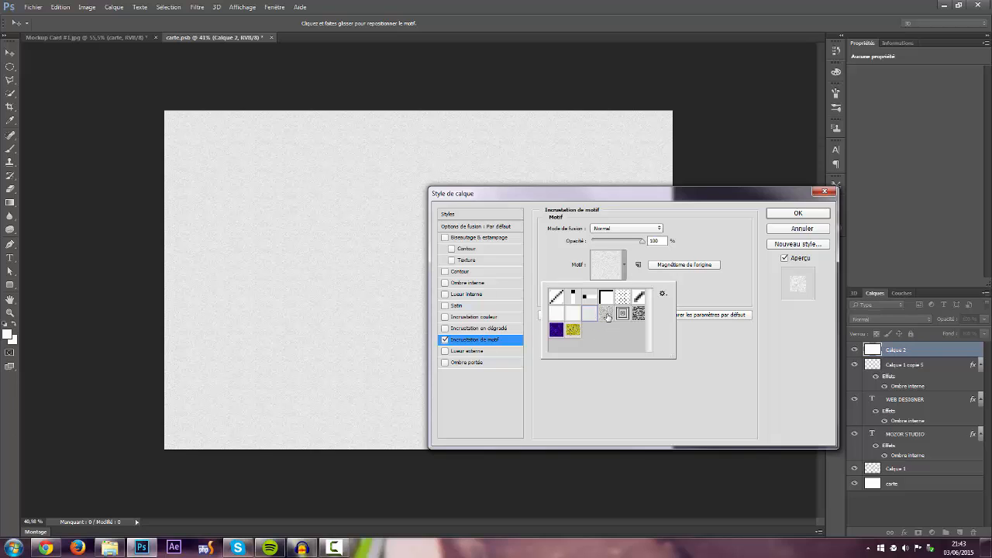
pyautogui.click(604, 314)
pyautogui.click(594, 317)
pyautogui.click(576, 316)
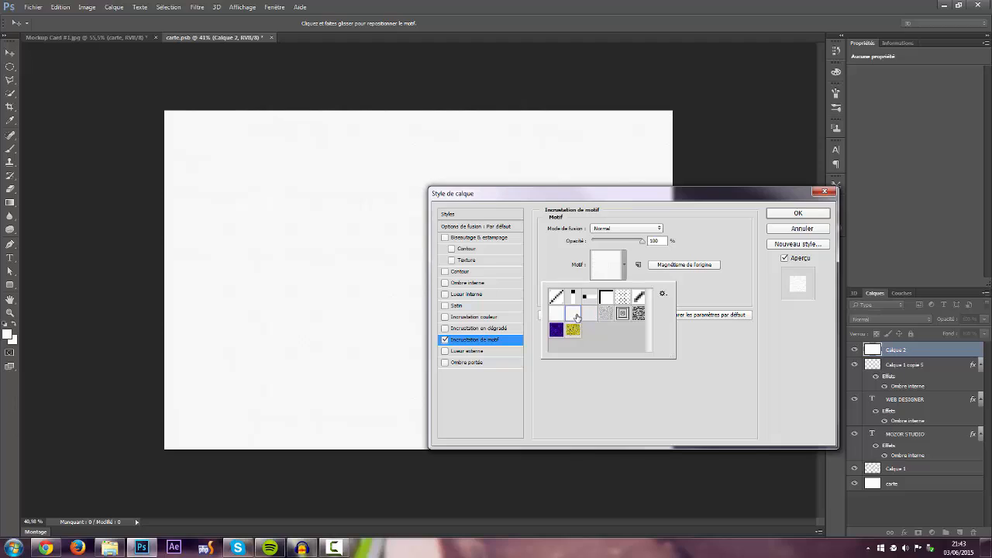
pyautogui.click(702, 383)
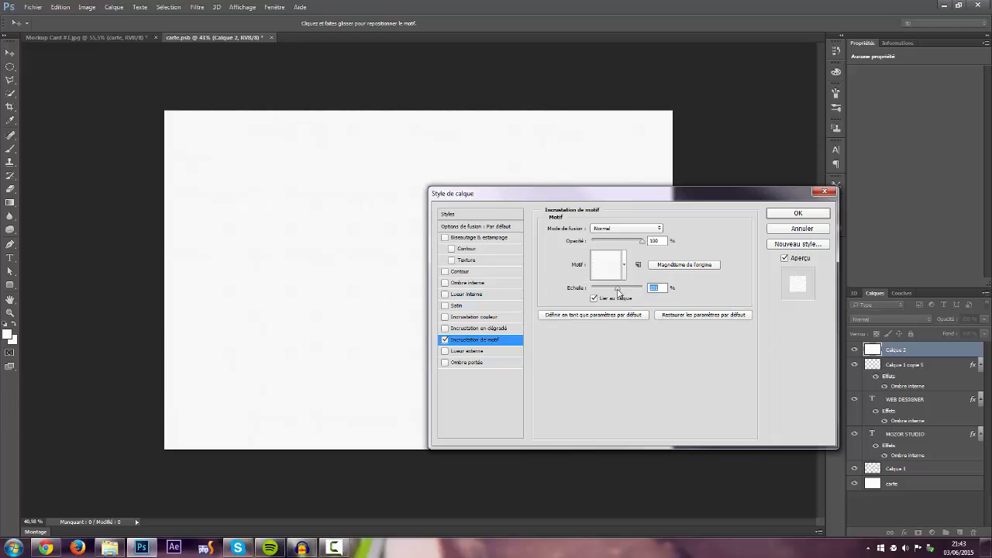
# Step: Apply the pattern overlay at 400% scale (Echelle) and copy the white layer's style
pyautogui.moveTo(617, 290); pyautogui.dragTo(624, 293)
pyautogui.click(799, 214)
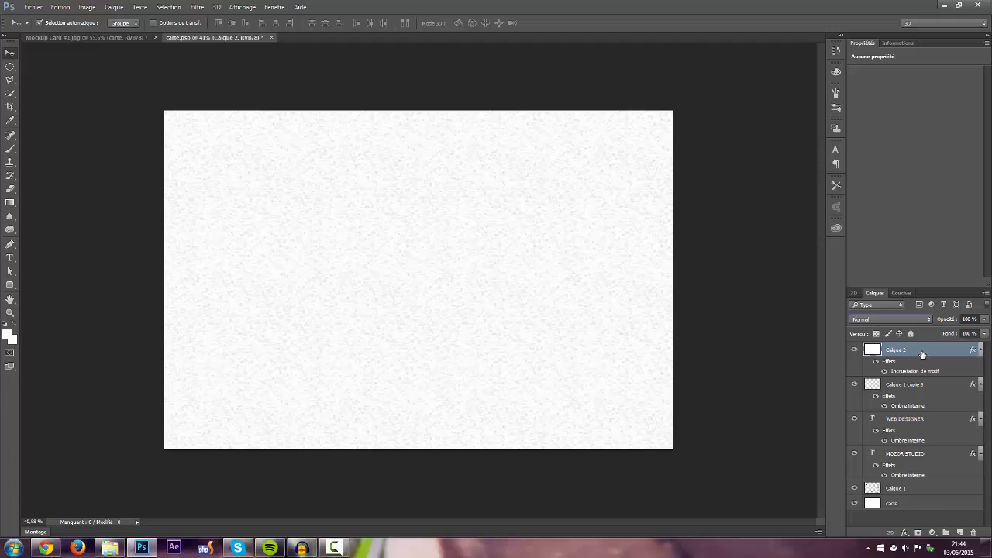
pyautogui.rightClick(922, 355)
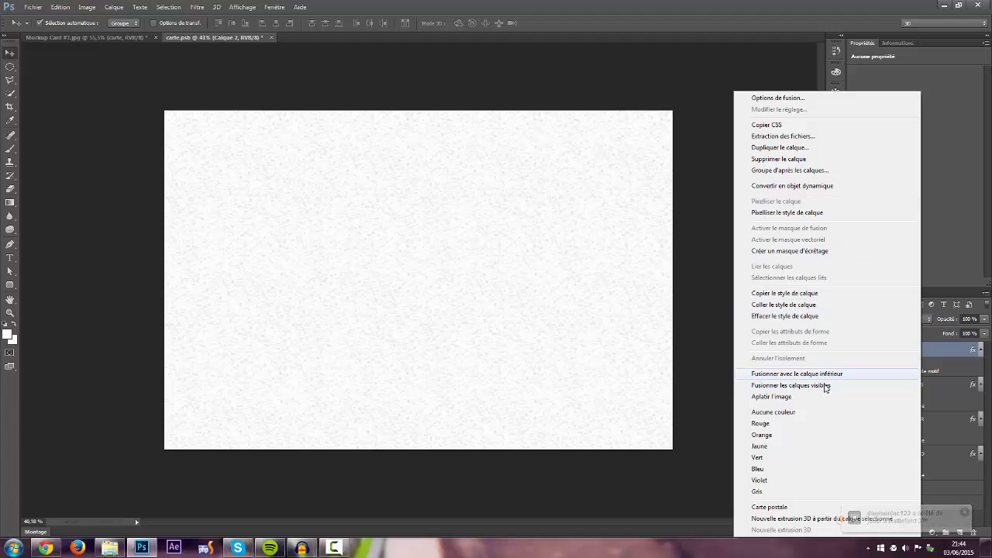
pyautogui.click(828, 294)
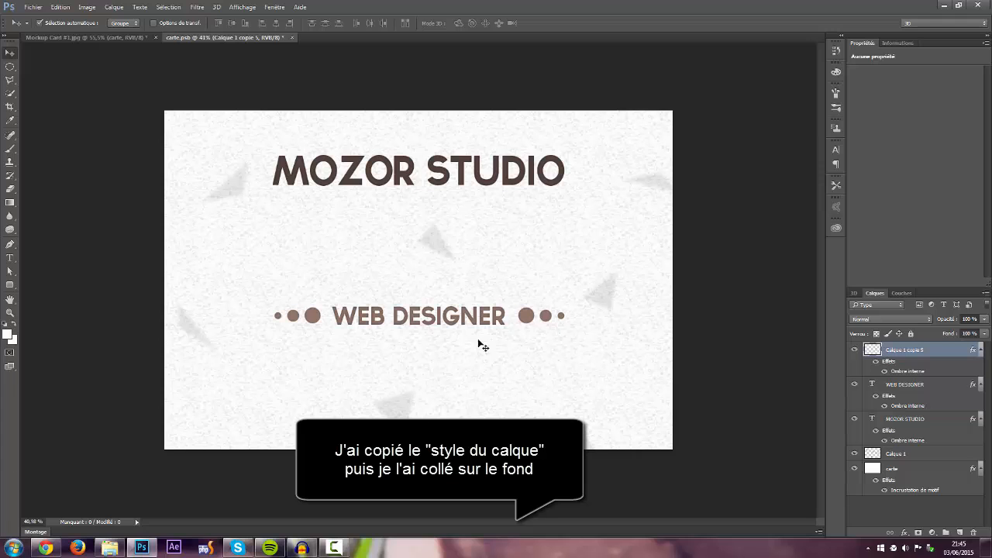
# Step: Set the carte background layer's pattern overlay to 50% opacity and apply it
pyautogui.click(909, 493)
pyautogui.doubleClick(909, 491)
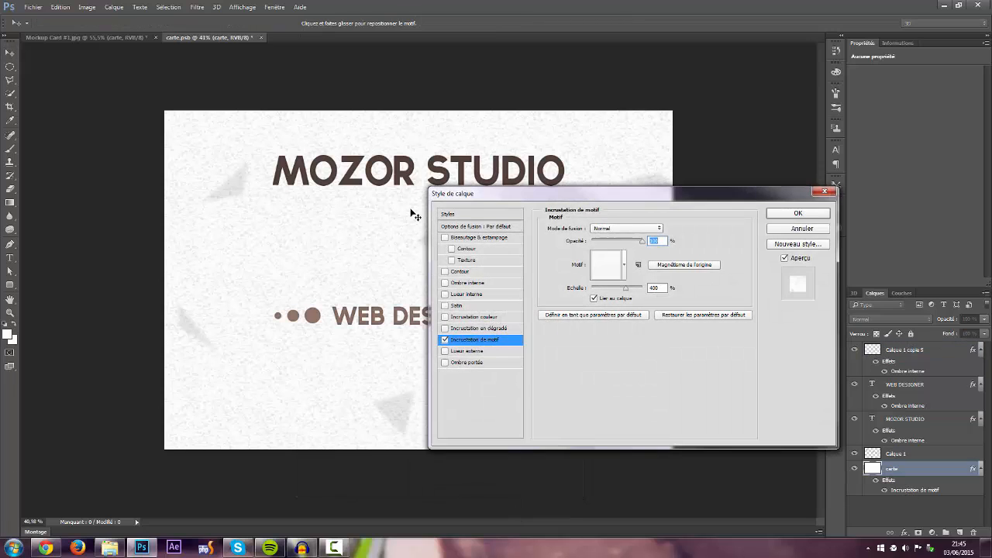
pyautogui.moveTo(640, 241); pyautogui.dragTo(607, 239)
pyautogui.moveTo(617, 242); pyautogui.dragTo(618, 242)
pyautogui.write('50')
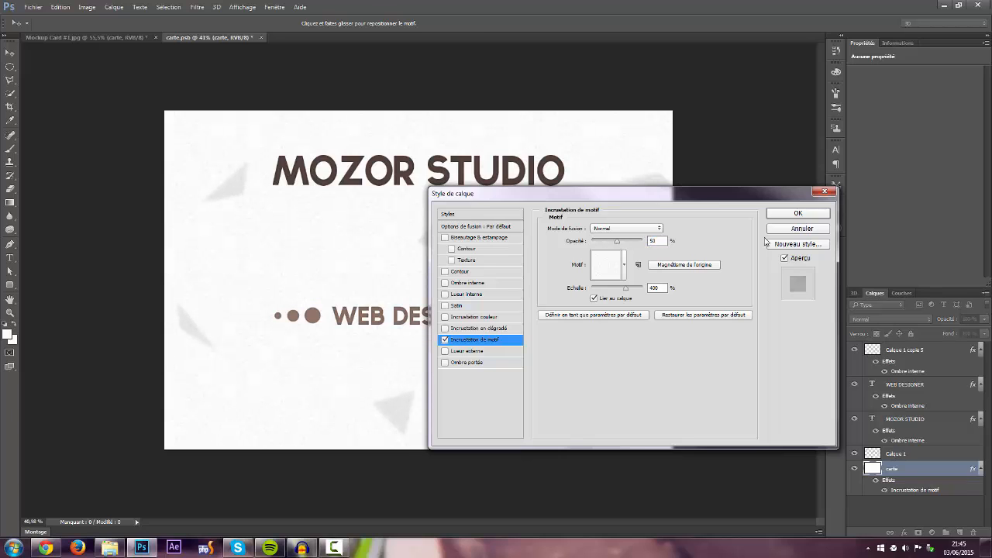
pyautogui.press('Return')
# Step: Save carte.psb and inspect the card's paper texture up close in Mockup Card #1.jpg
pyautogui.hotkey('ctrl', 's')
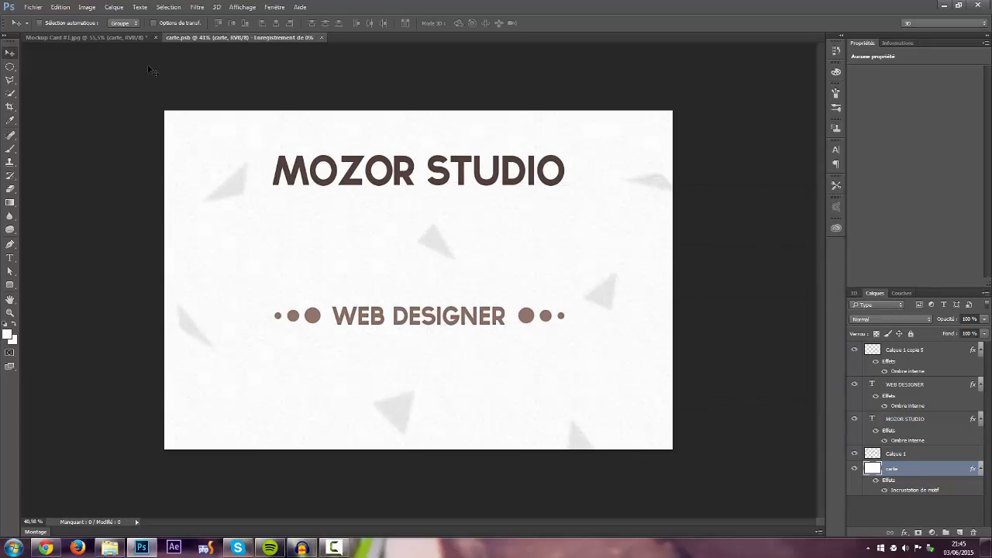
pyautogui.click(124, 38)
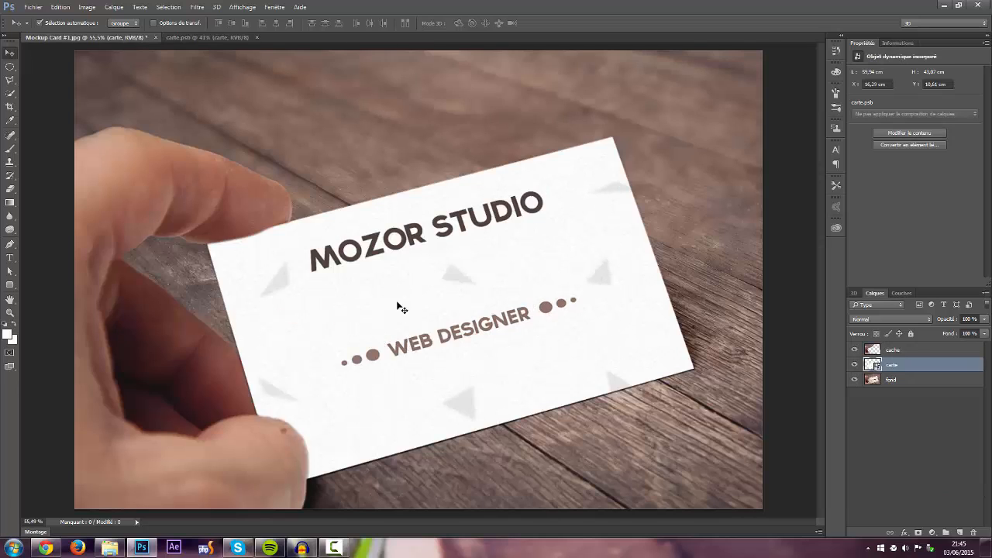
pyautogui.scroll(5, 353, 268)
pyautogui.scroll(-5, 364, 270)
pyautogui.scroll(2, 256, 310)
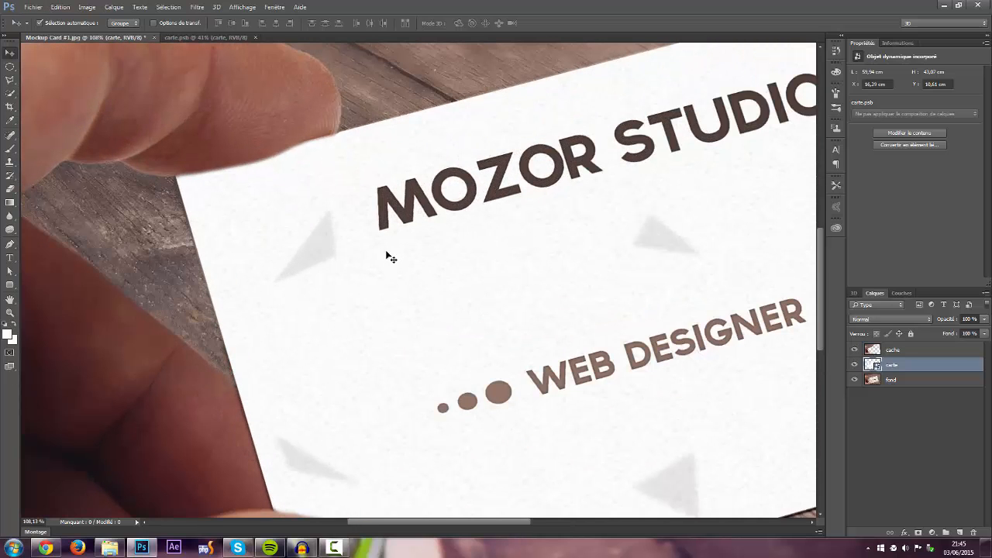
pyautogui.scroll(-2, 390, 258)
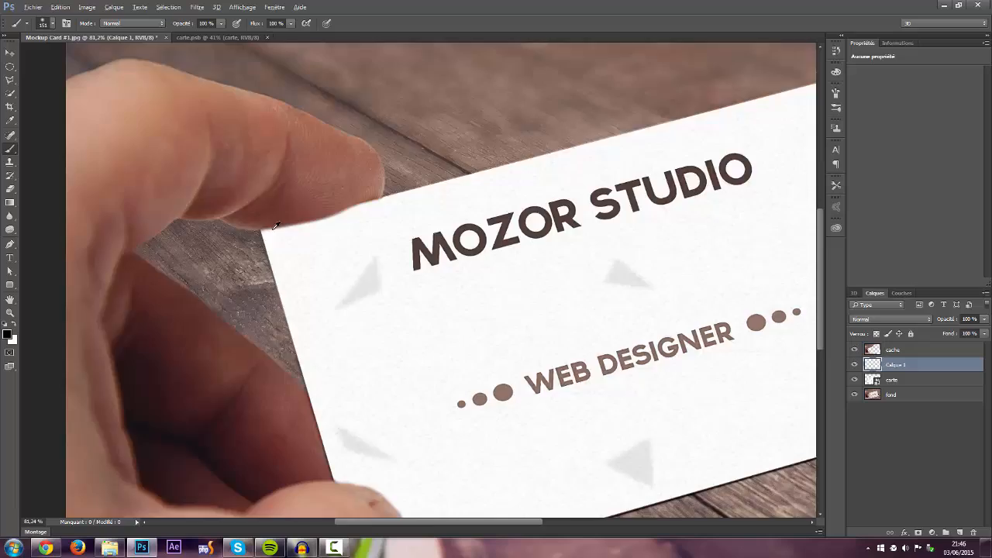
# Step: Lower the layer opacity of the black shadow painted under the upper finger to soften it on the card
pyautogui.click(983, 319)
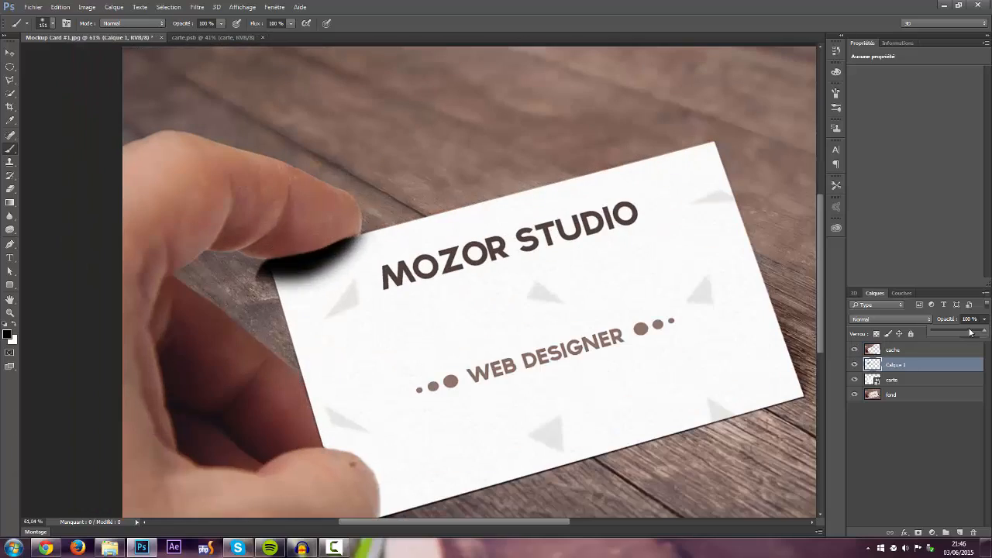
pyautogui.click(891, 380)
pyautogui.scroll(5, 323, 333)
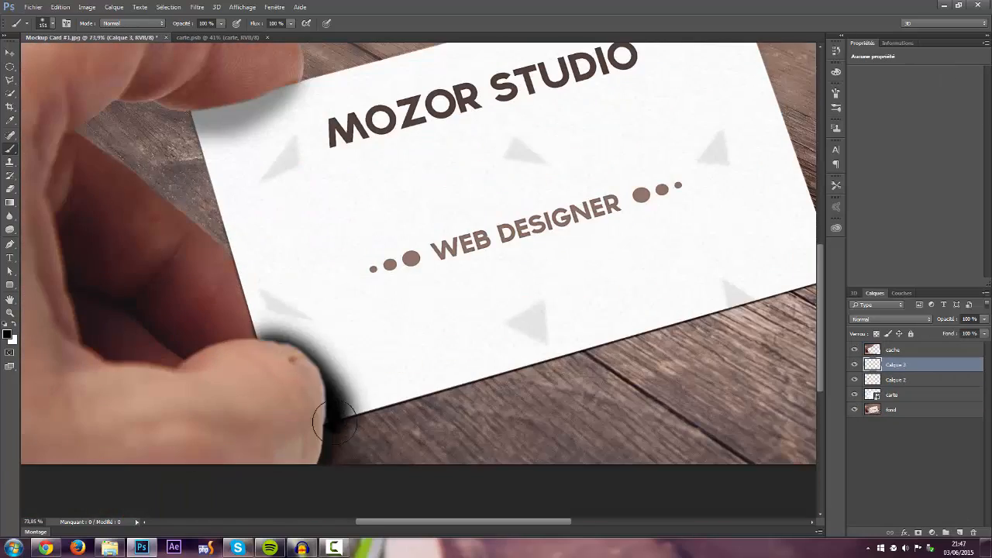
# Step: Switch to the Eraser on the cache layer and prepare to clean up the thumb's edge along the card
pyautogui.scroll(2, 252, 321)
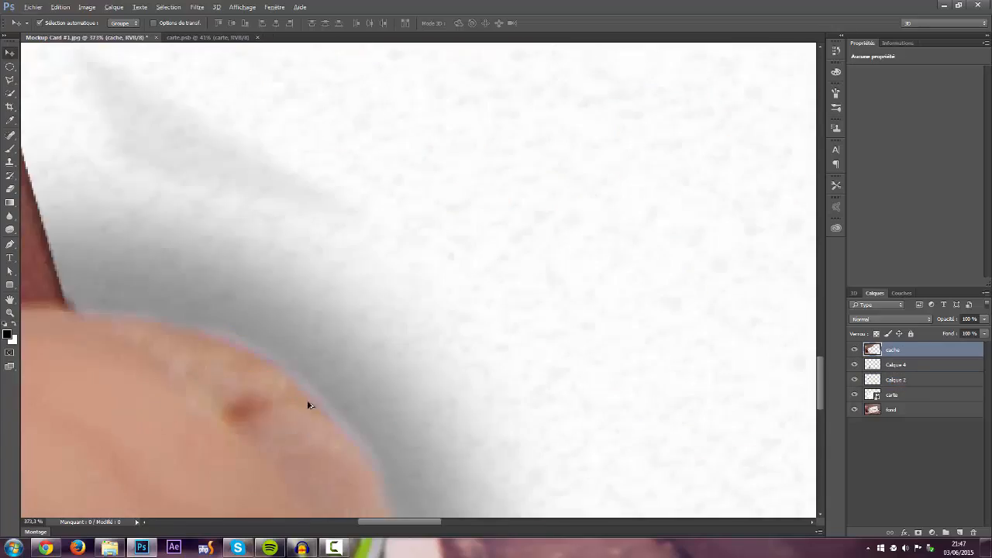
pyautogui.rightClick(291, 229)
pyautogui.press('Escape')
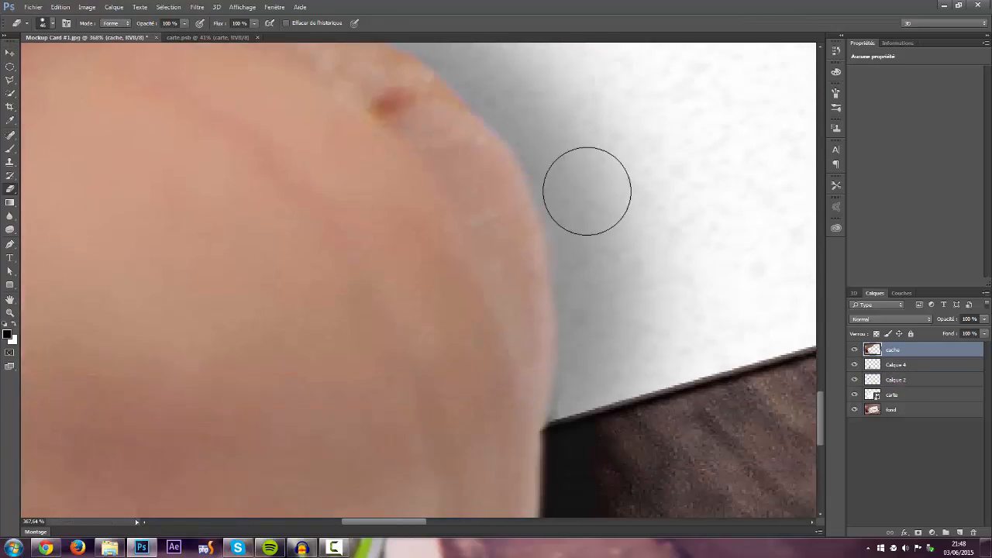